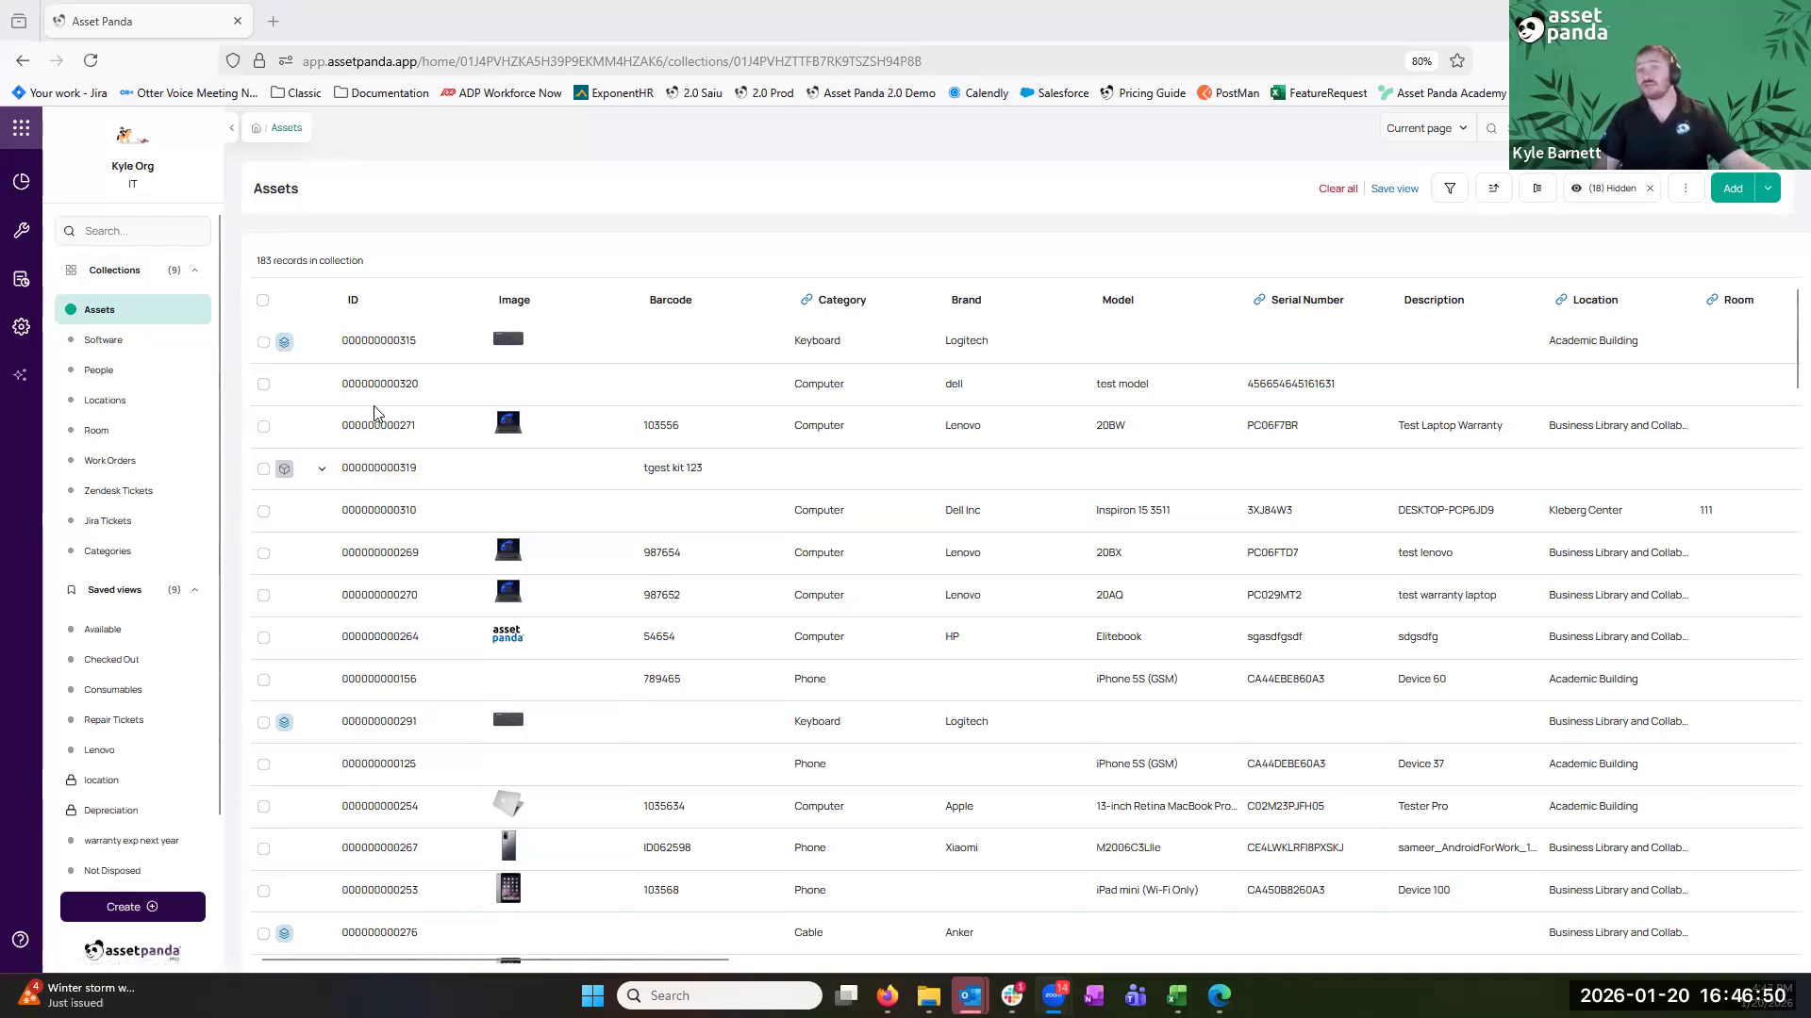
pyautogui.click(20, 339)
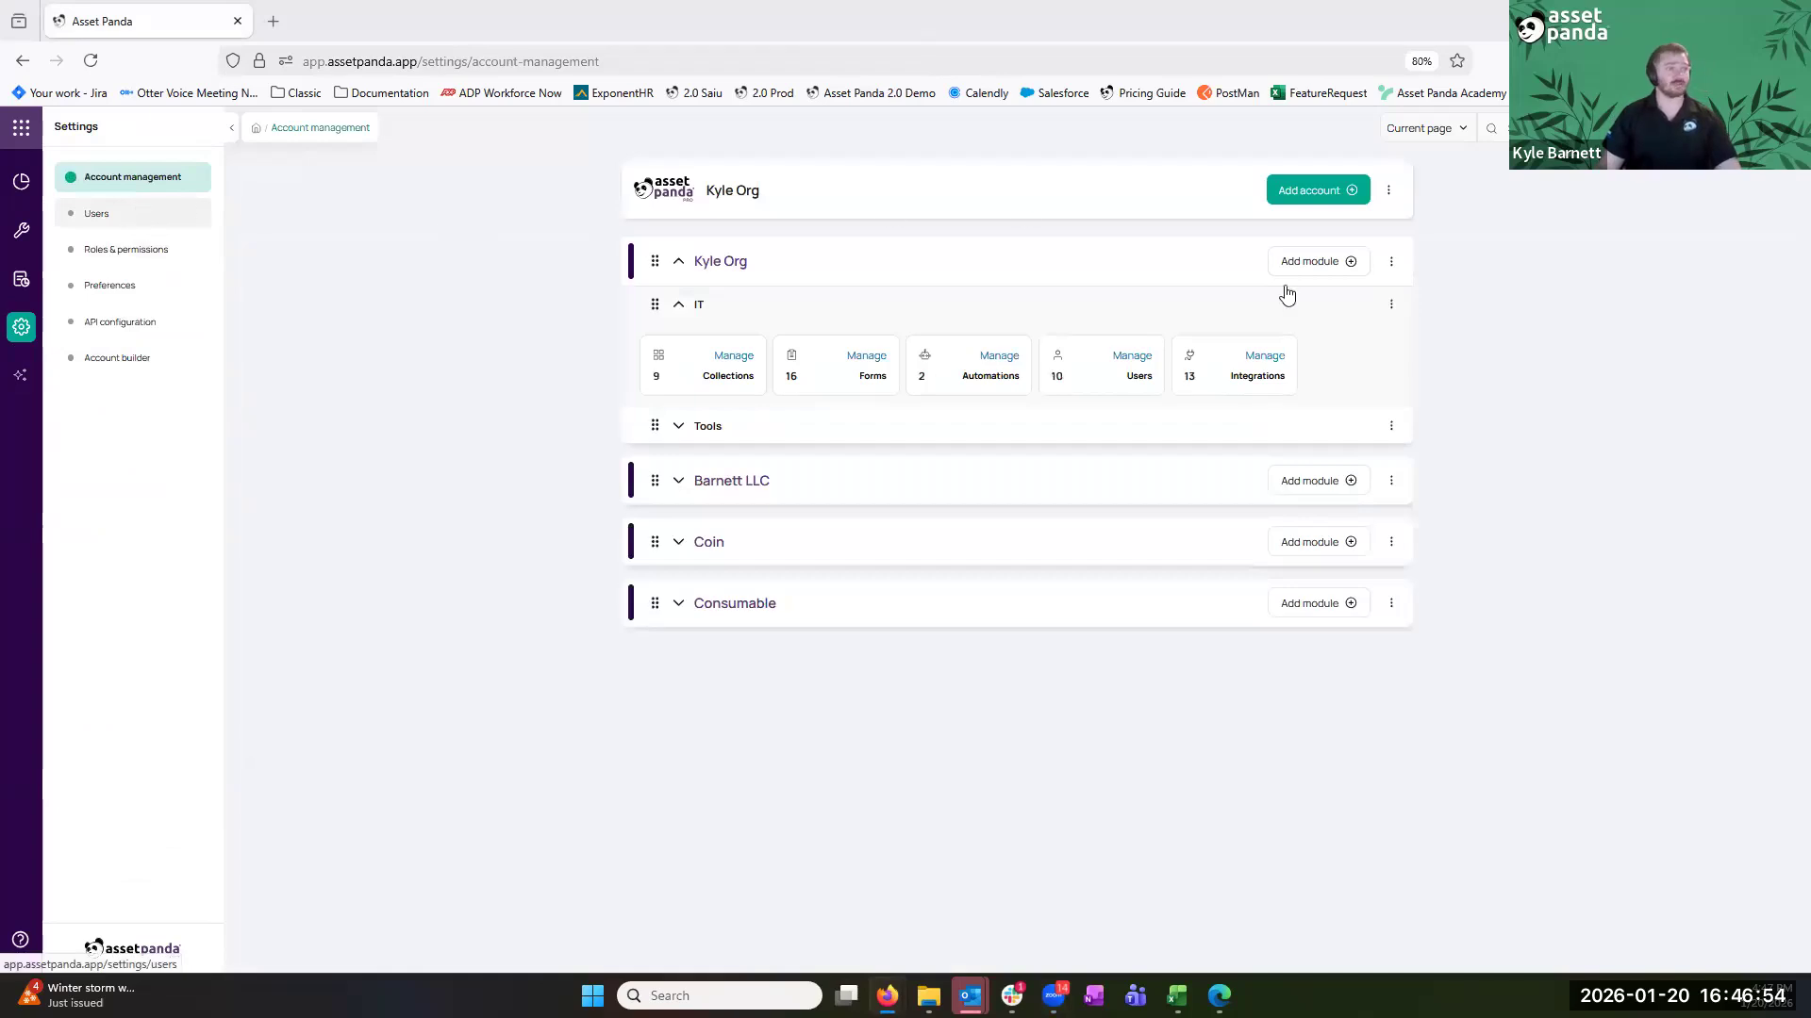
# Open the IT module's integrations and browse the Integrations Store
pyautogui.click(1273, 367)
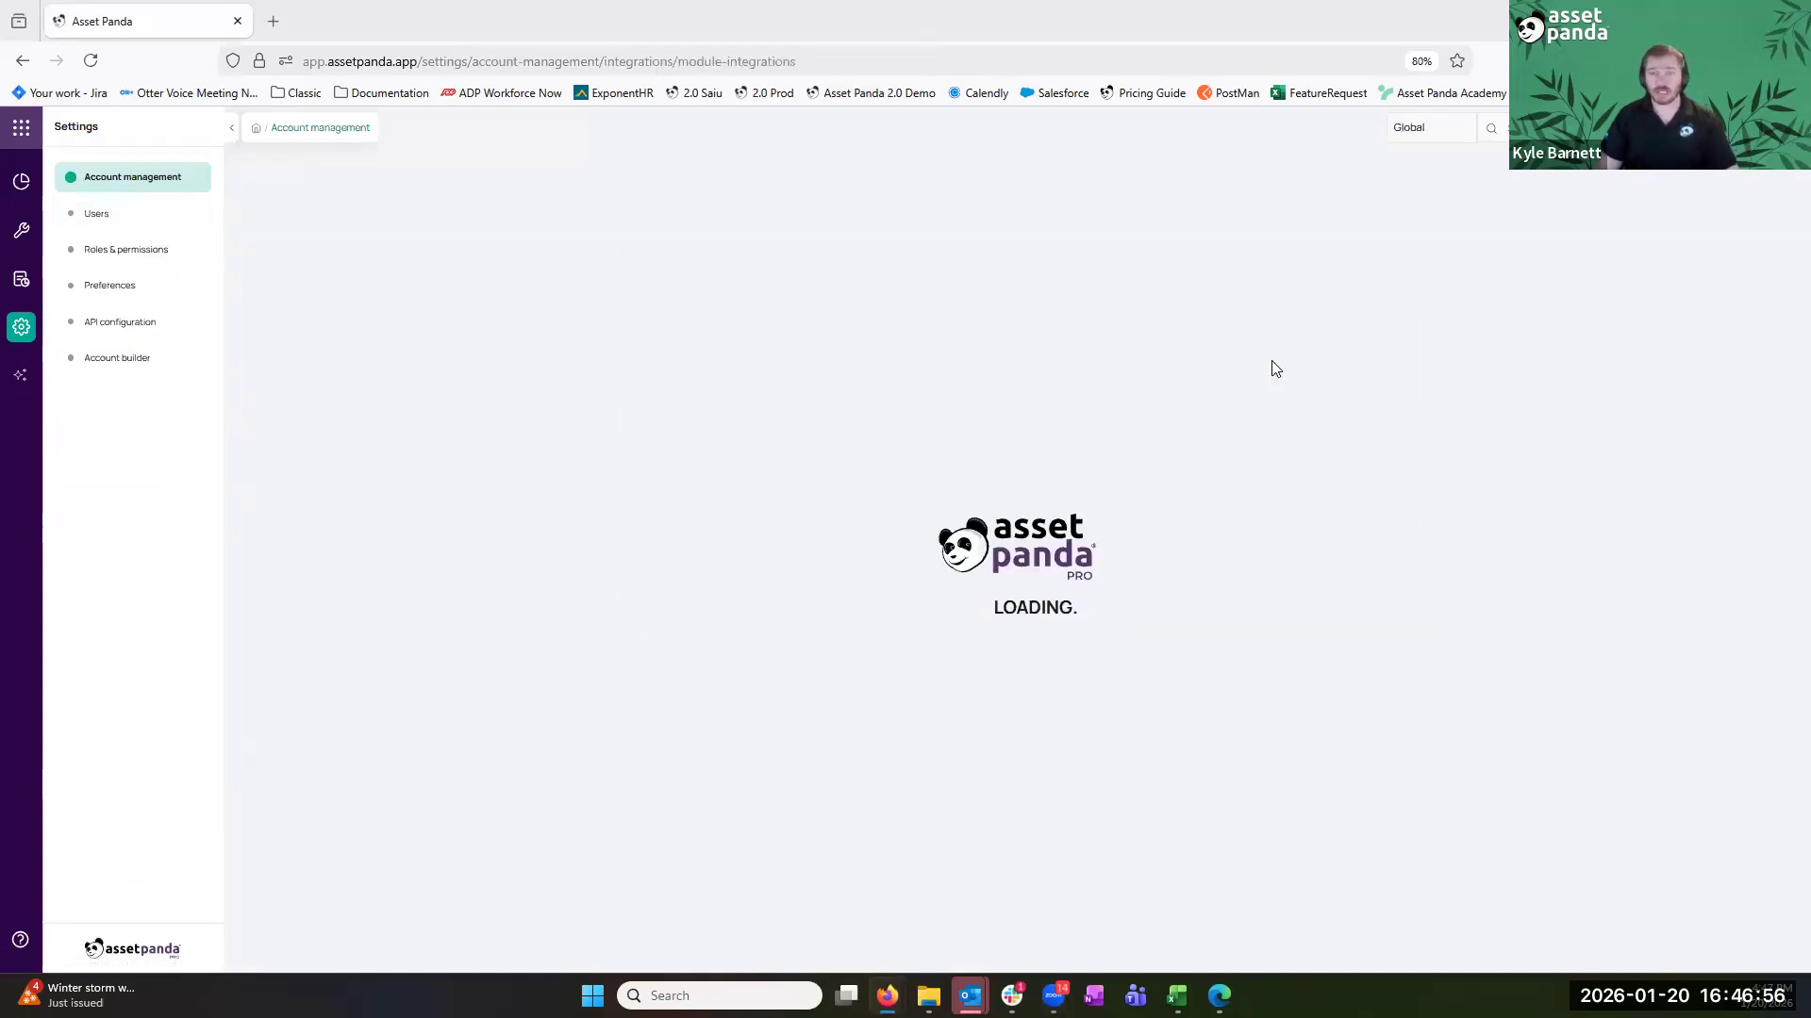
pyautogui.click(960, 184)
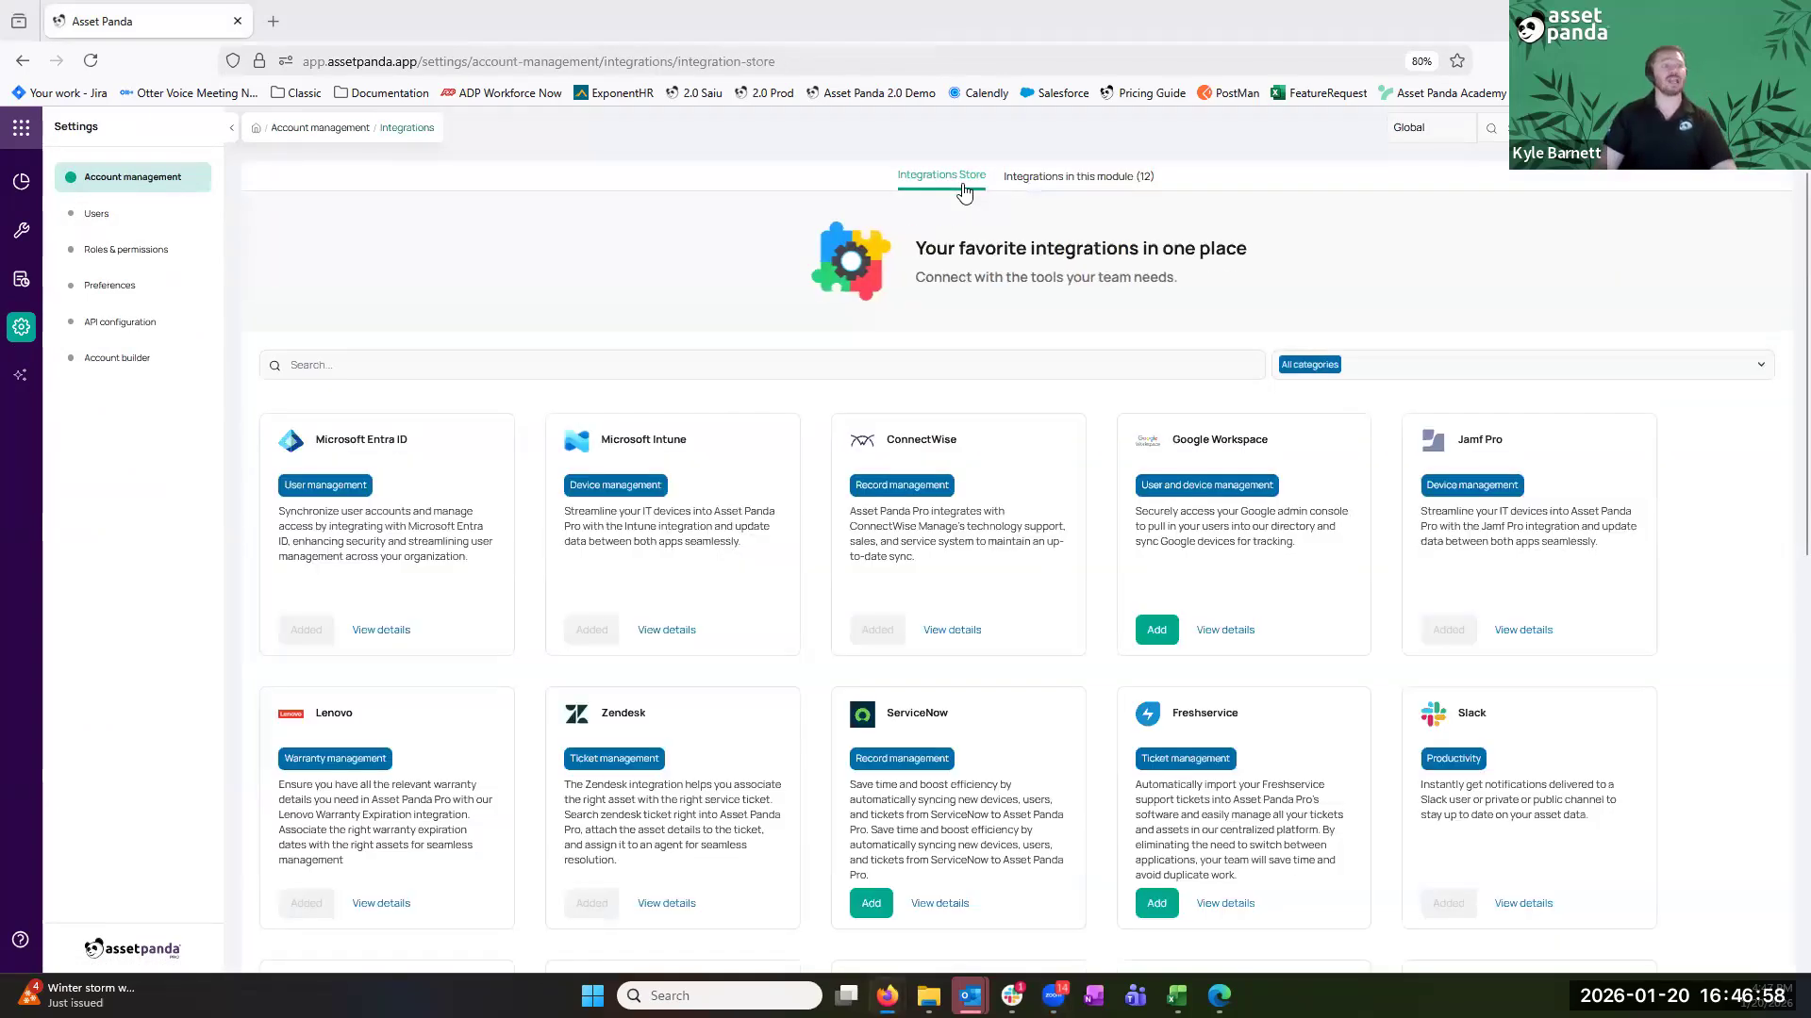
pyautogui.scroll(-6, 862, 461)
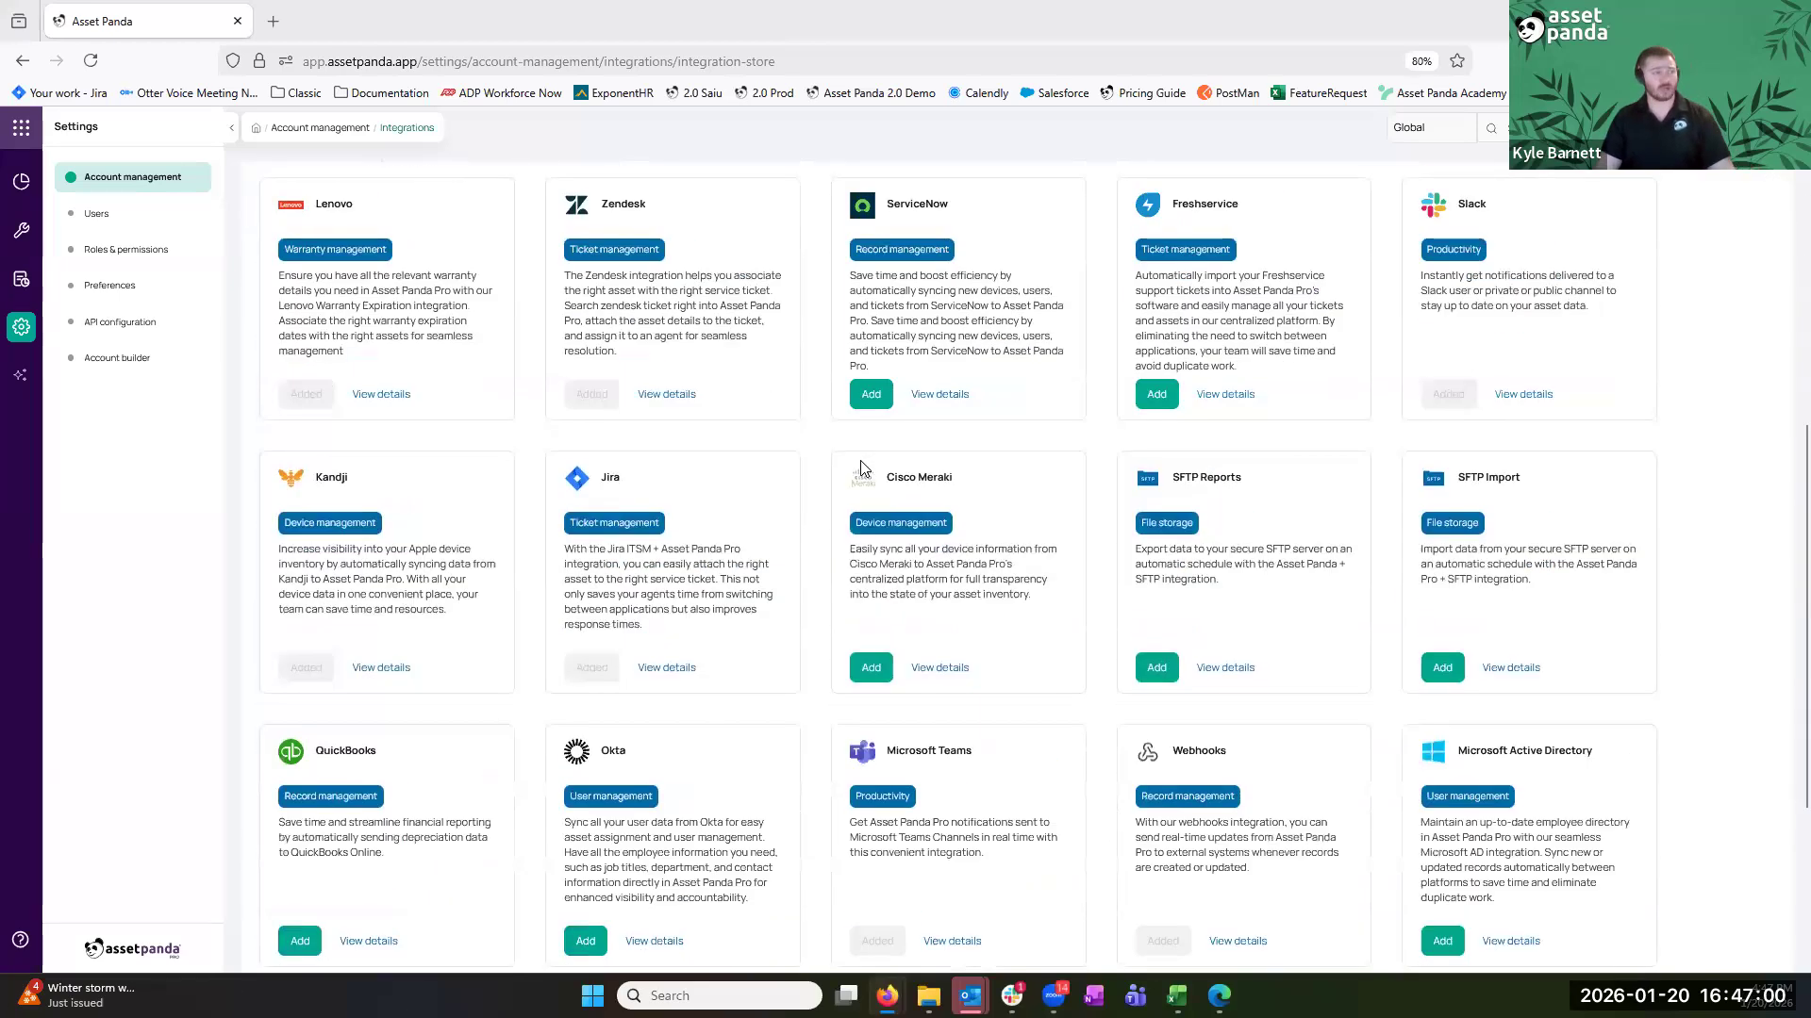
pyautogui.scroll(-3, 845, 708)
pyautogui.scroll(9, 845, 715)
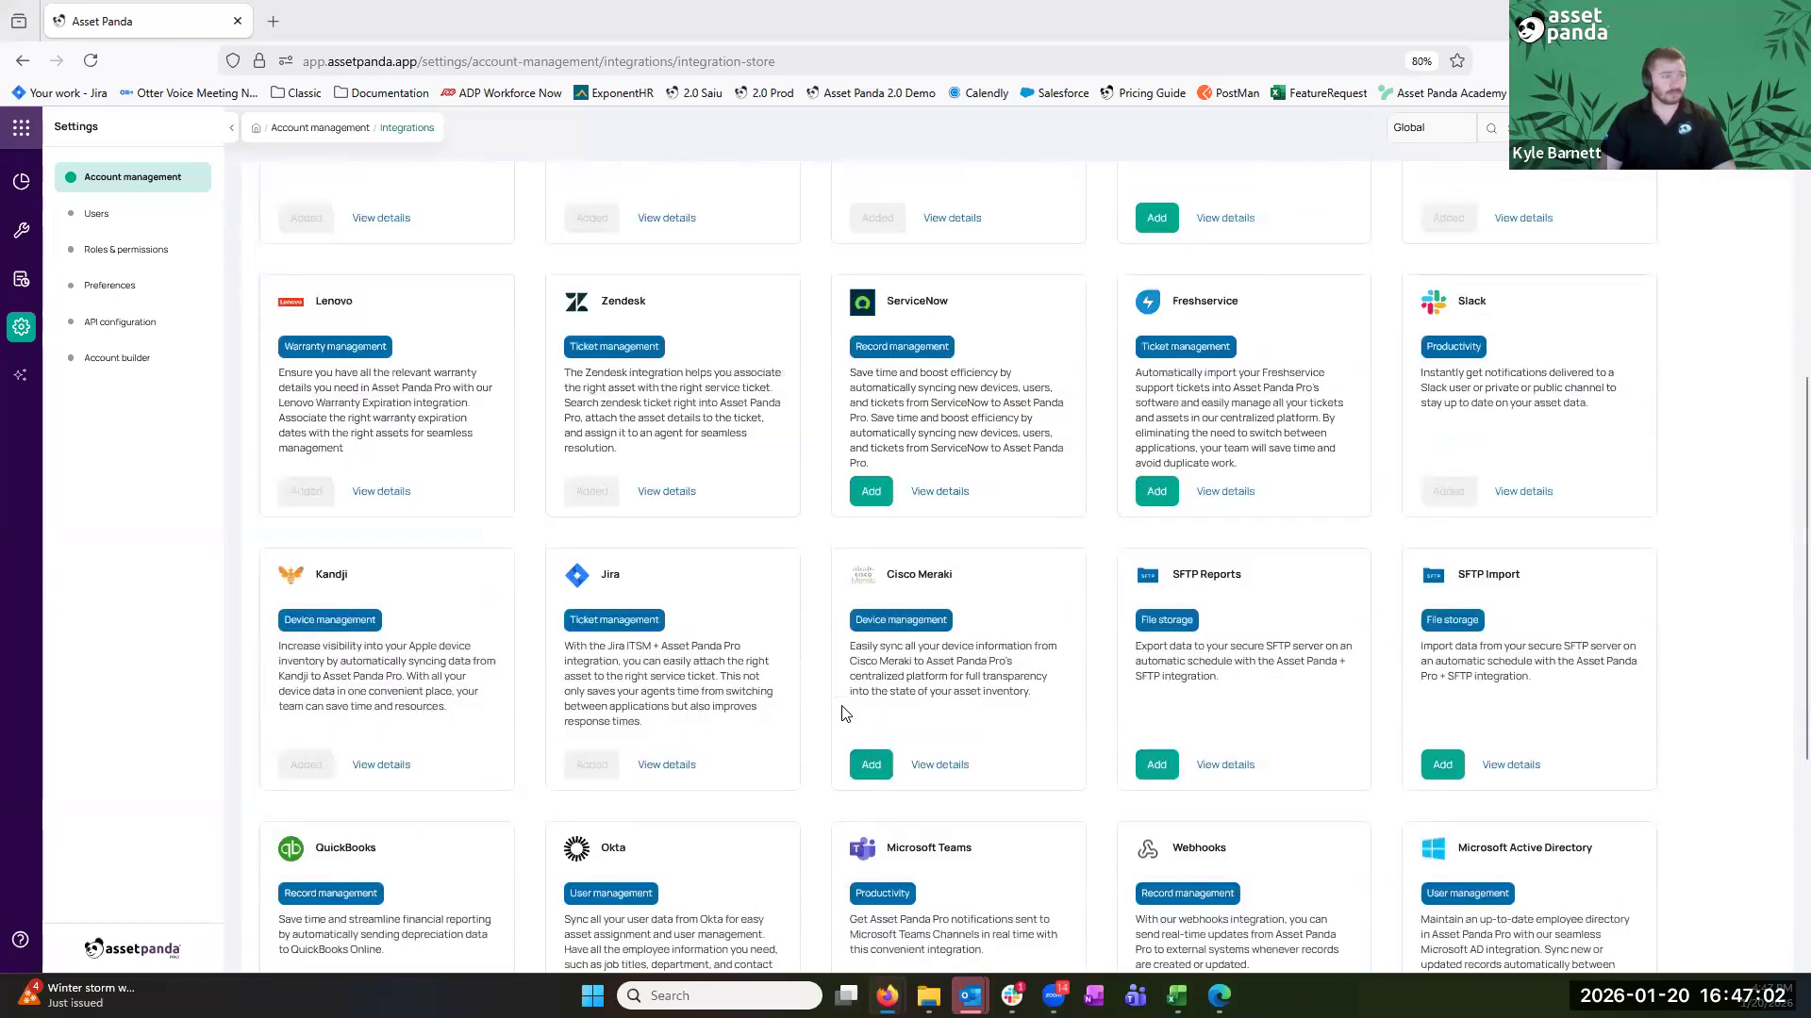
# Search the store for 'kand' and list the 12 integrations in this module
pyautogui.click(1039, 371)
pyautogui.write('kandj')
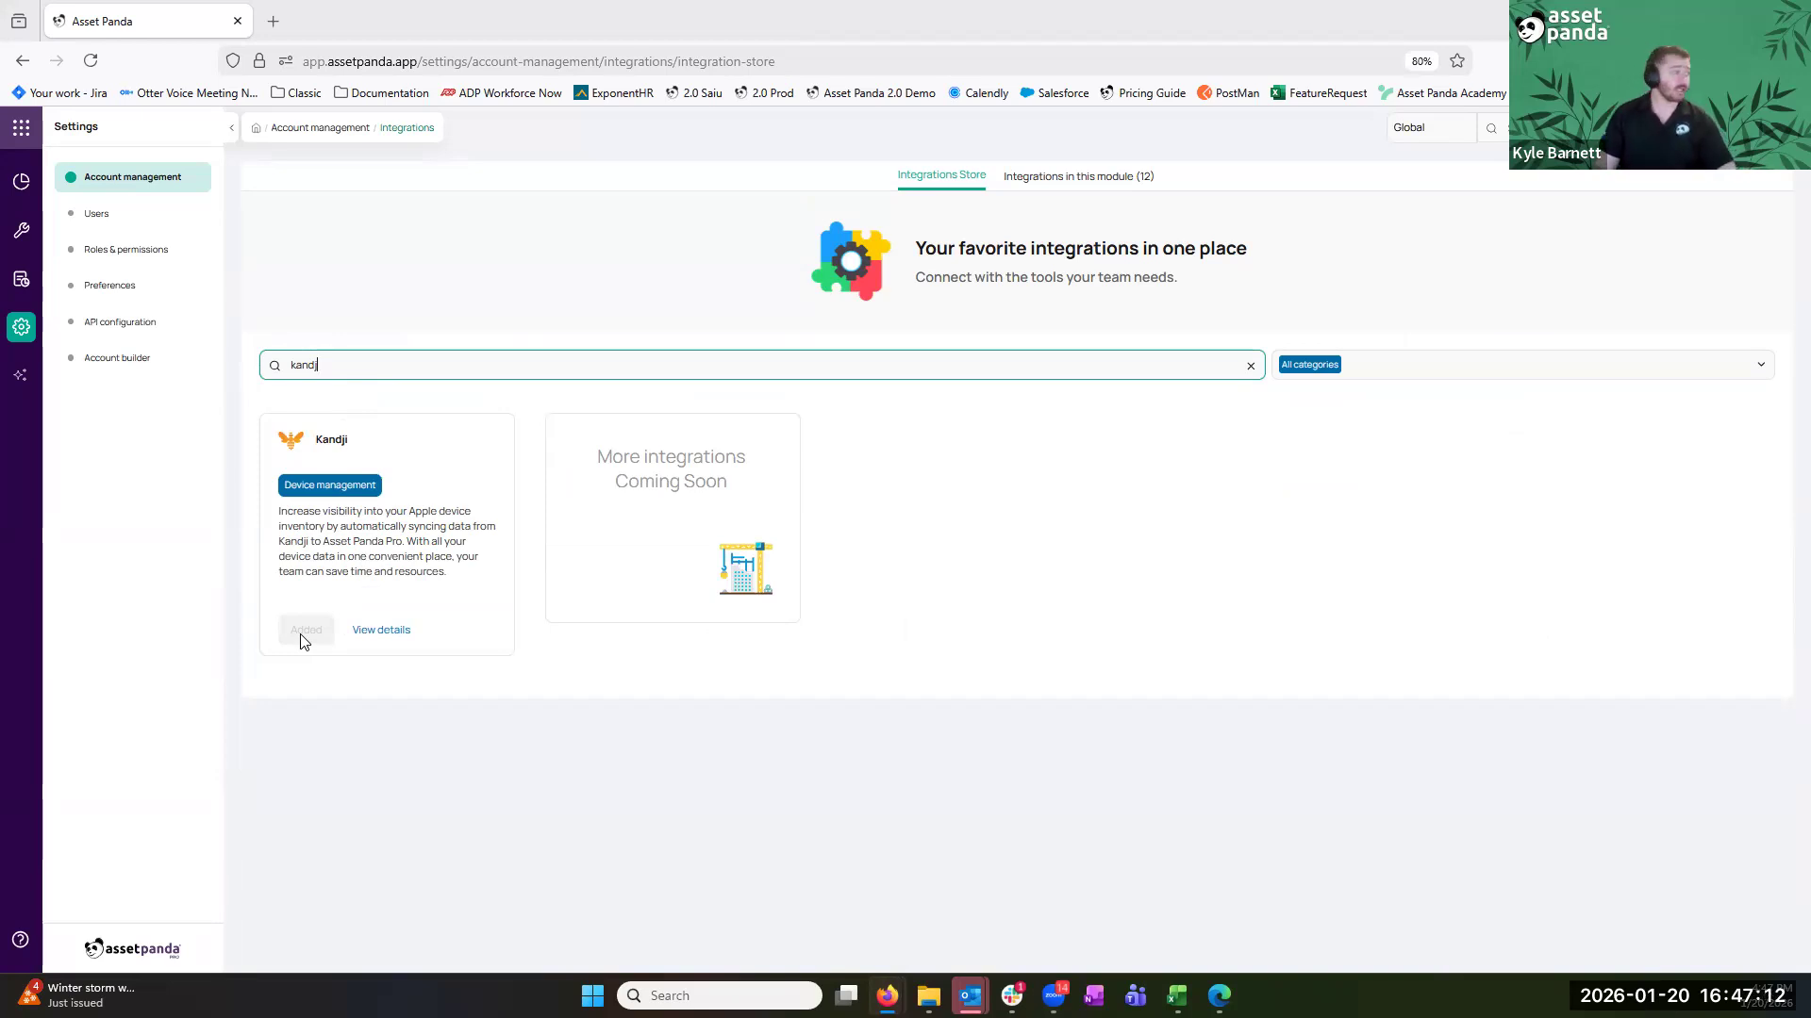
pyautogui.click(1099, 177)
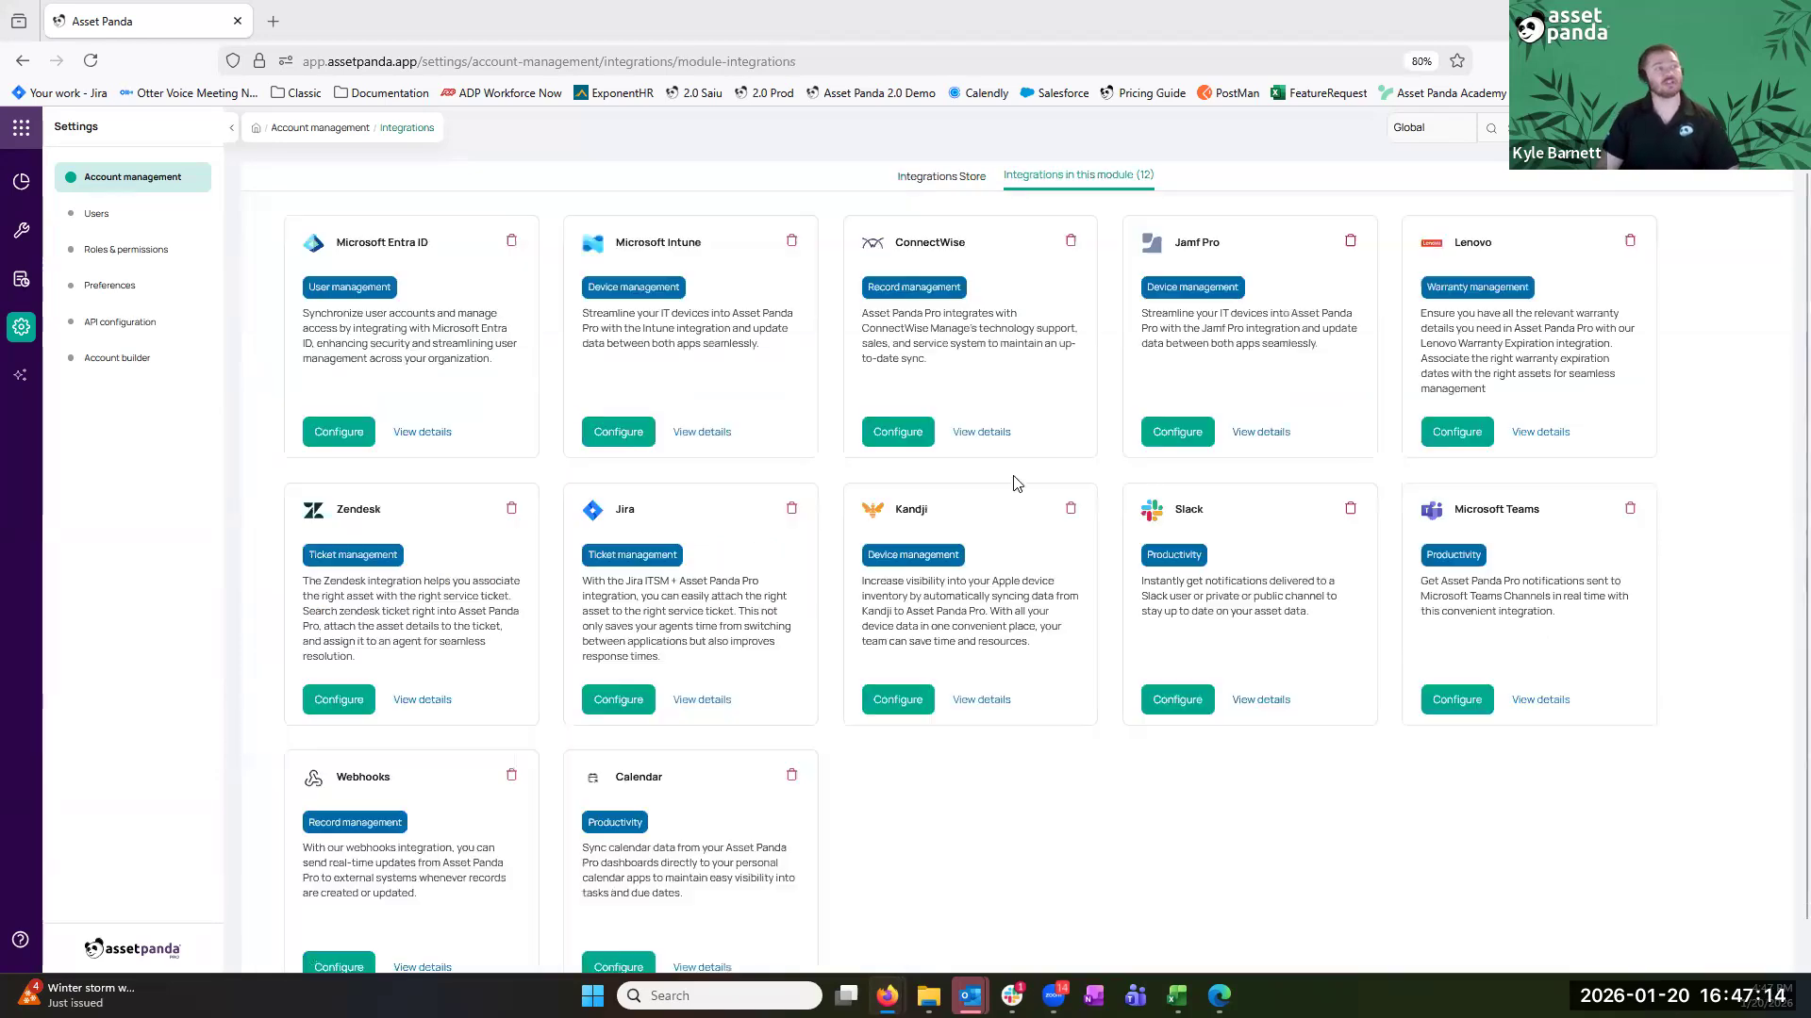
# Open the Kandji configuration and check its Base URL and stored API key
pyautogui.click(887, 702)
pyautogui.click(766, 416)
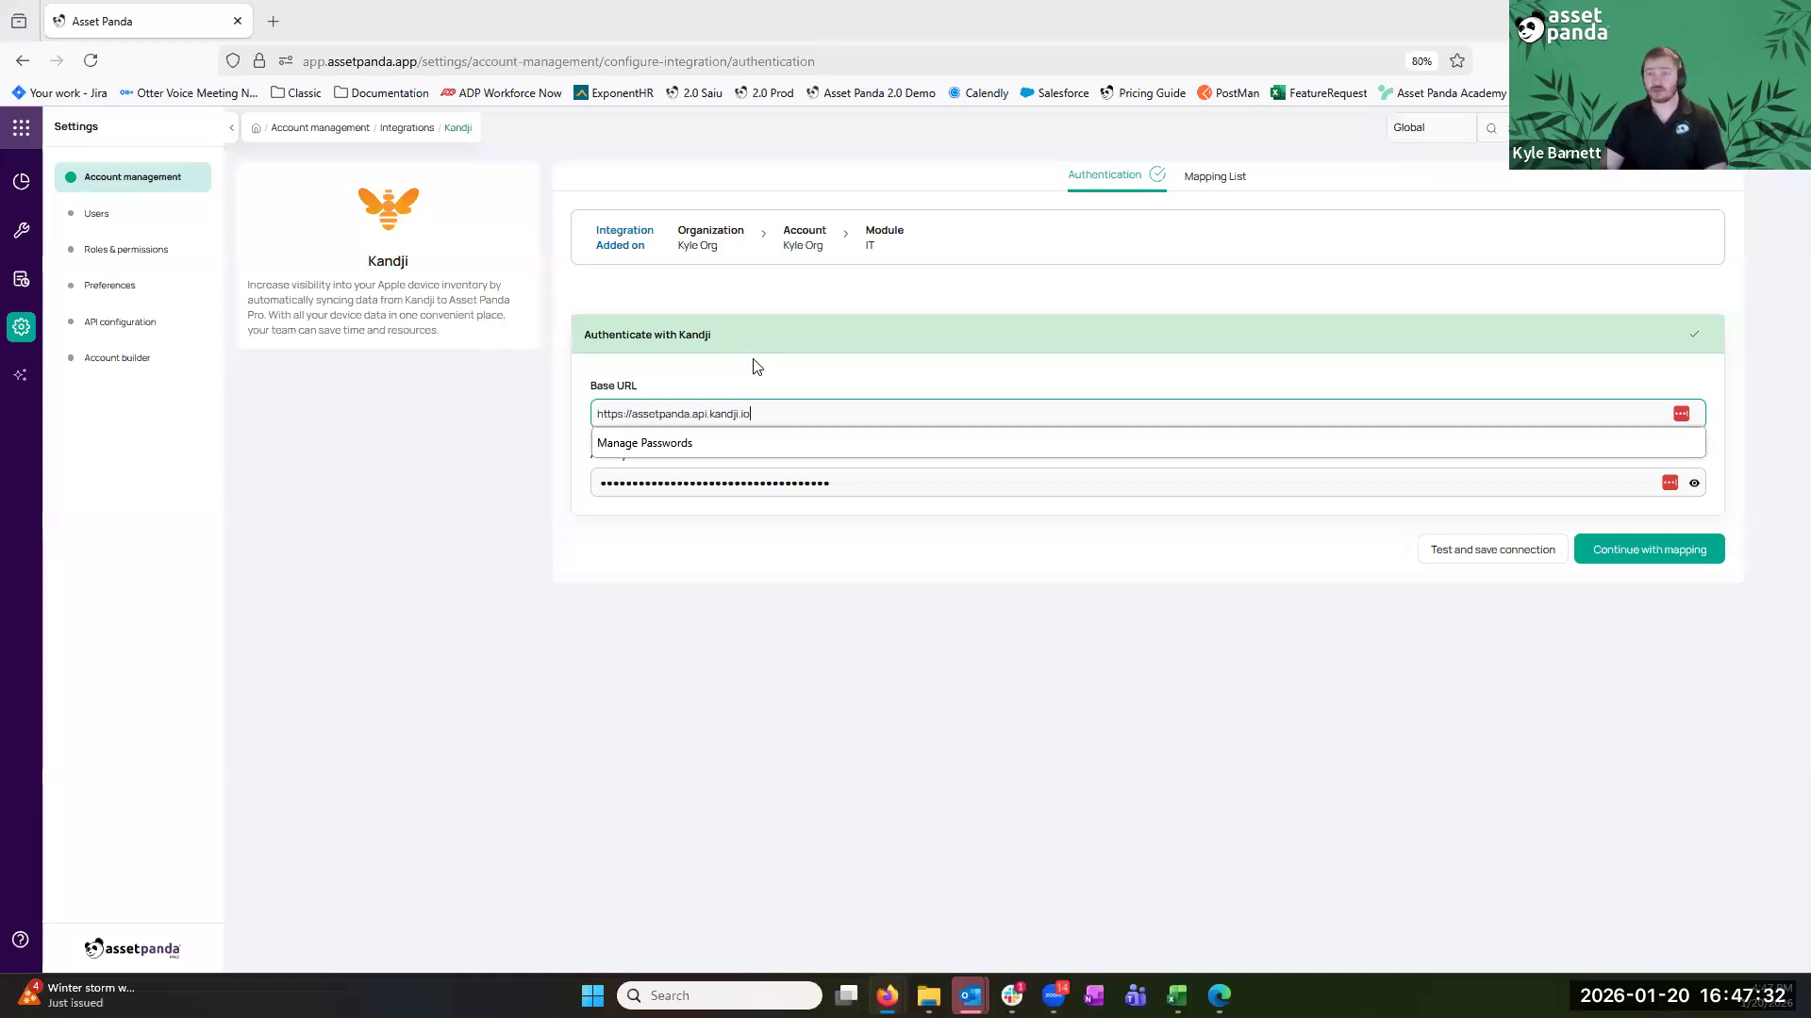
pyautogui.tripleClick(654, 413)
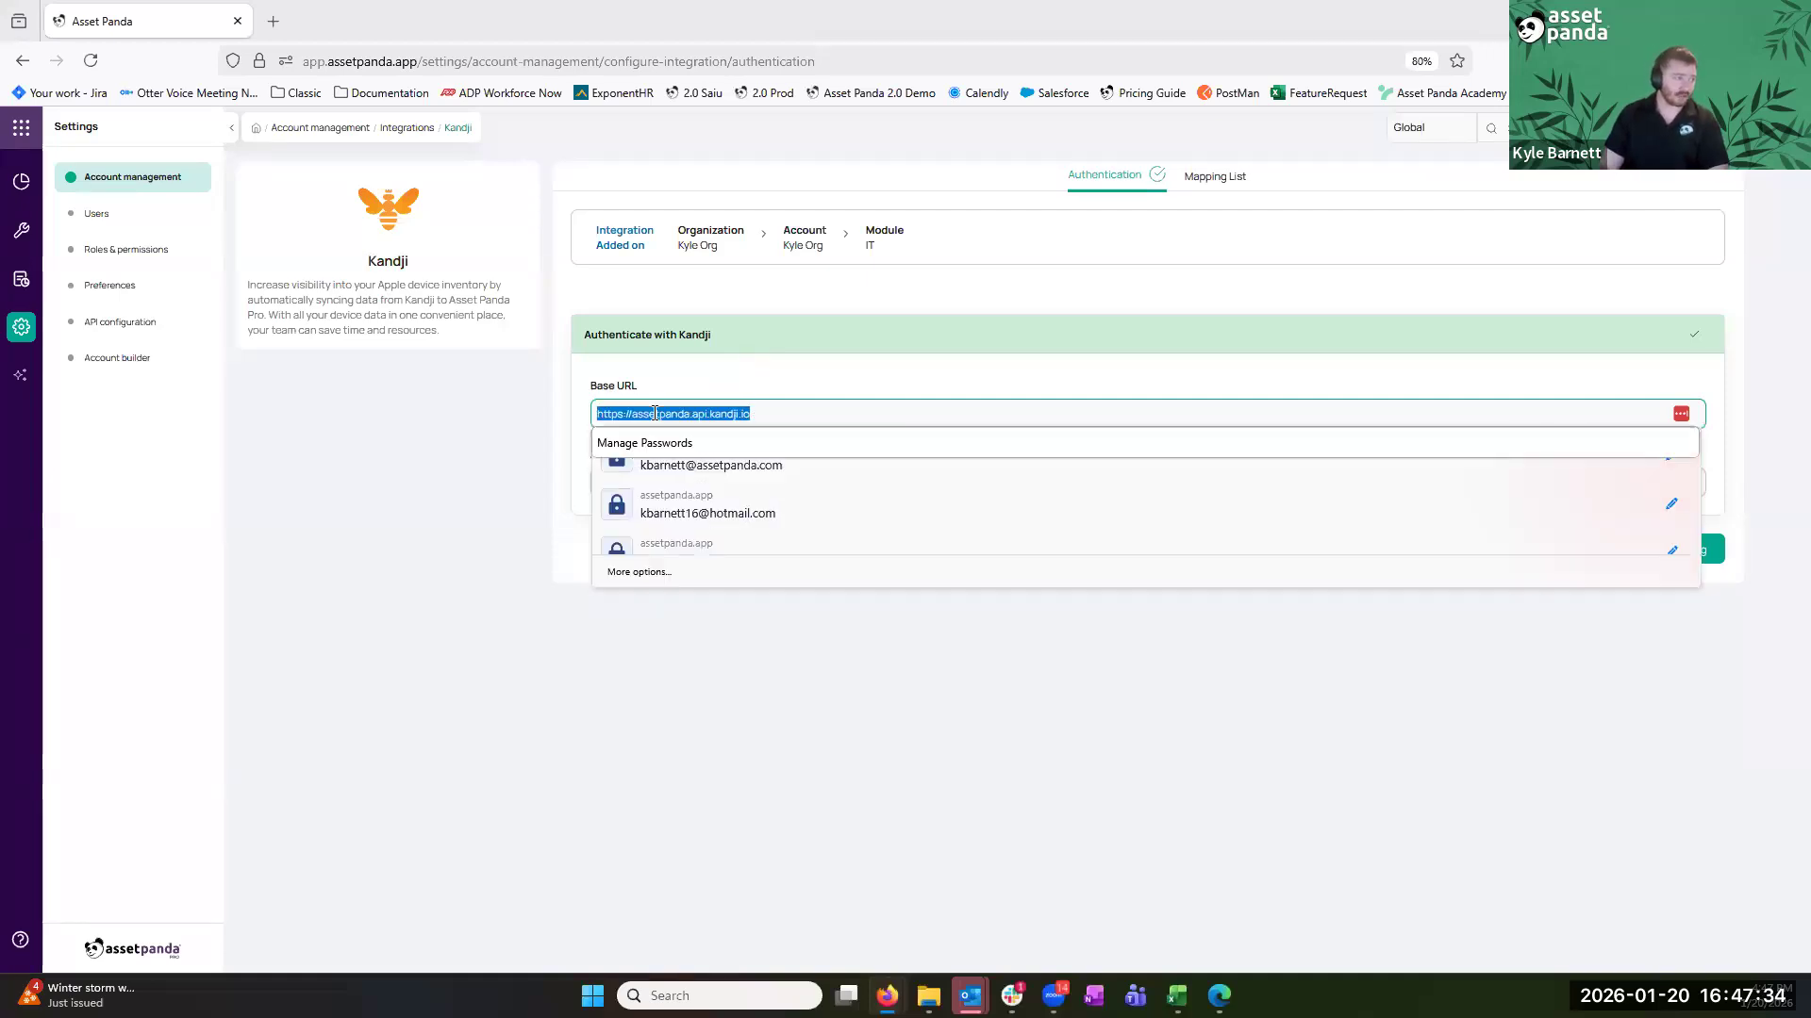
pyautogui.click(654, 413)
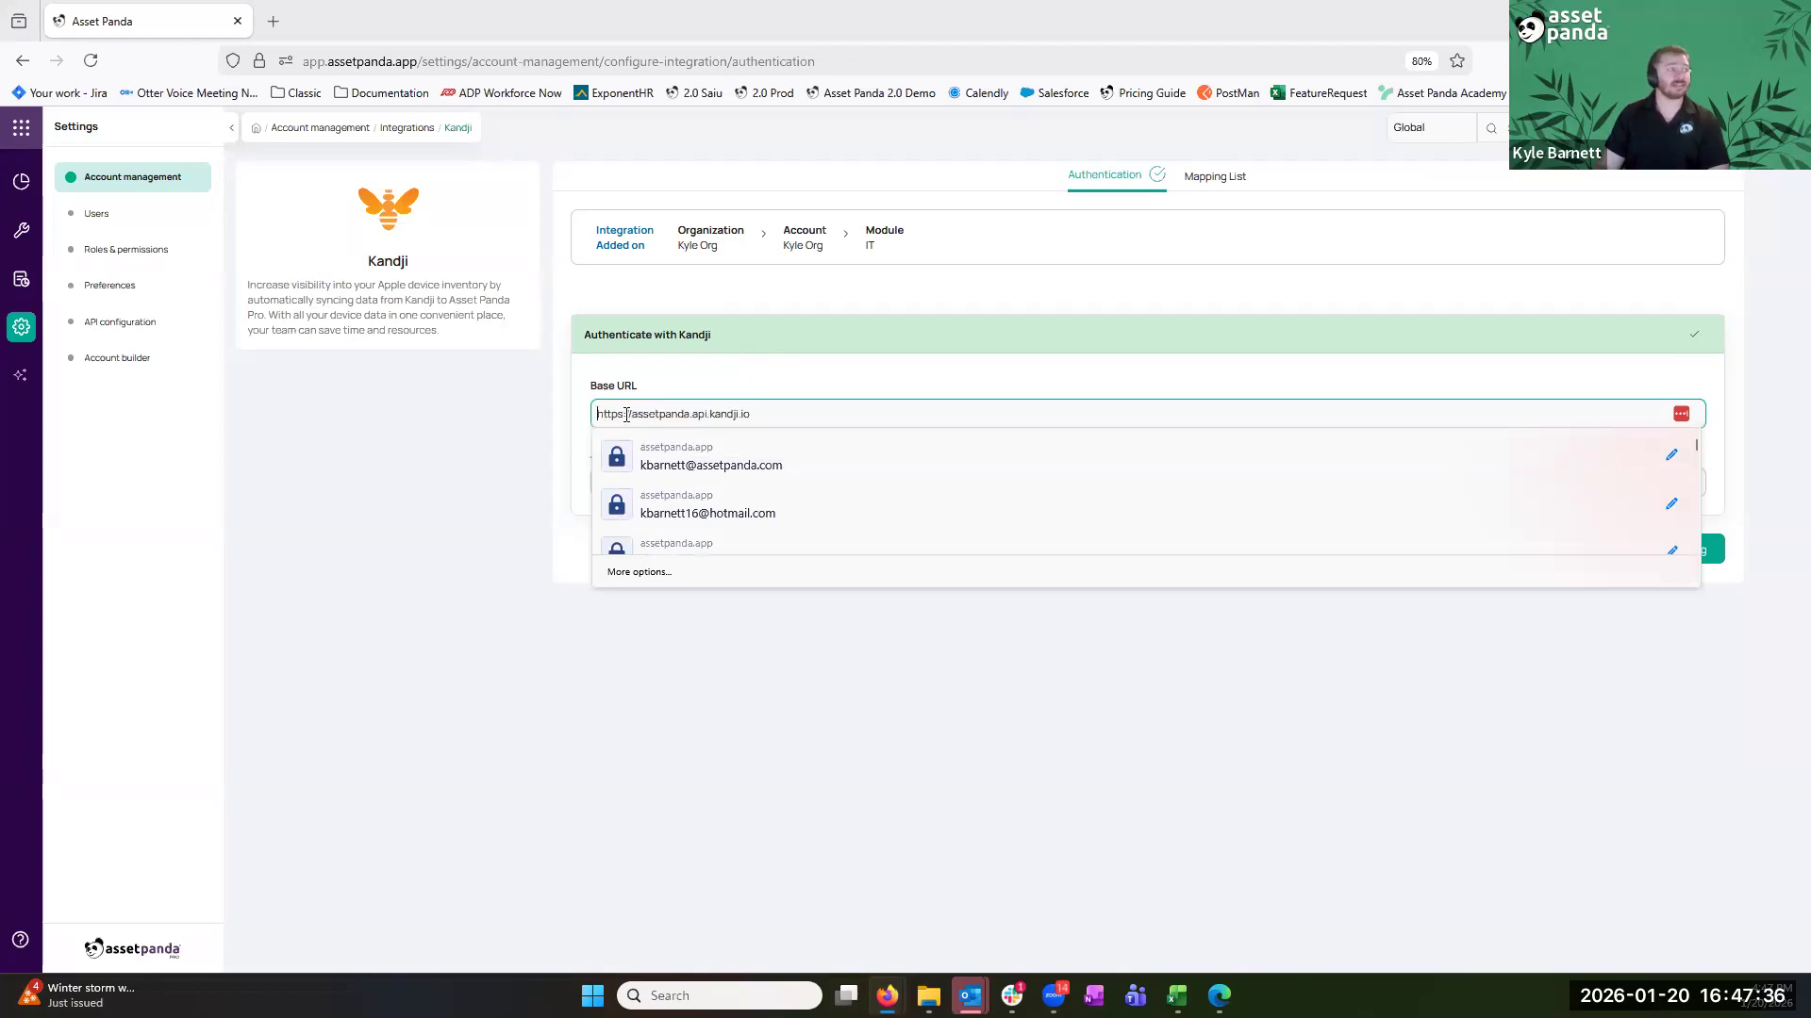
pyautogui.doubleClick(626, 415)
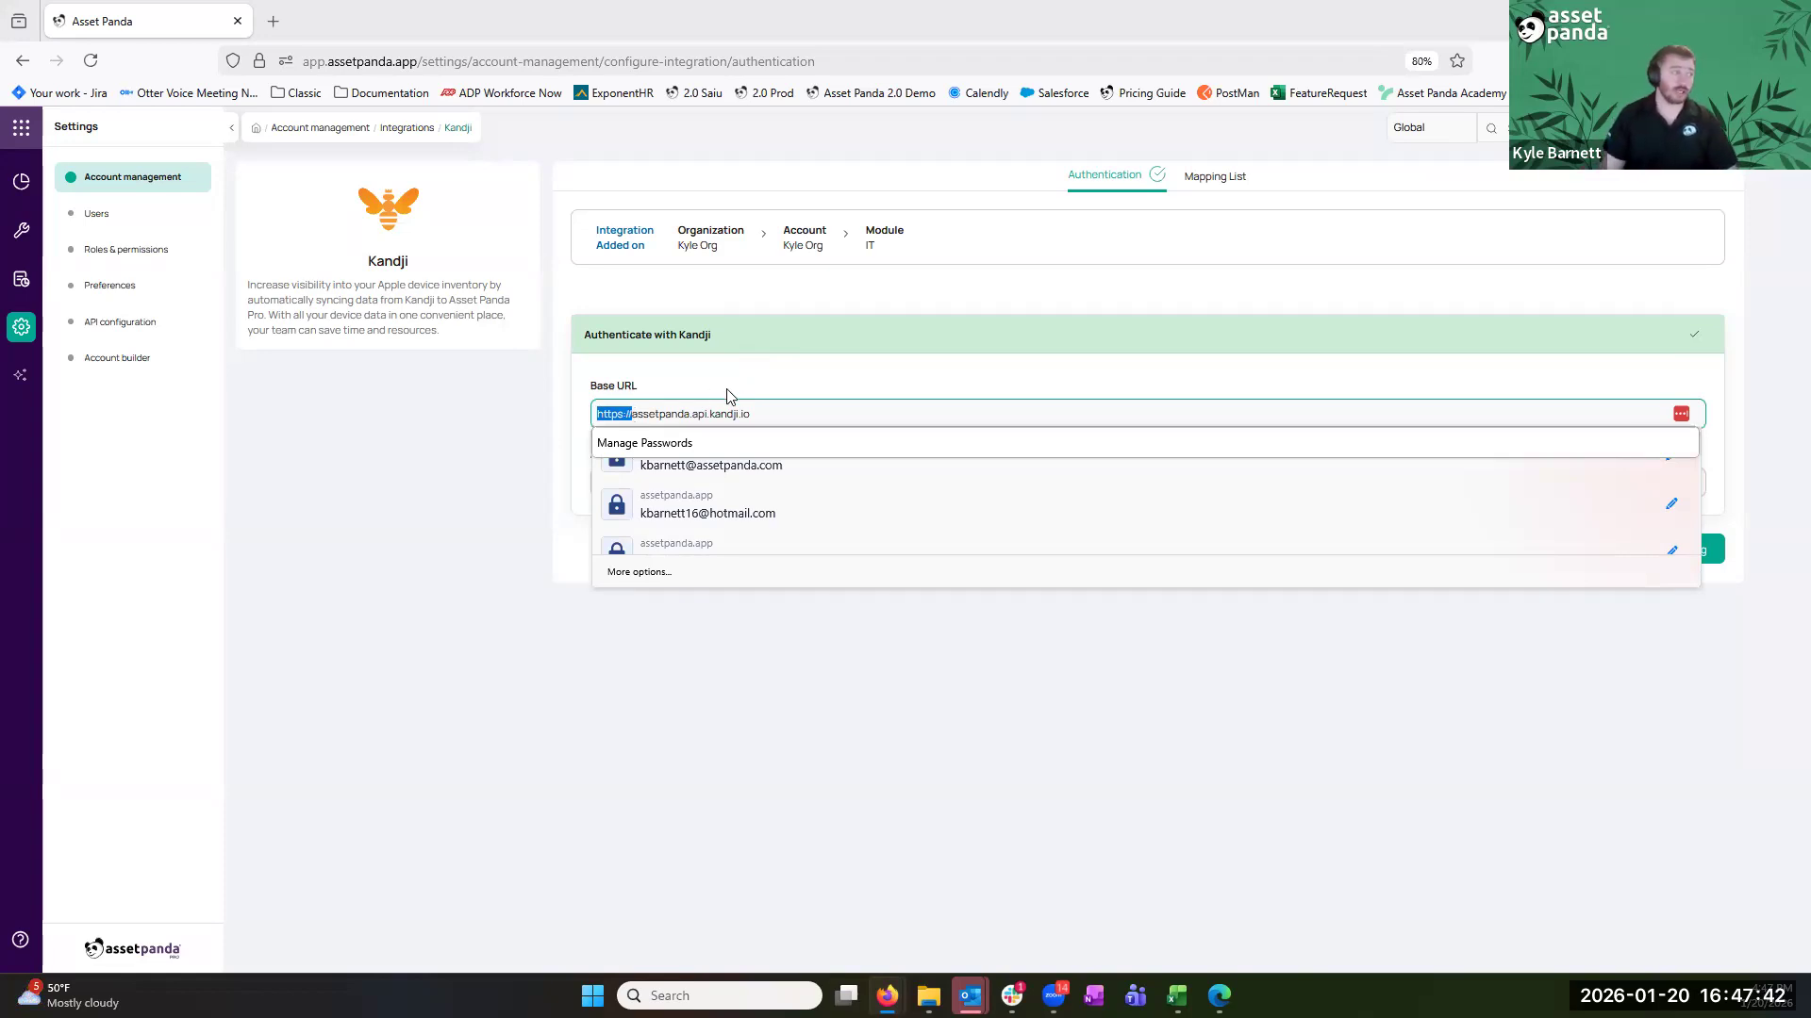
pyautogui.click(772, 487)
pyautogui.doubleClick(808, 486)
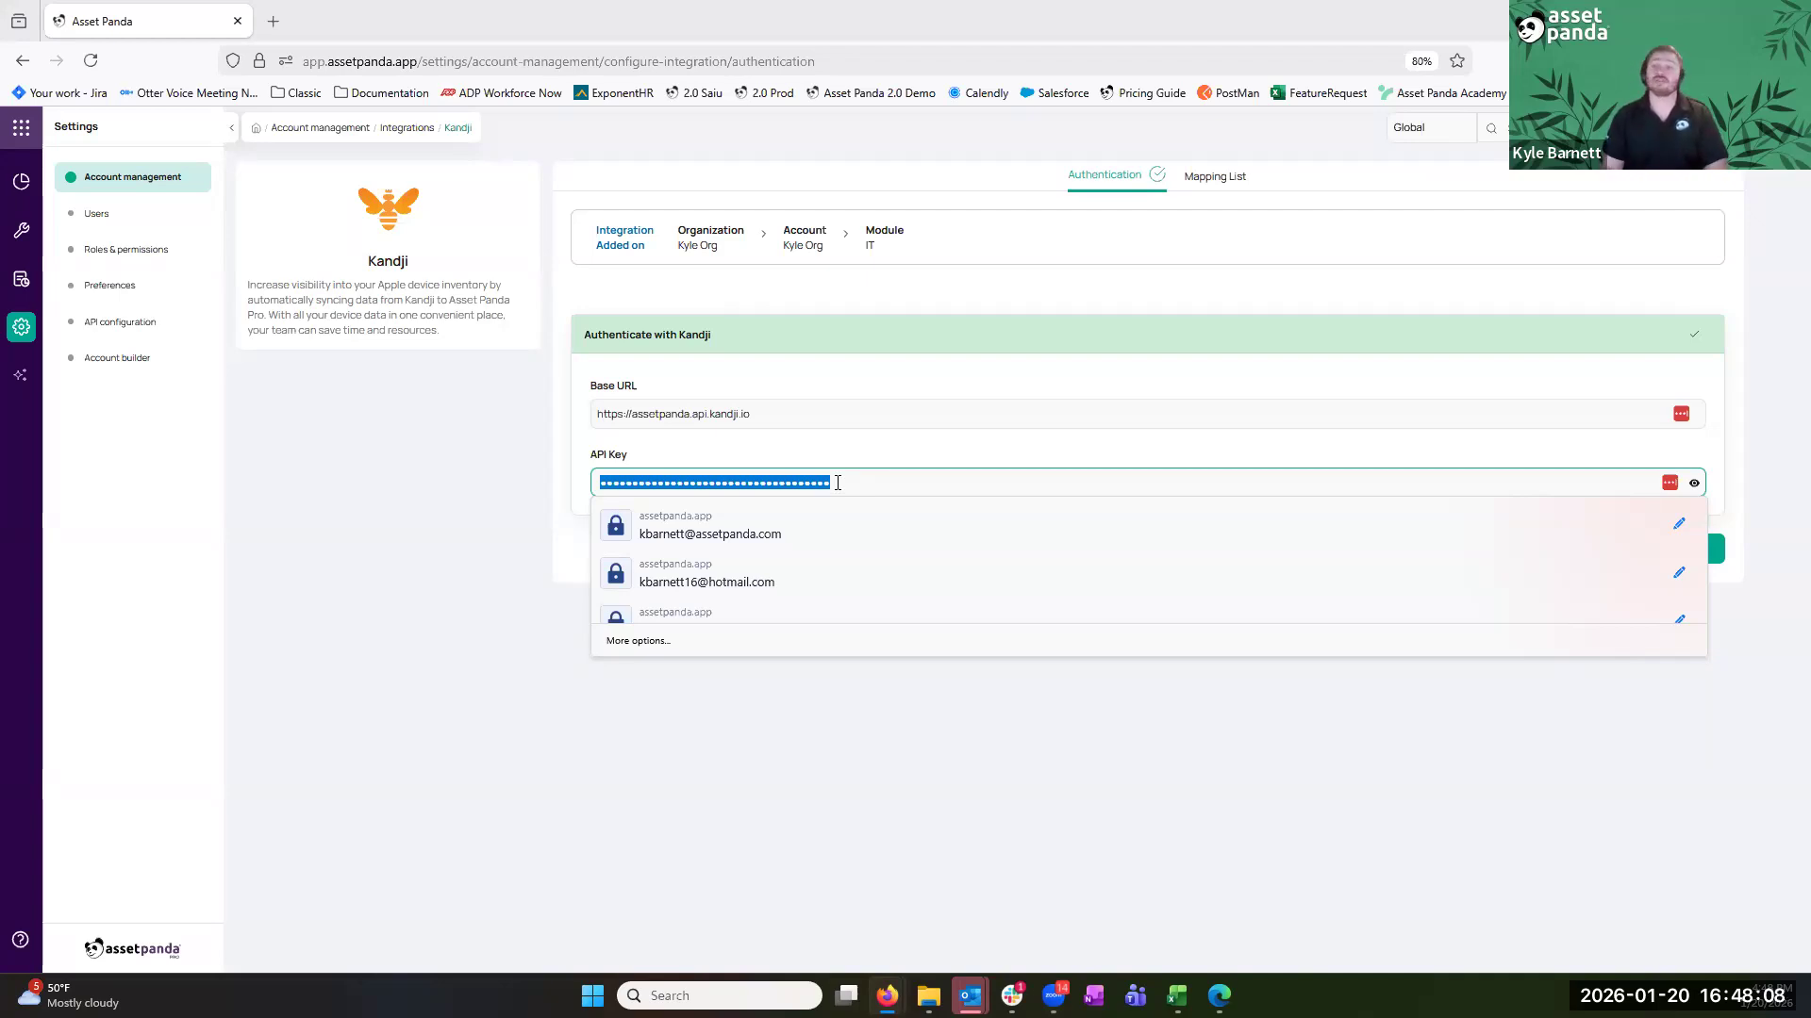
# Test and save the Kandji credentials, then continue to field mapping
pyautogui.click(1059, 384)
pyautogui.click(1479, 557)
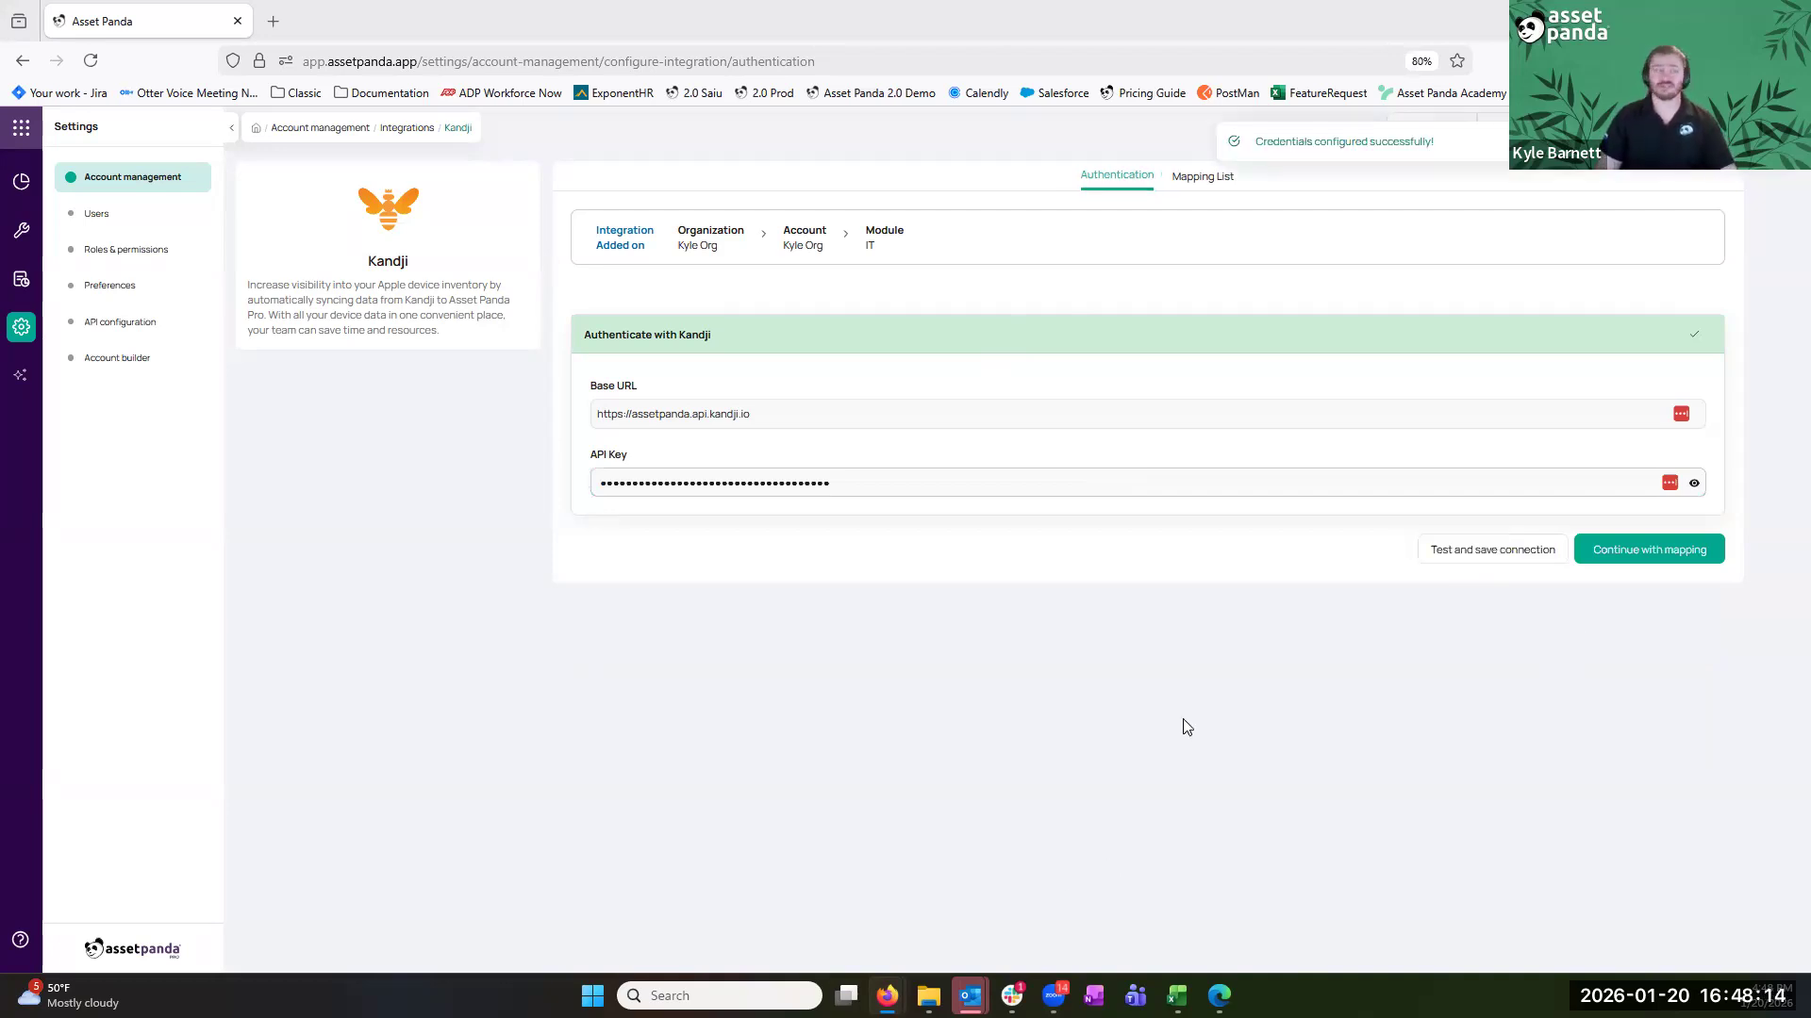
pyautogui.click(1656, 553)
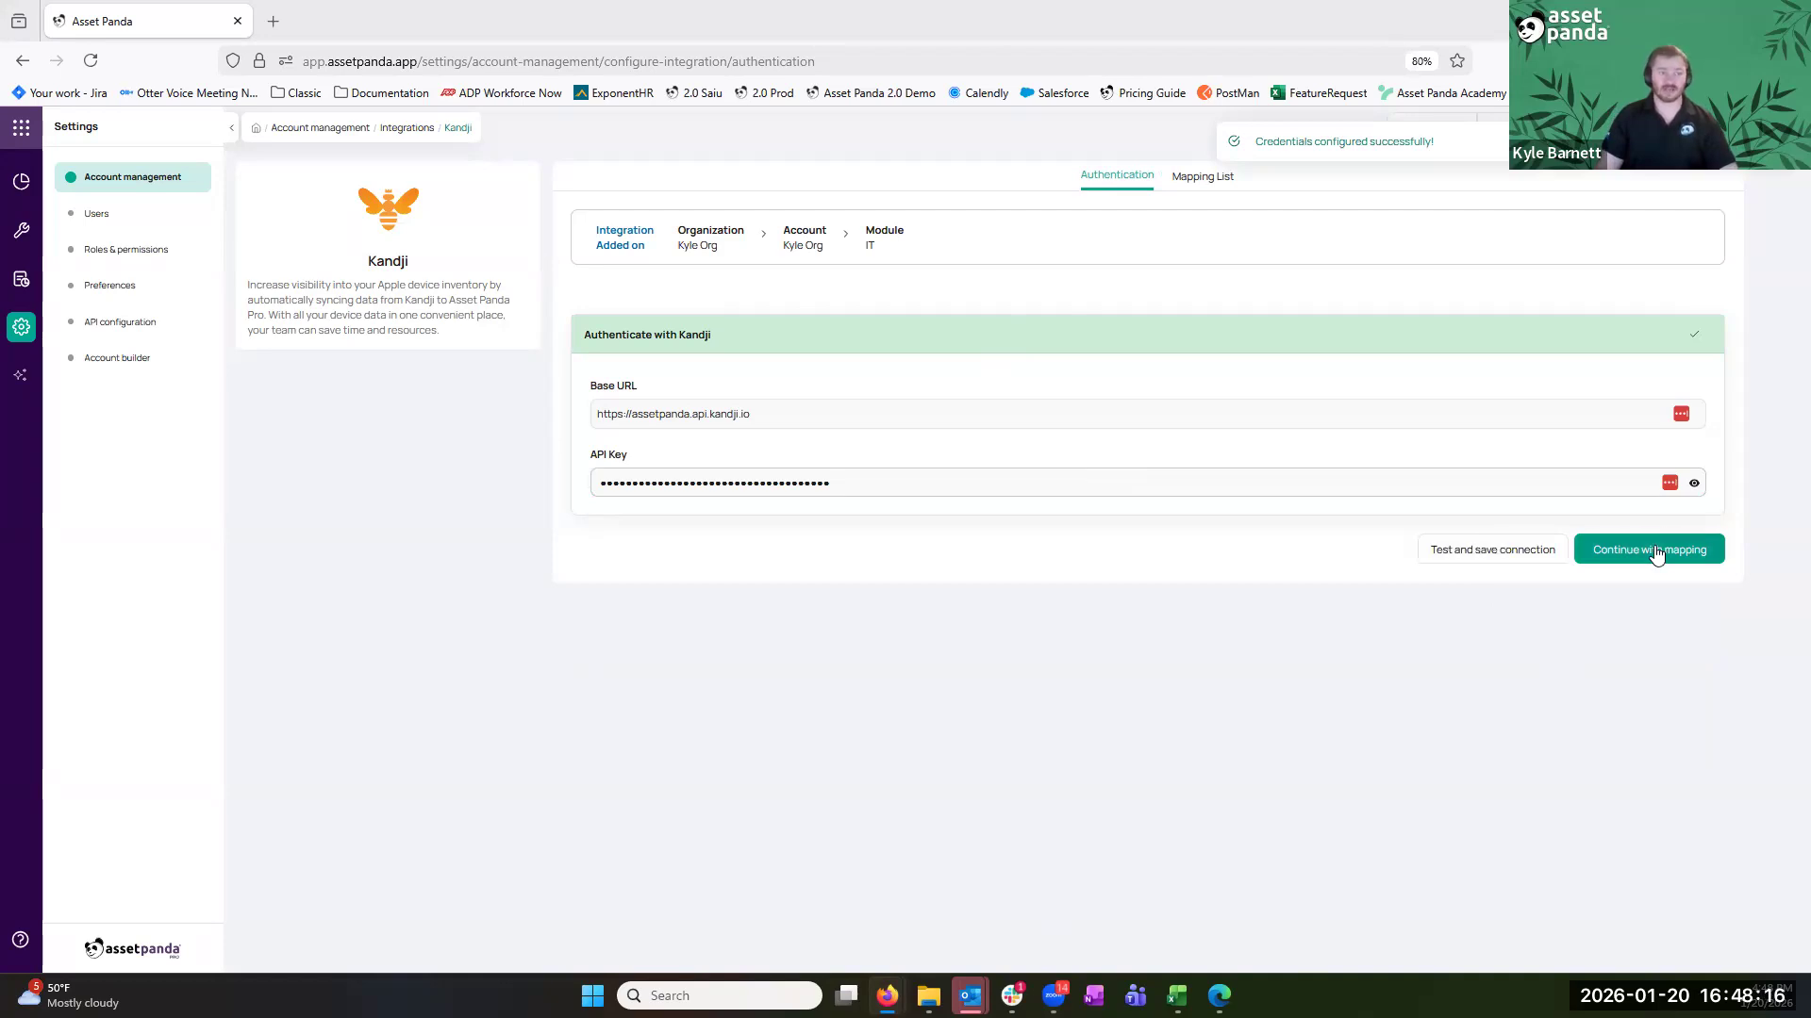
# Continue to the Kandji mapping list and review the mapping details
pyautogui.click(1655, 550)
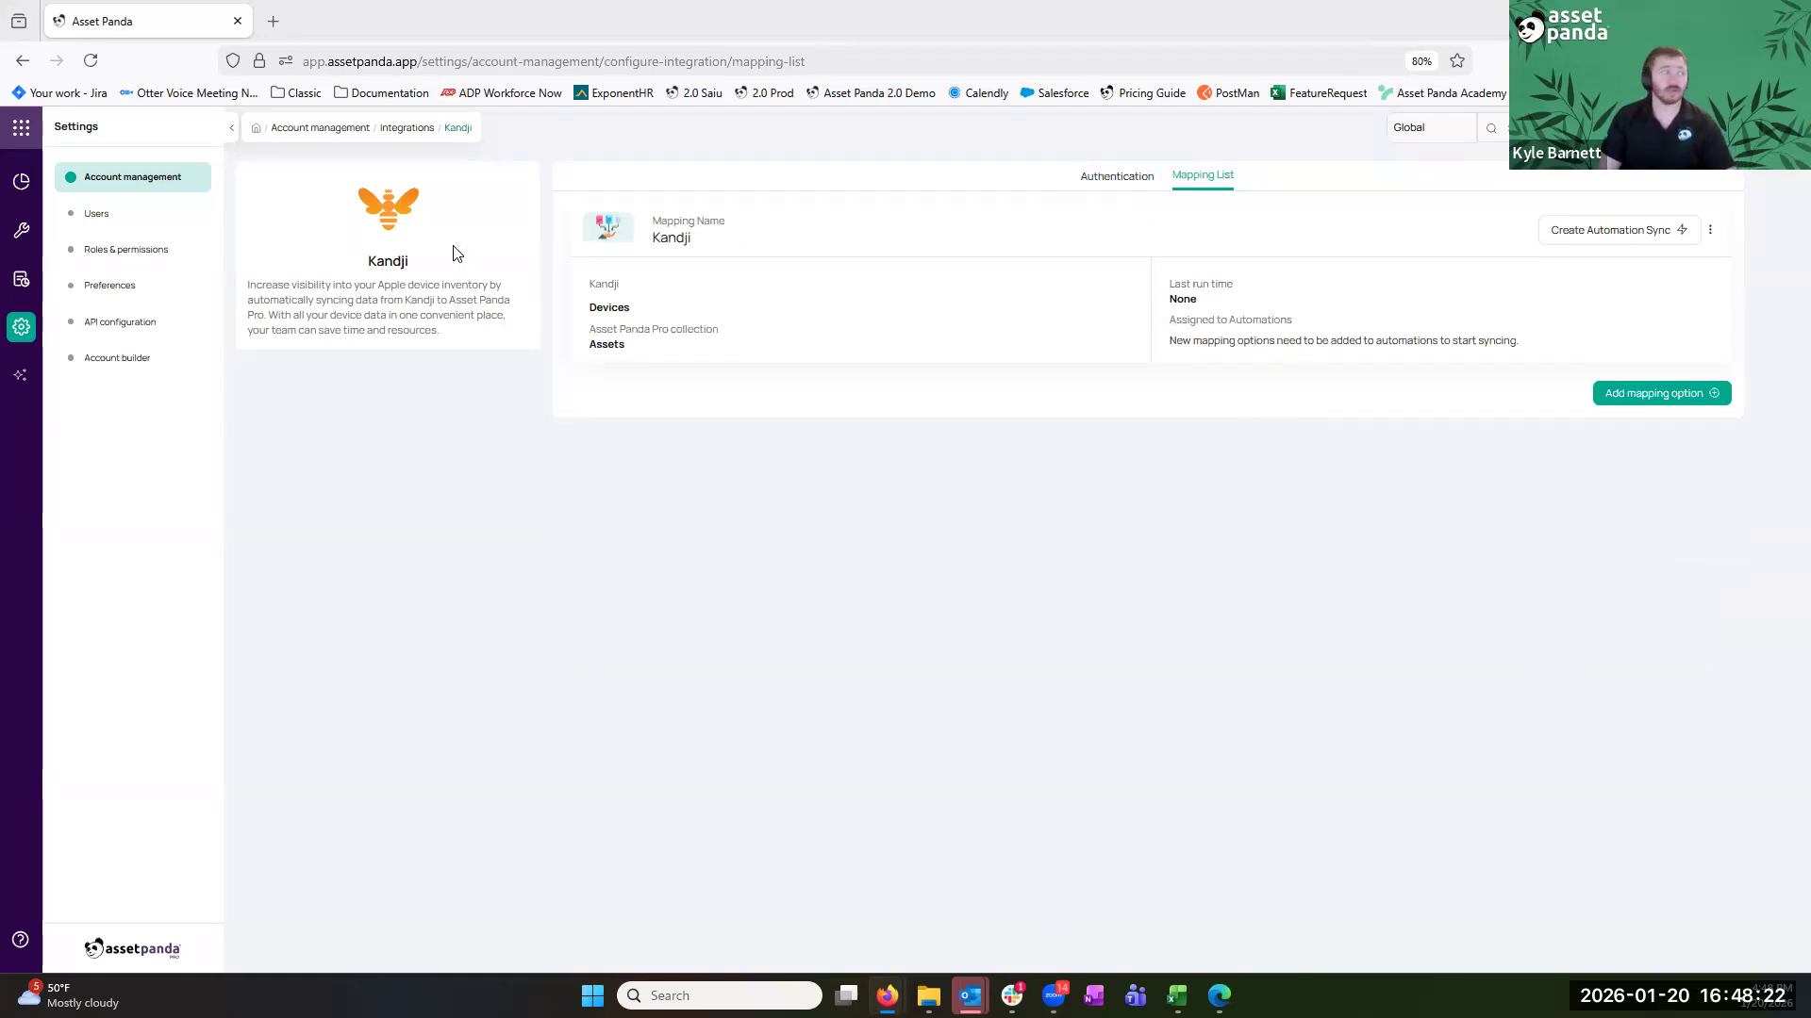
pyautogui.moveTo(545, 159); pyautogui.dragTo(1084, 332)
pyautogui.click(1076, 380)
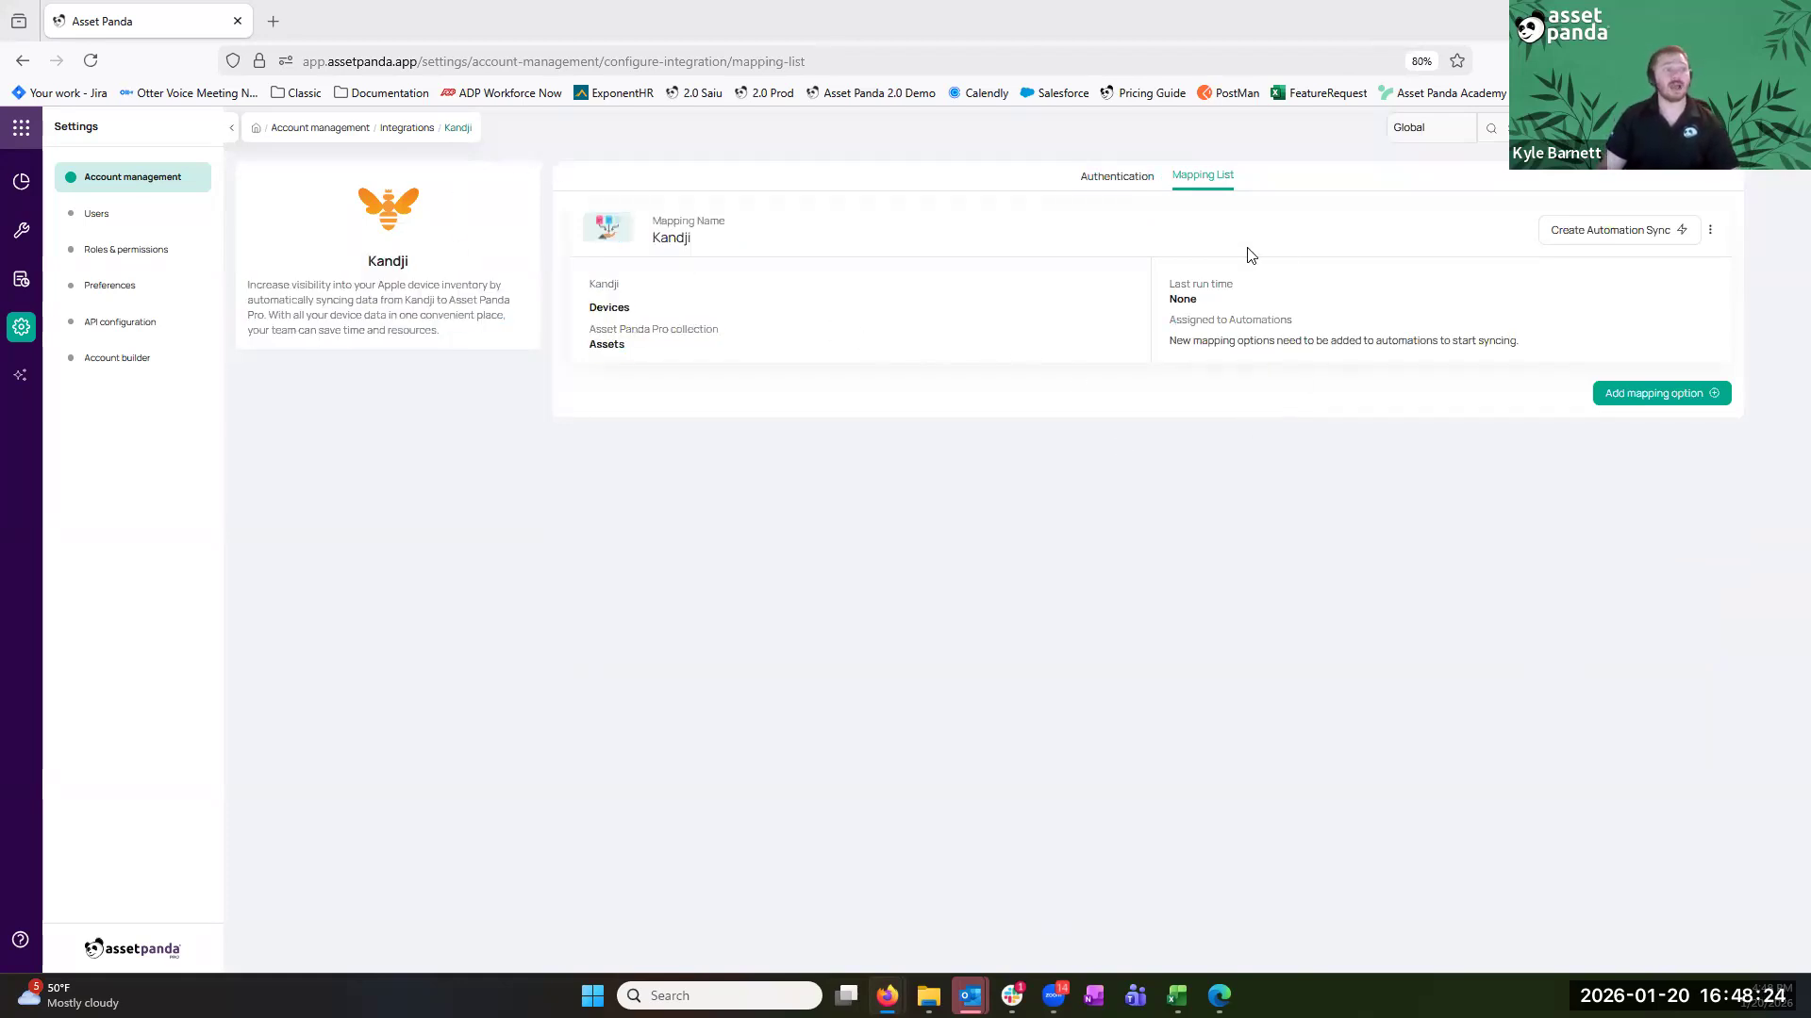
# Add a new Kandji mapping named 'test for call' and show the External Entity choices
pyautogui.click(1660, 407)
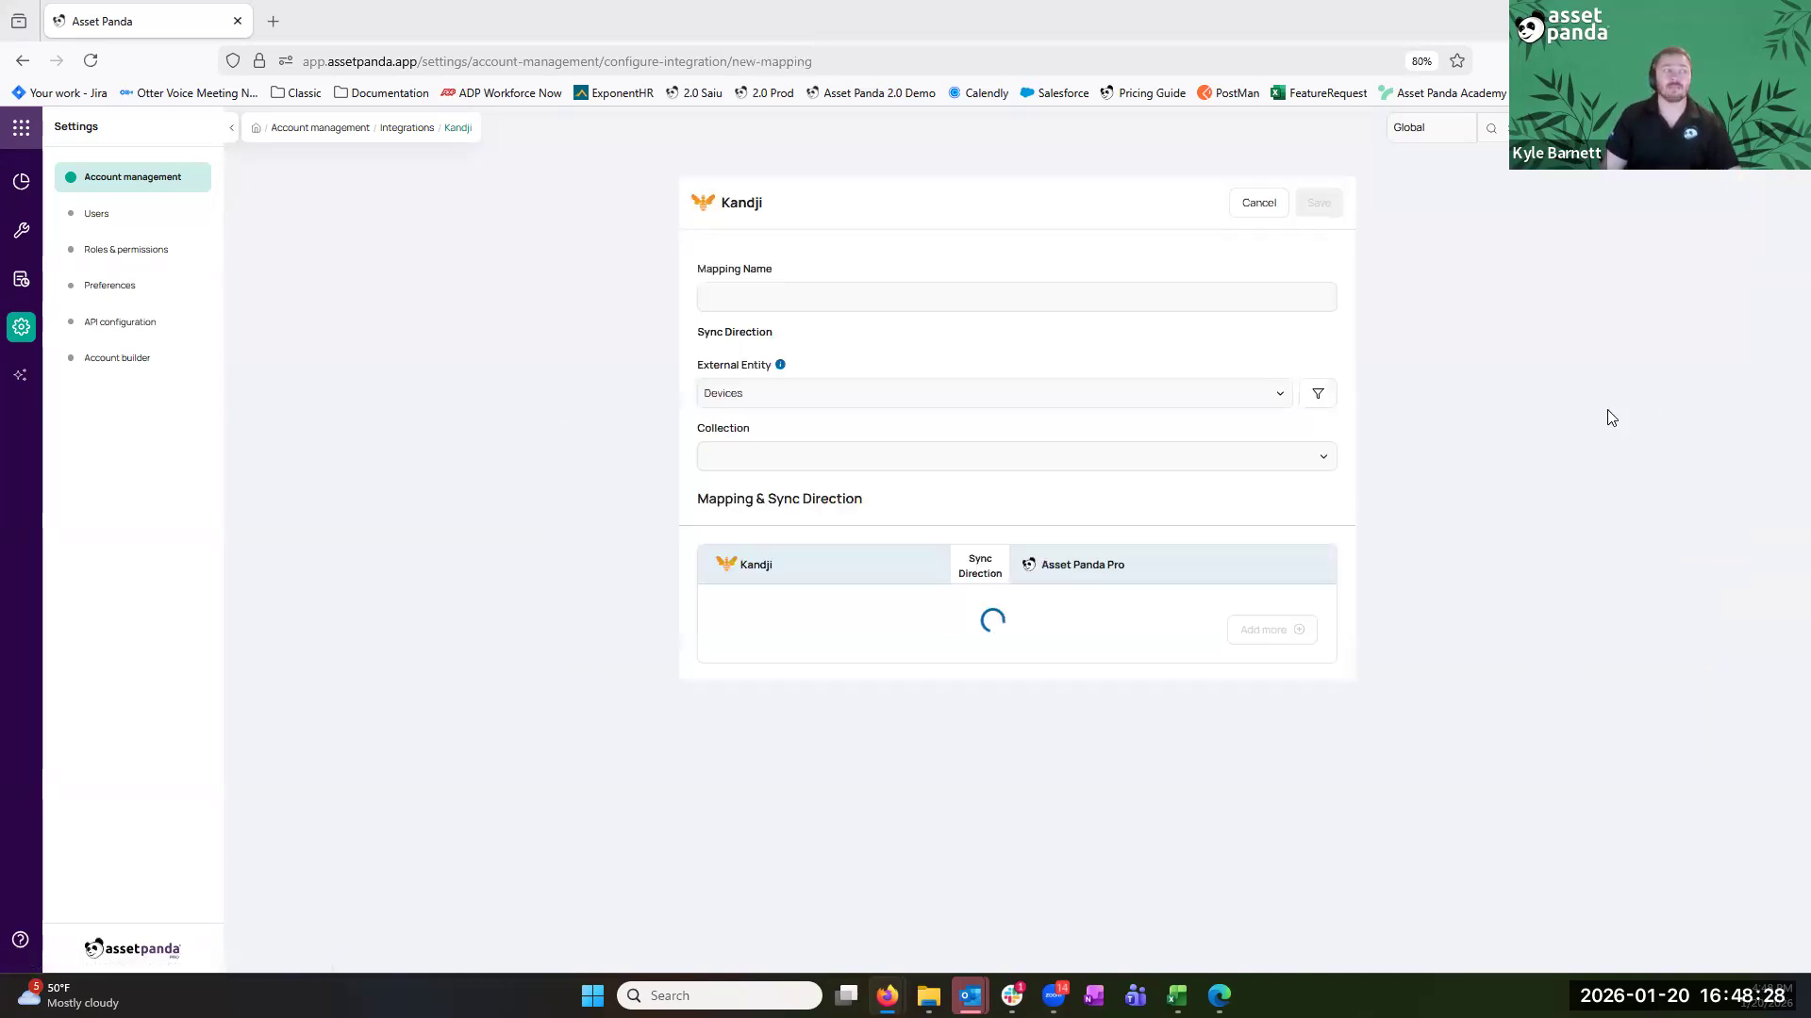
pyautogui.click(960, 297)
pyautogui.write('test for call')
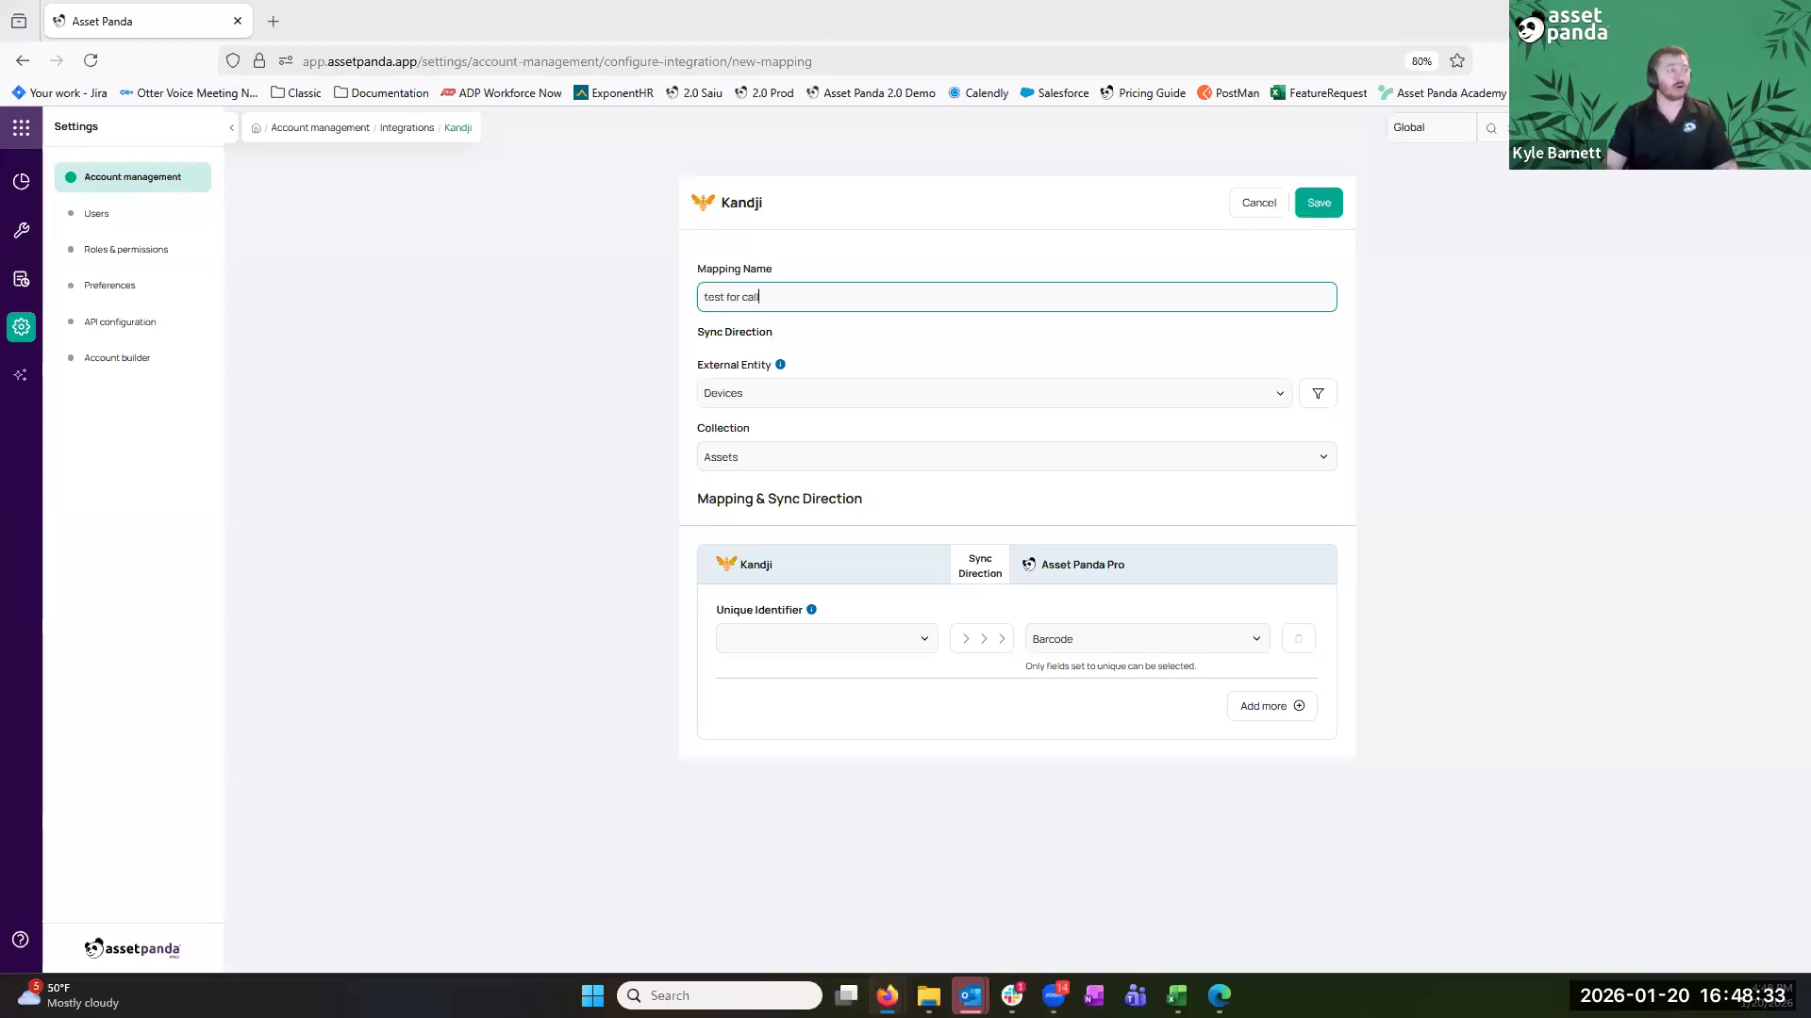
pyautogui.doubleClick(718, 375)
pyautogui.click(722, 370)
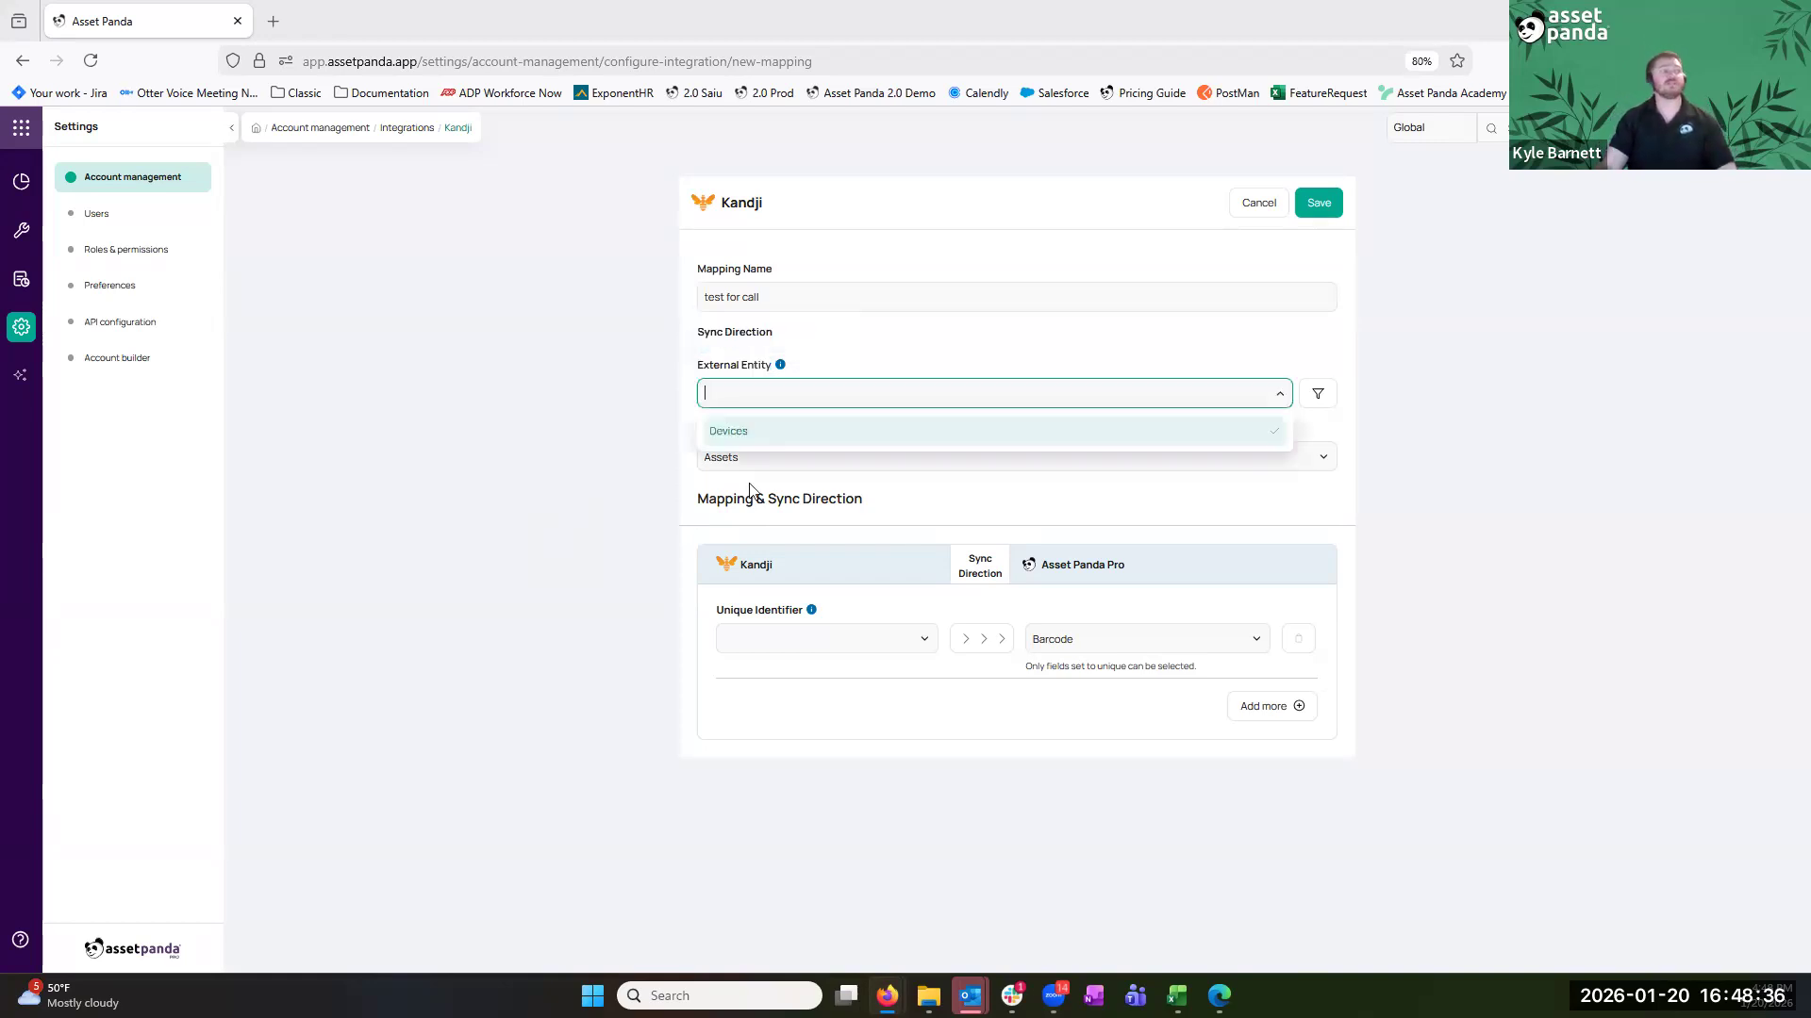
pyautogui.click(822, 440)
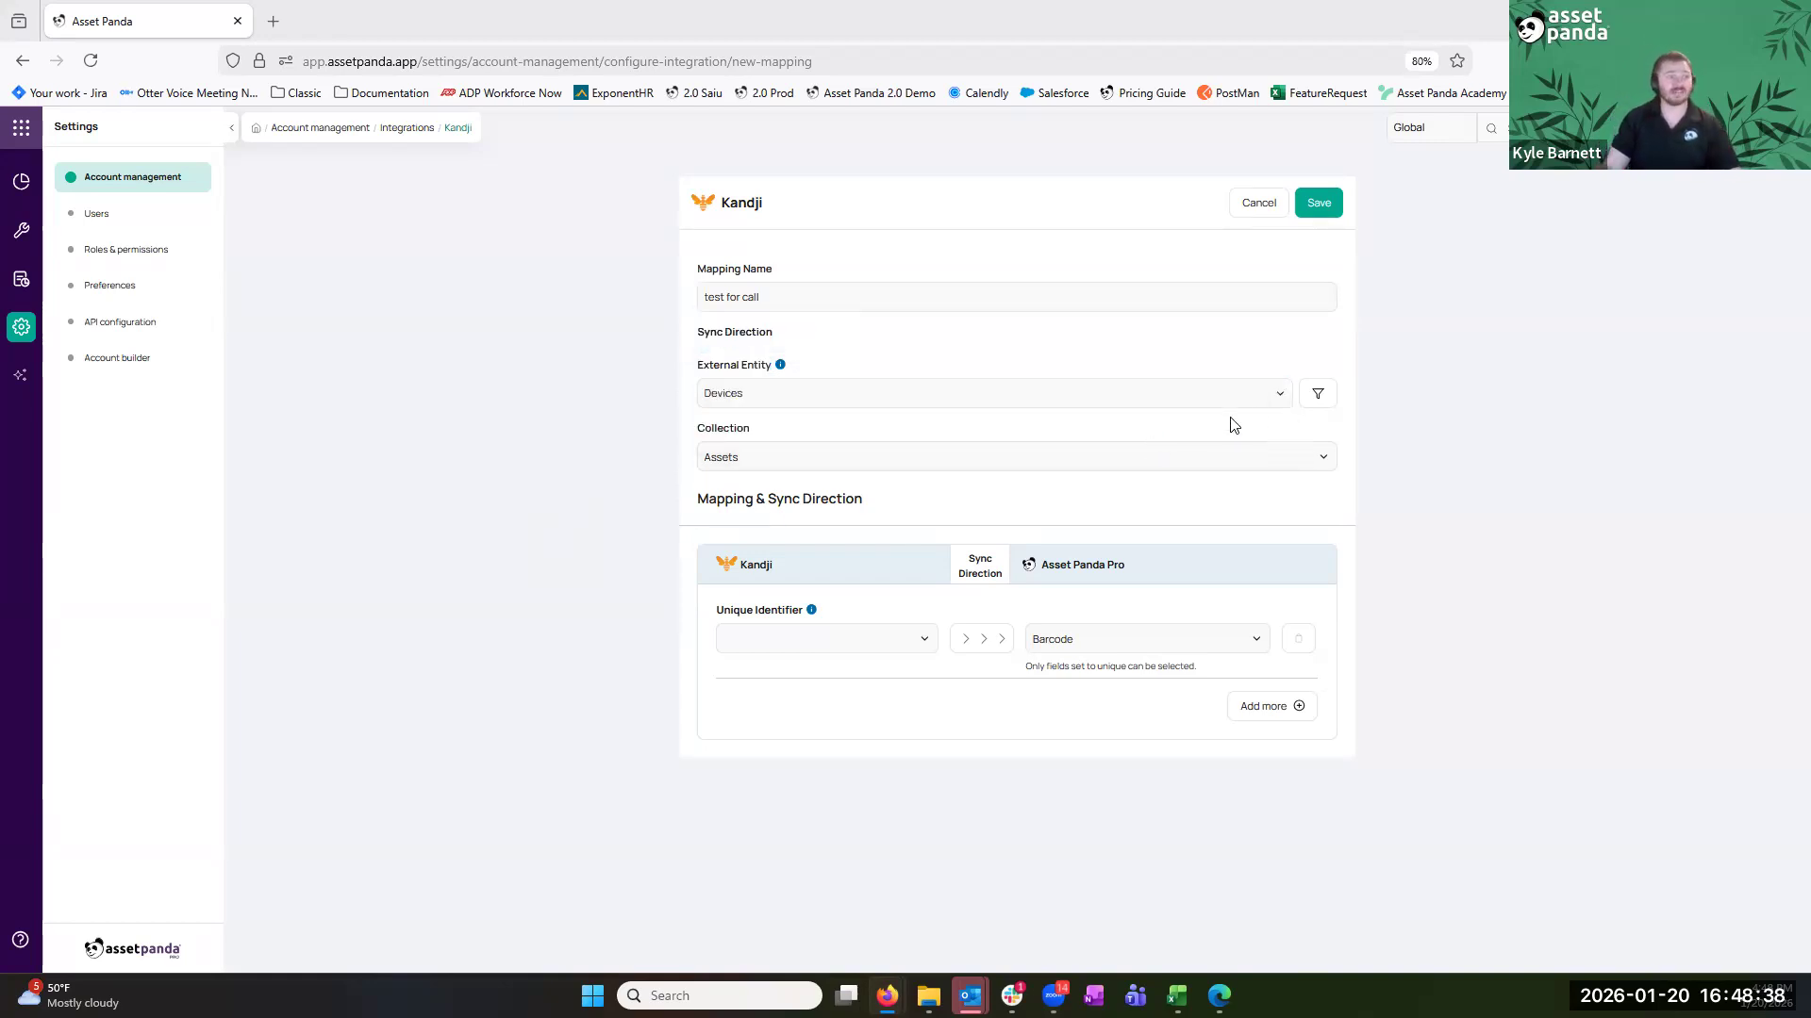
pyautogui.click(1317, 393)
pyautogui.click(673, 585)
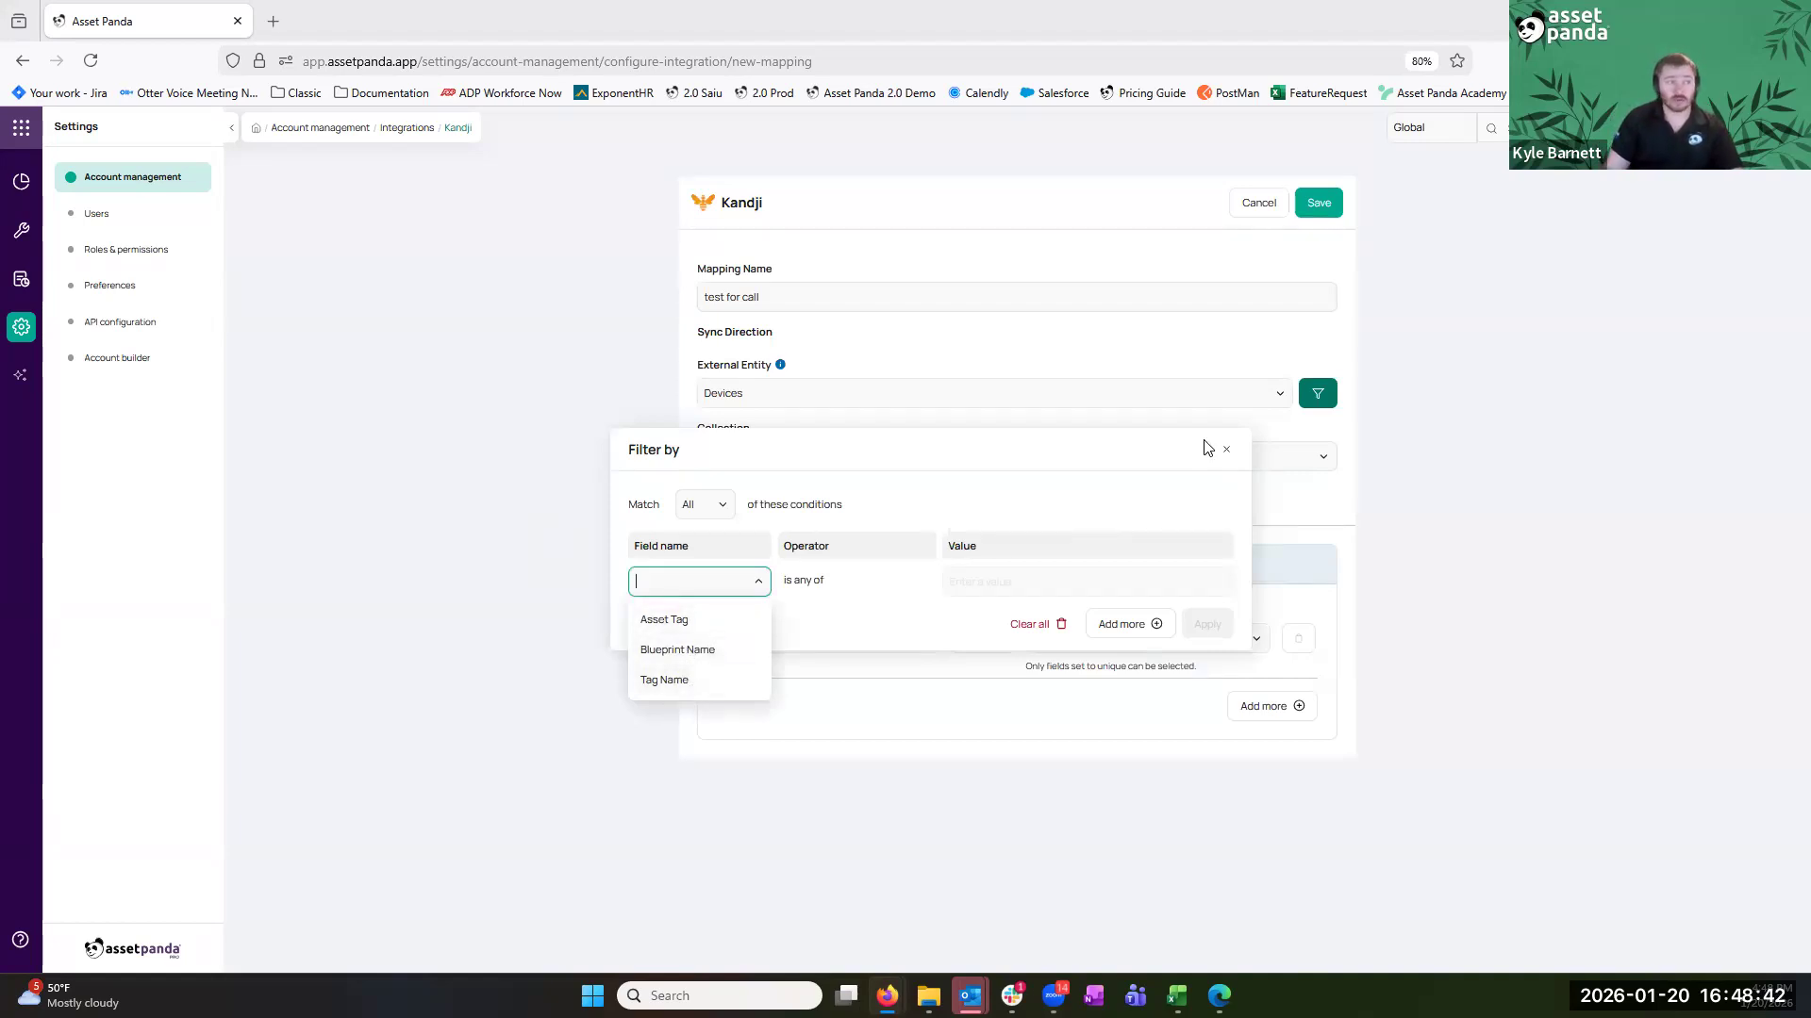
pyautogui.click(1226, 449)
pyautogui.moveTo(693, 434); pyautogui.dragTo(783, 445)
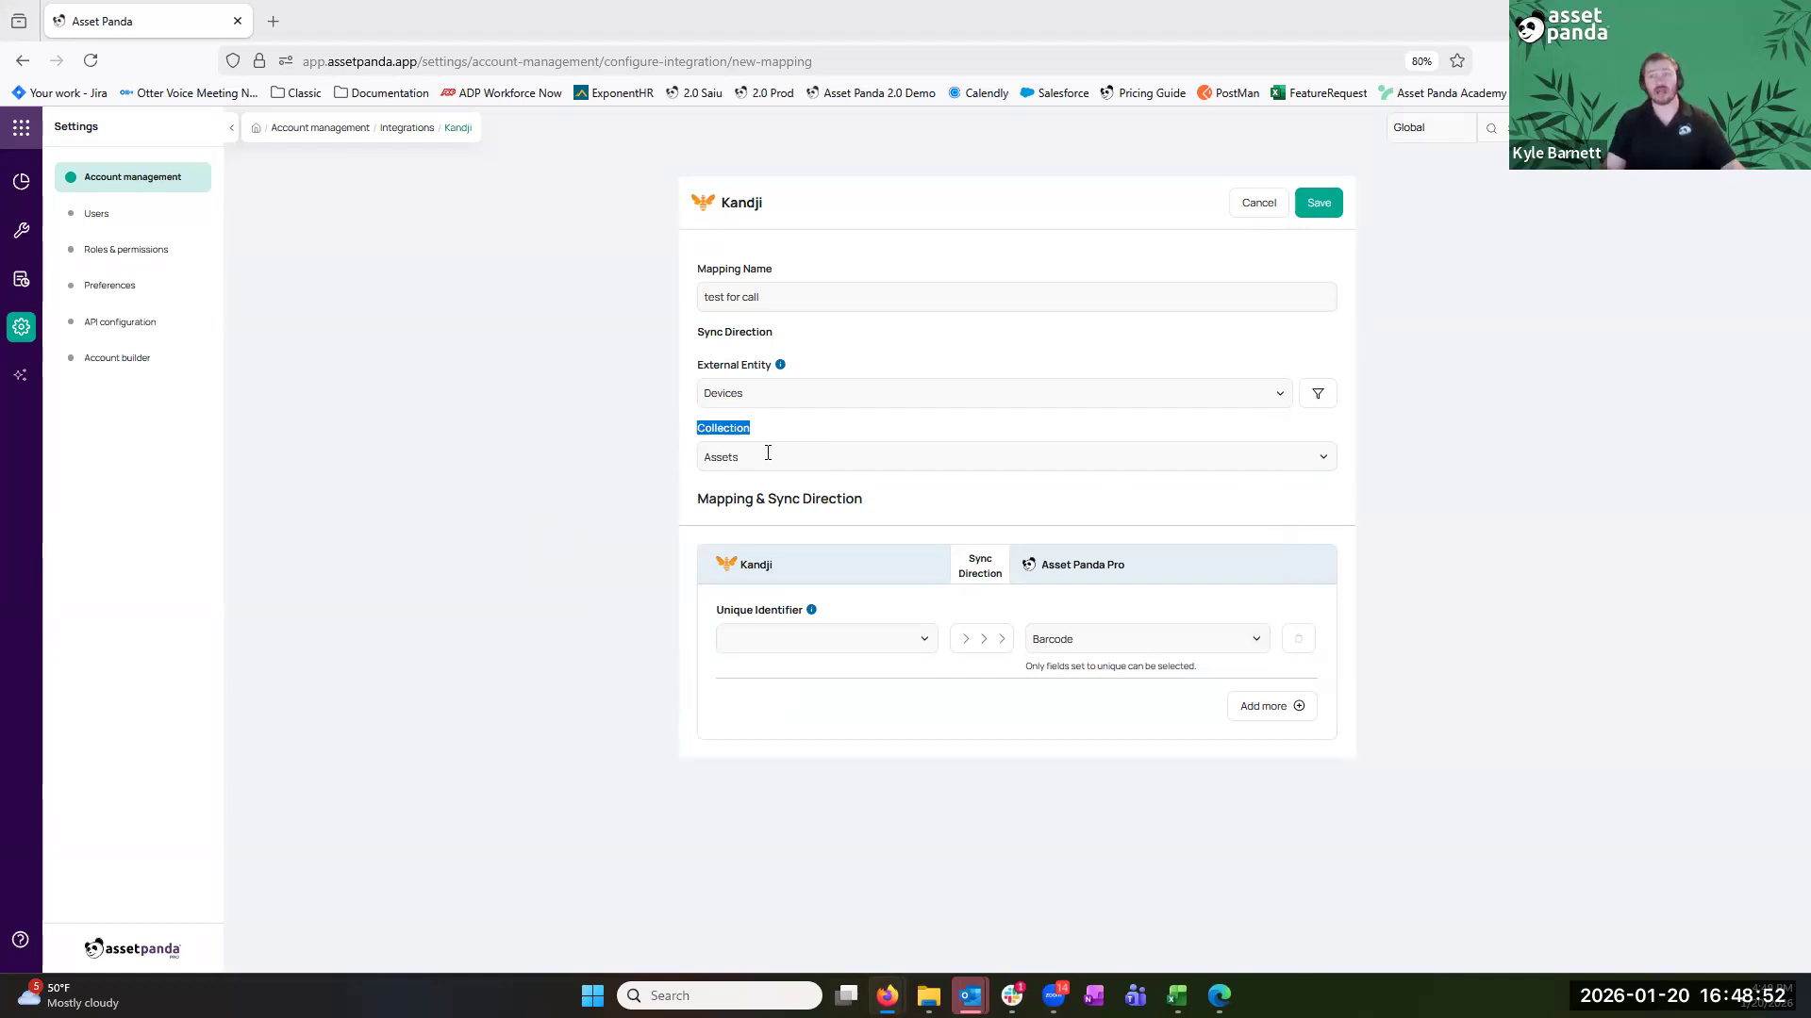
# Match records on Kandji Device ID to Asset Panda Integration ID
pyautogui.click(766, 639)
pyautogui.click(801, 691)
pyautogui.click(1070, 641)
pyautogui.click(1160, 744)
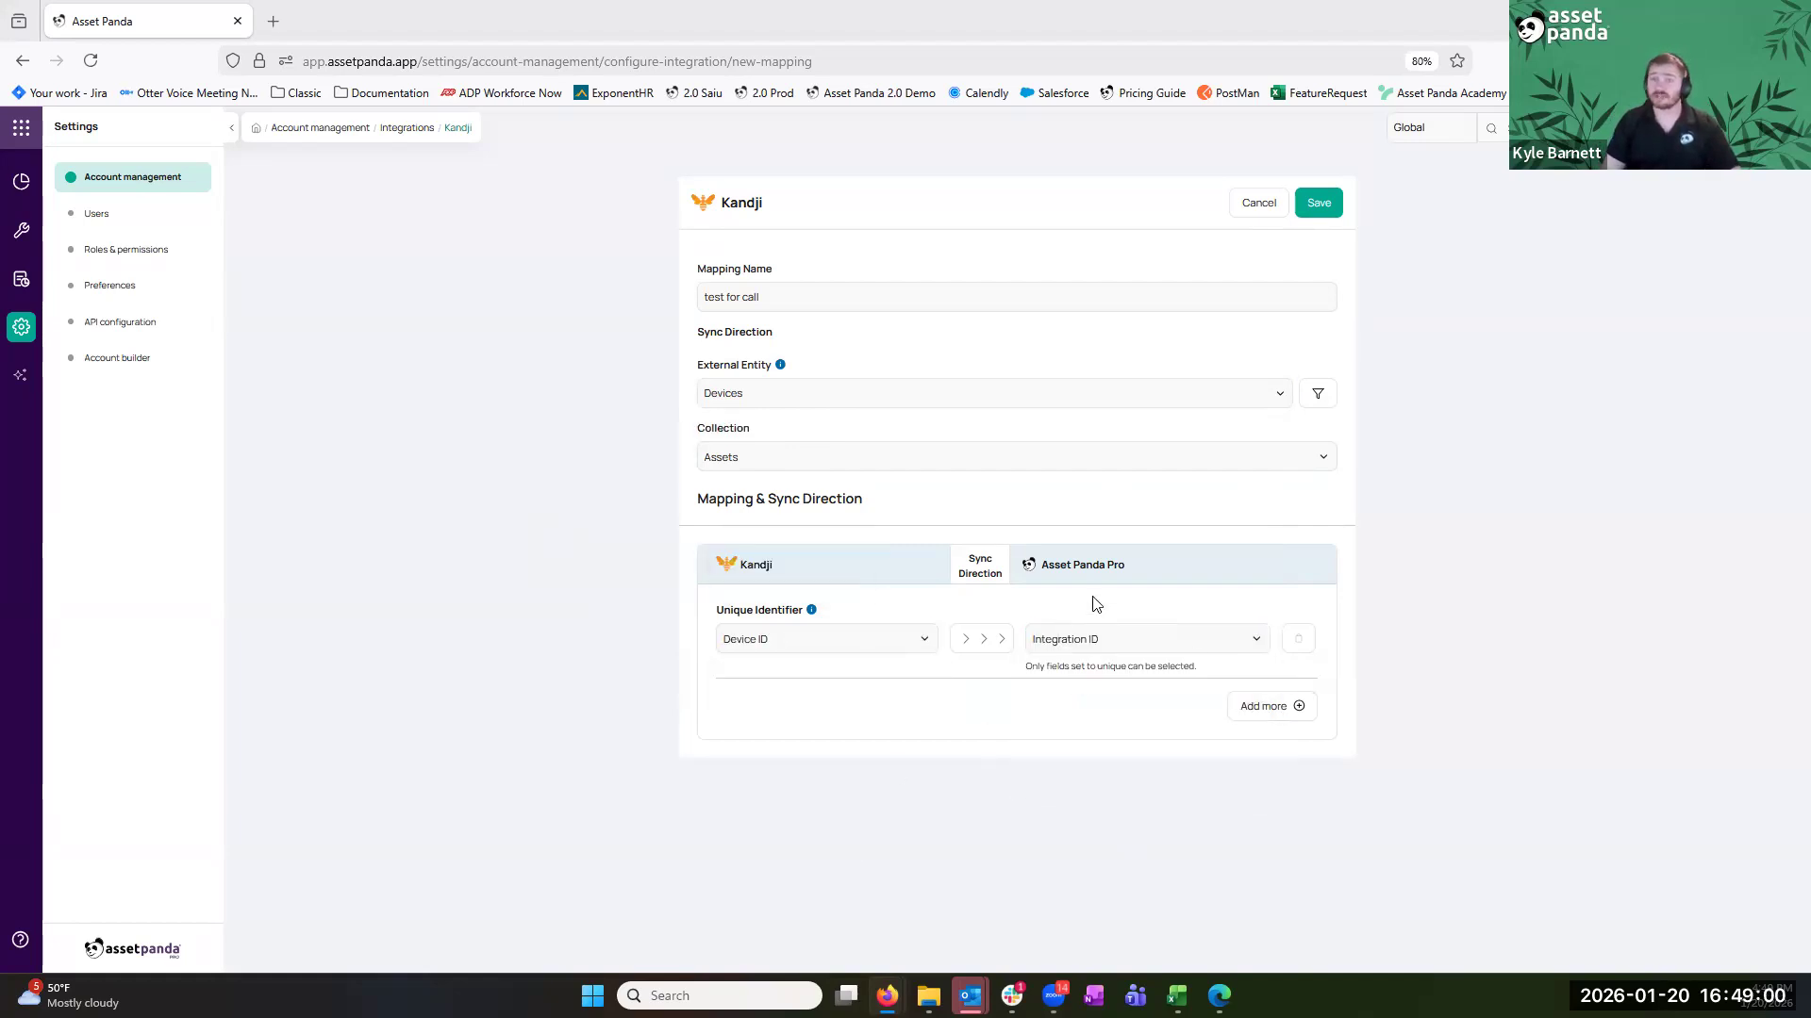
# Add six more field mapping rows
pyautogui.click(1273, 719)
pyautogui.click(1273, 750)
pyautogui.click(1278, 799)
pyautogui.click(1266, 853)
pyautogui.click(1271, 901)
pyautogui.click(1275, 947)
pyautogui.scroll(-1, 1271, 834)
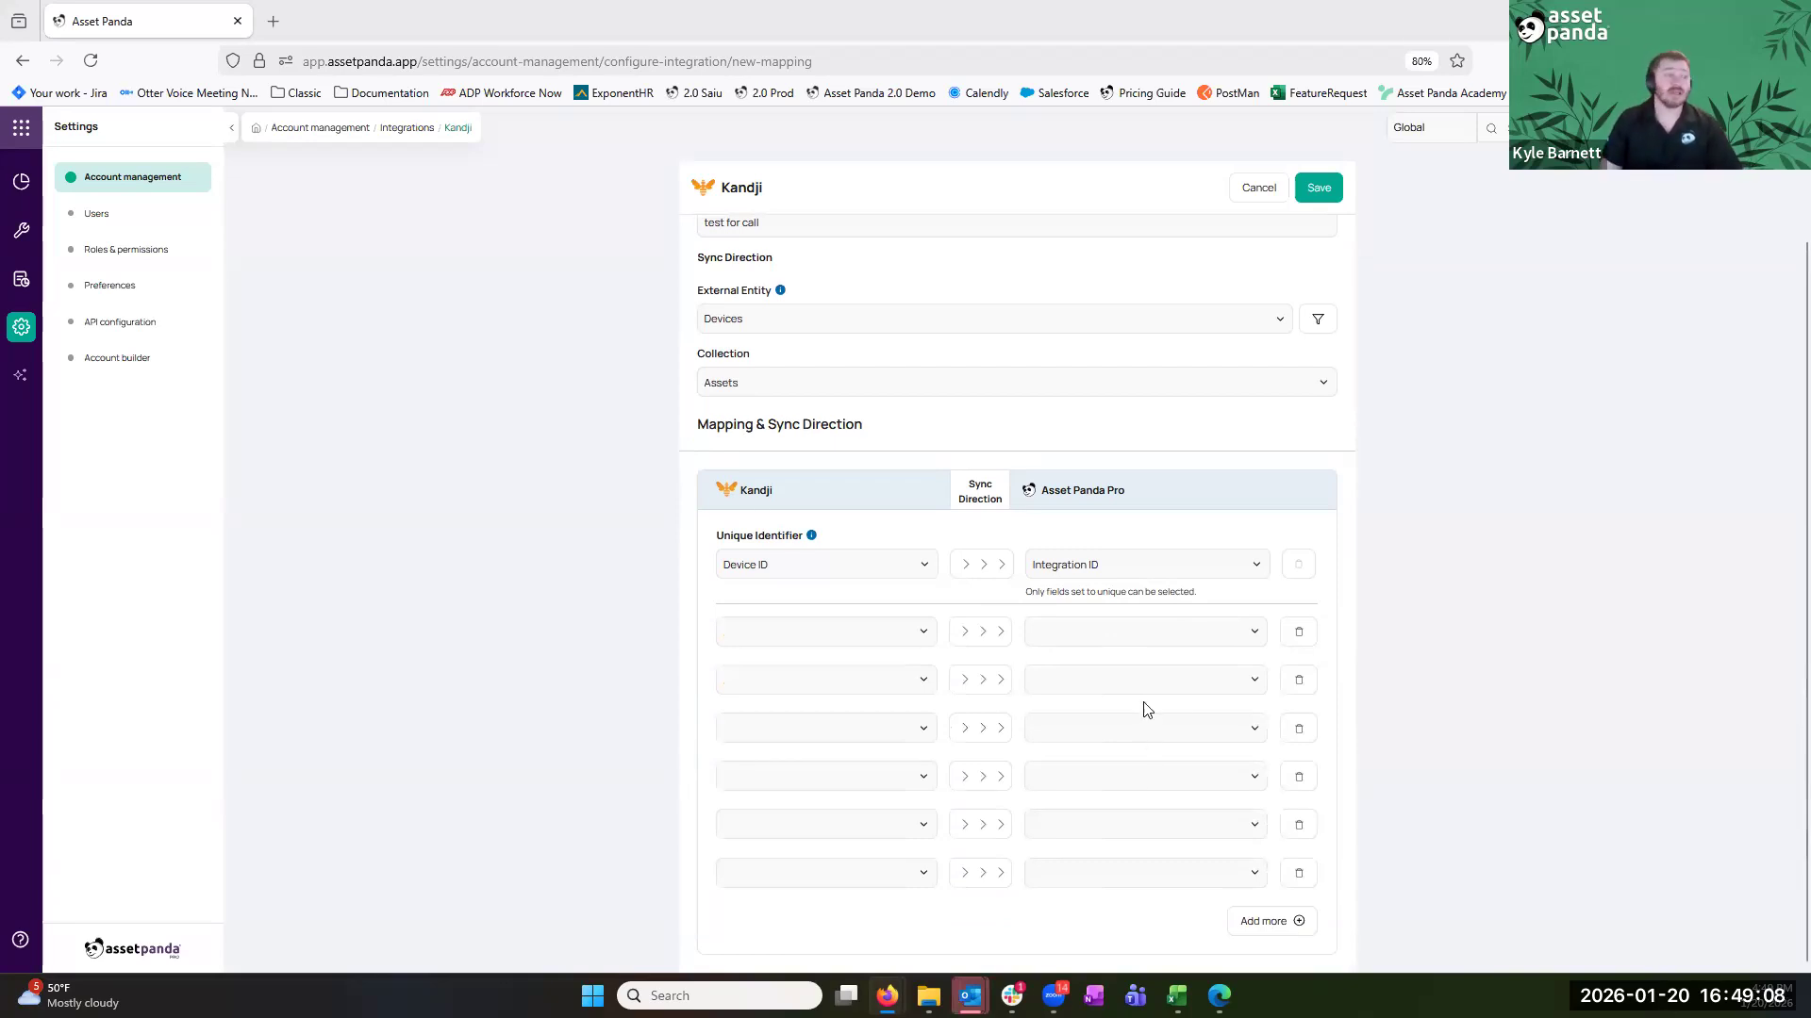
# Set the first three new Kandji fields to Model, OS Version and Platform
pyautogui.click(856, 633)
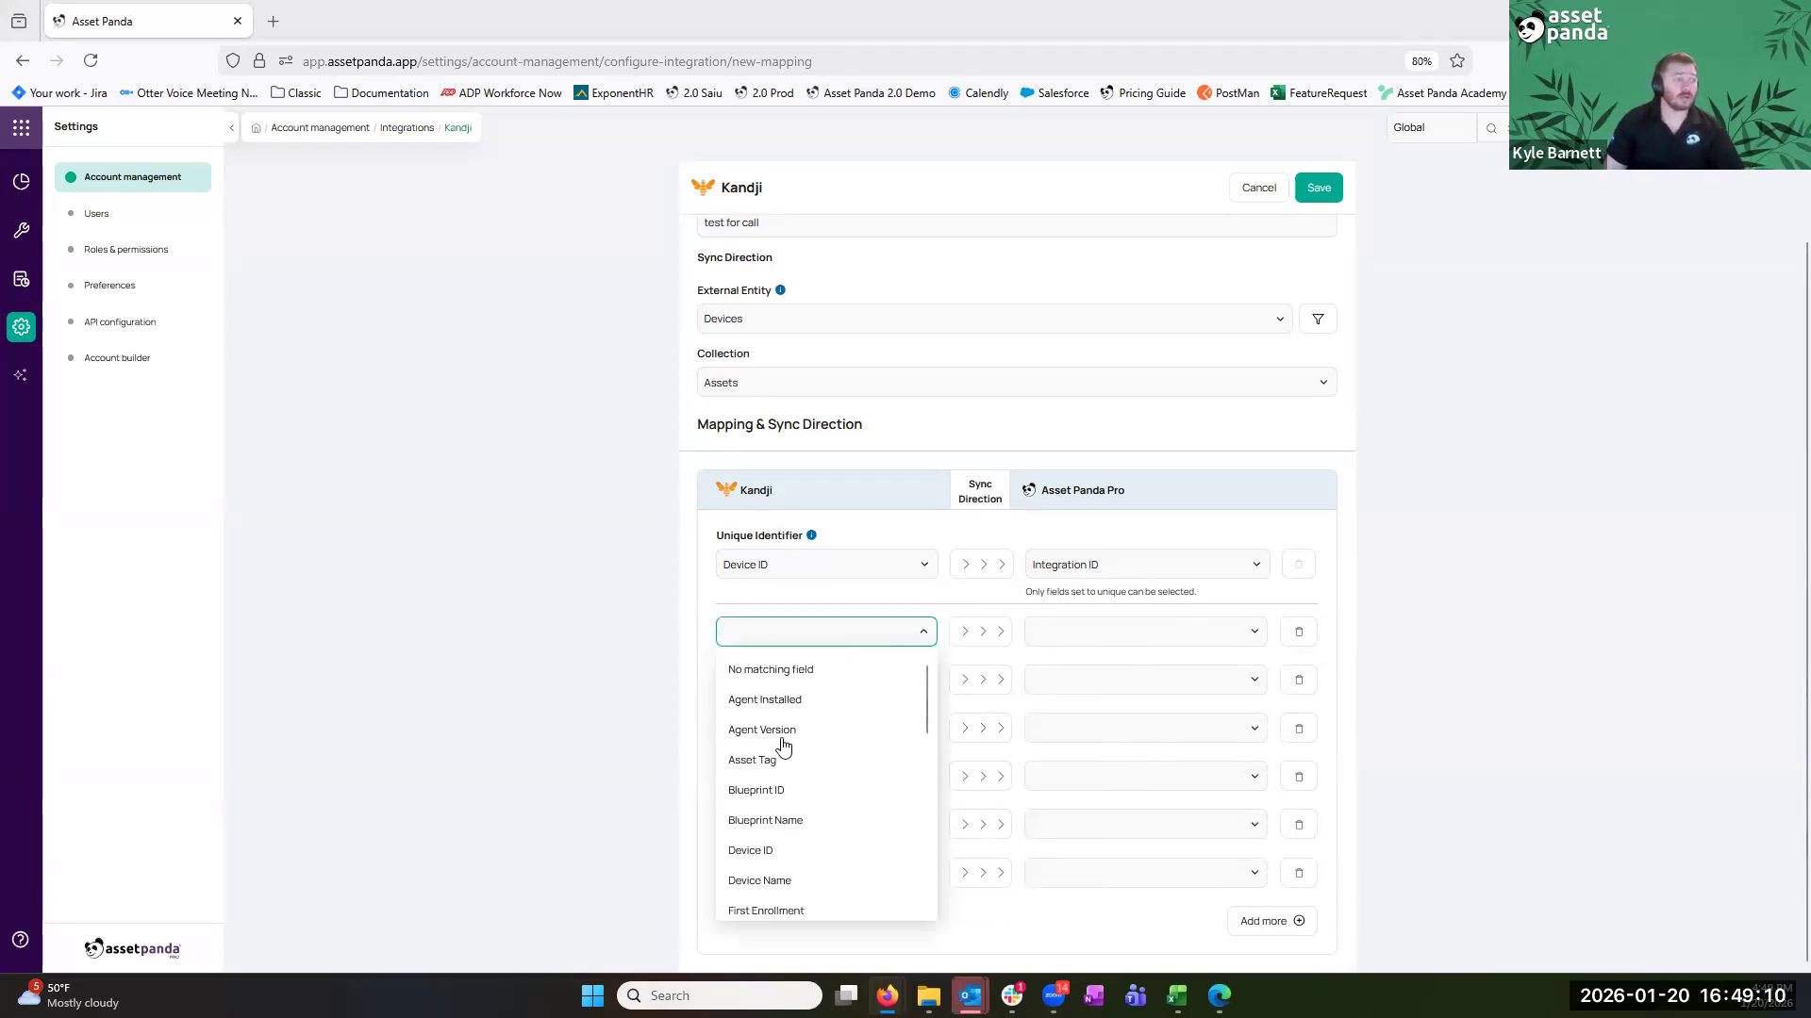
pyautogui.scroll(-1, 782, 747)
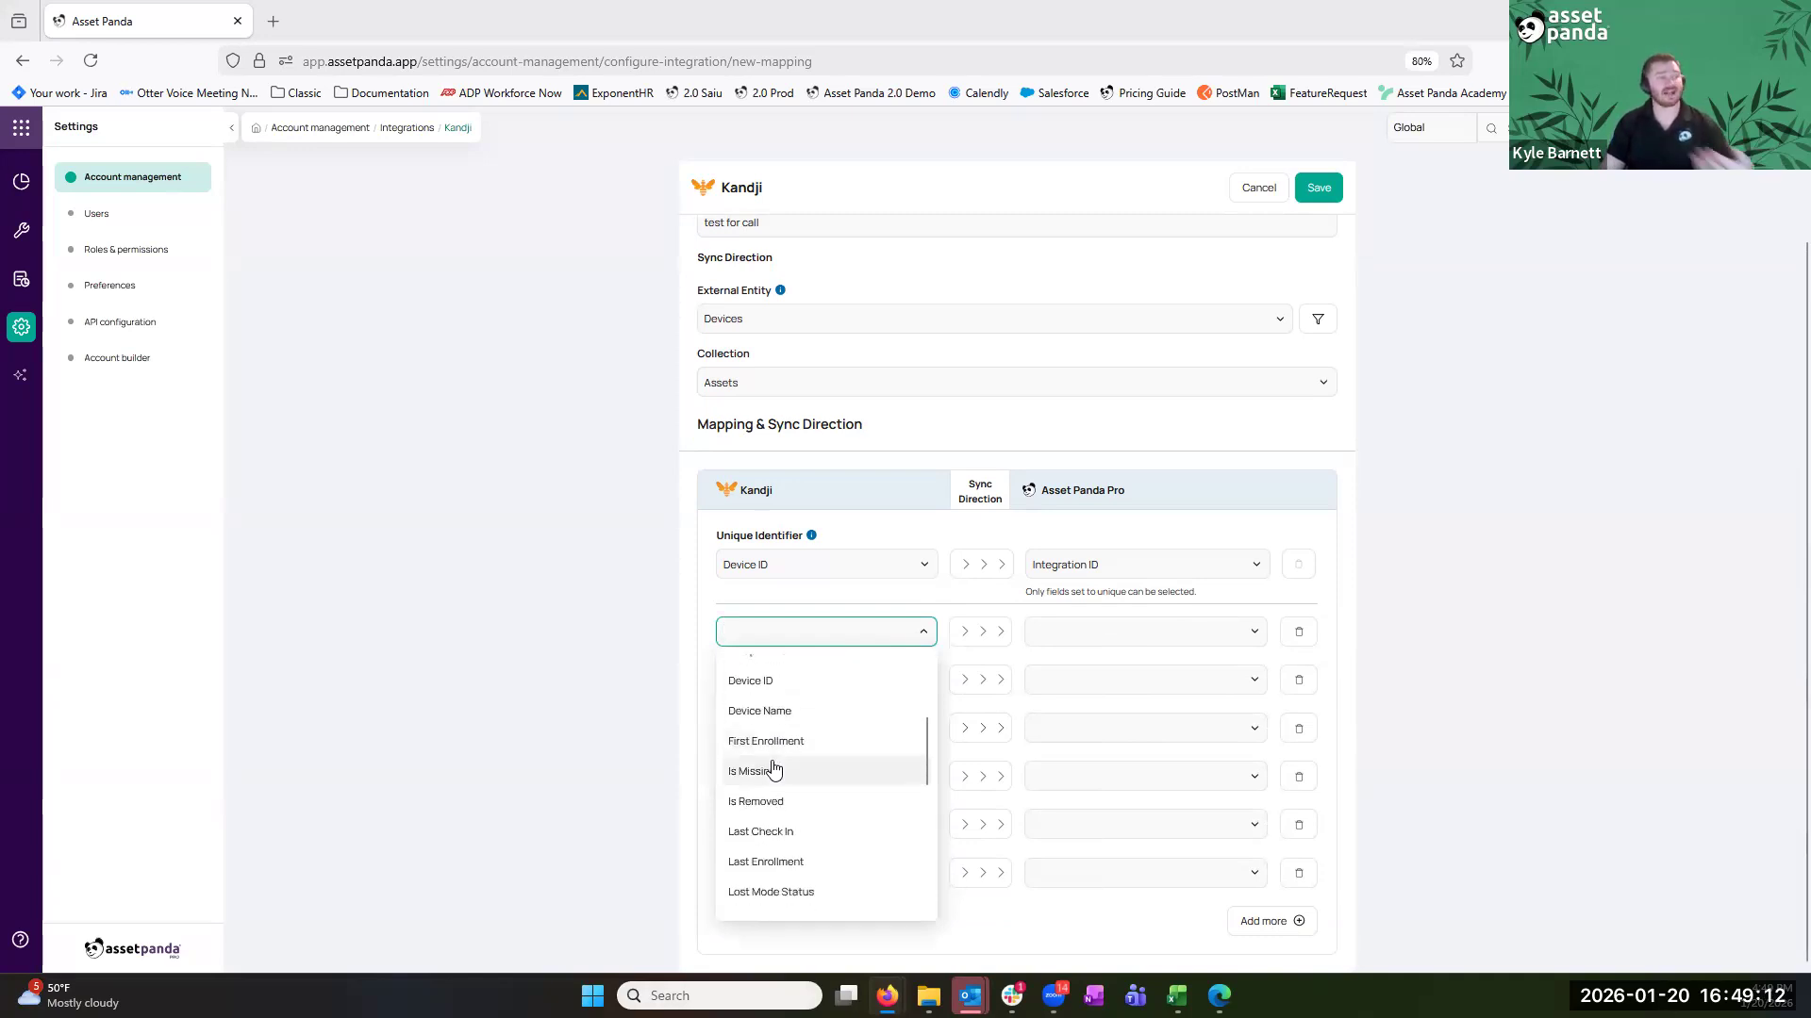
pyautogui.scroll(-4, 774, 769)
pyautogui.click(796, 695)
pyautogui.click(792, 678)
pyautogui.scroll(-3, 795, 830)
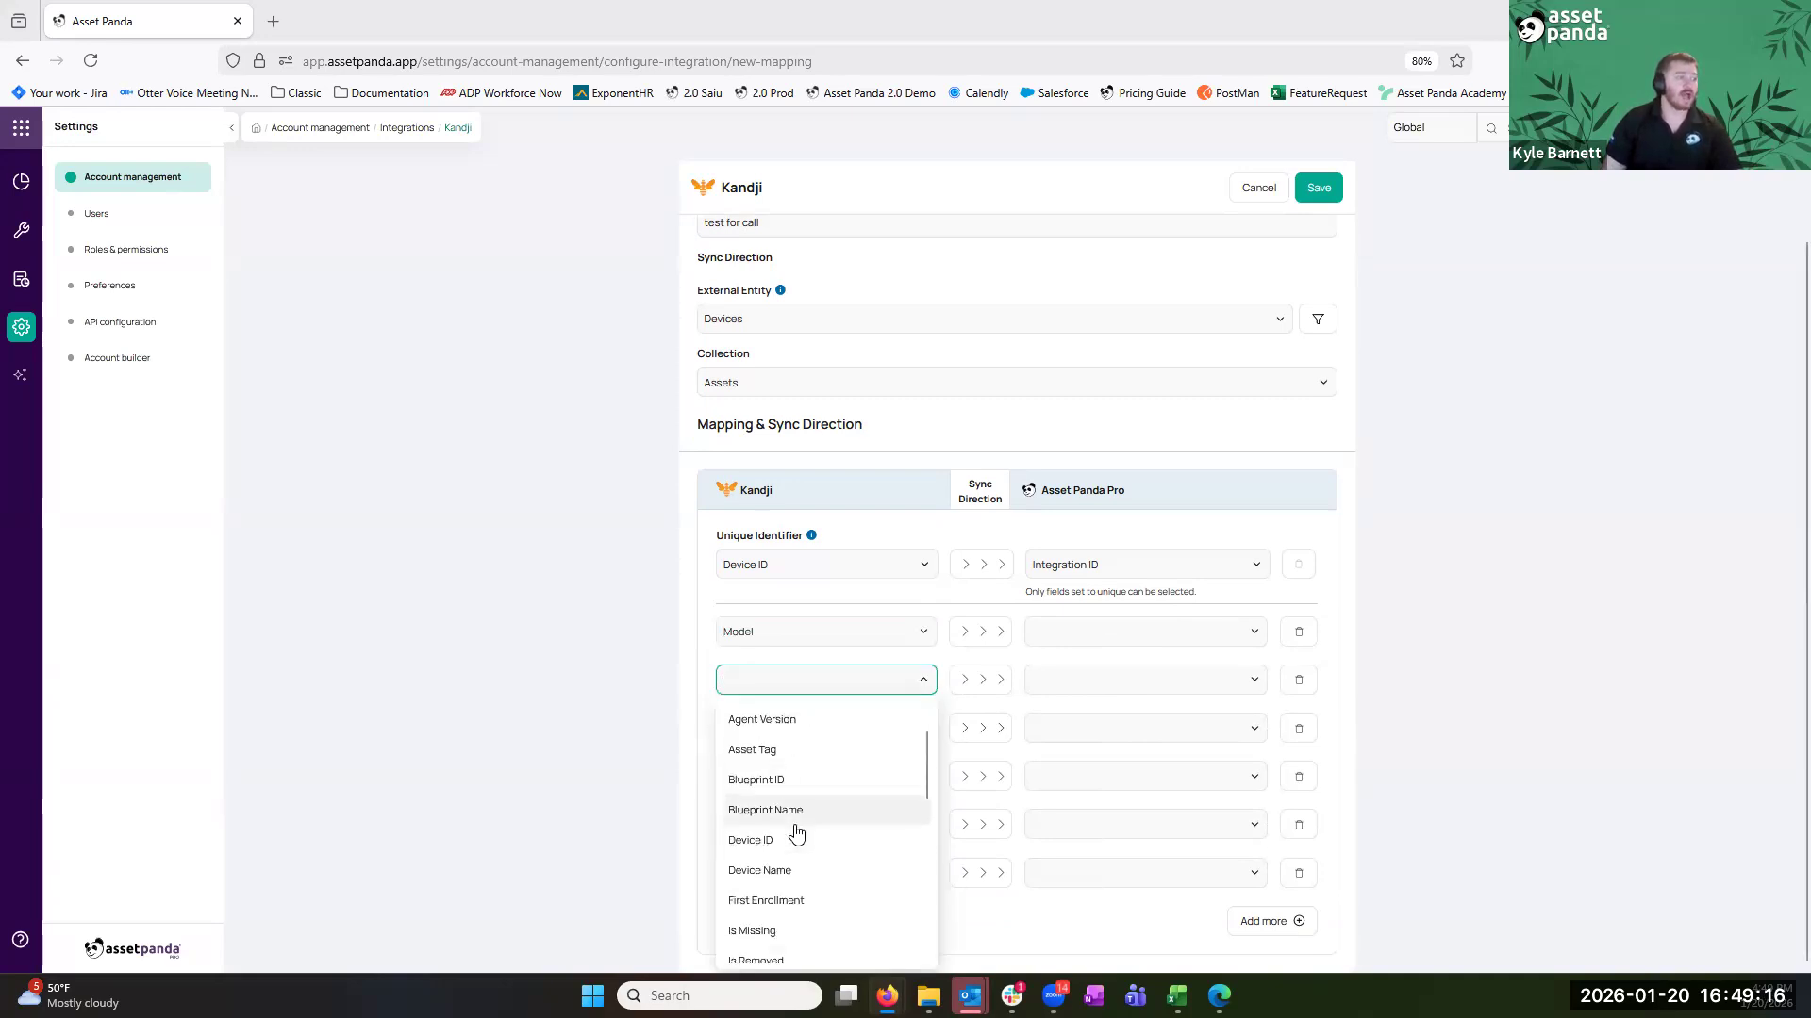
pyautogui.scroll(-5, 796, 830)
pyautogui.click(795, 778)
pyautogui.click(815, 742)
pyautogui.scroll(-3, 813, 603)
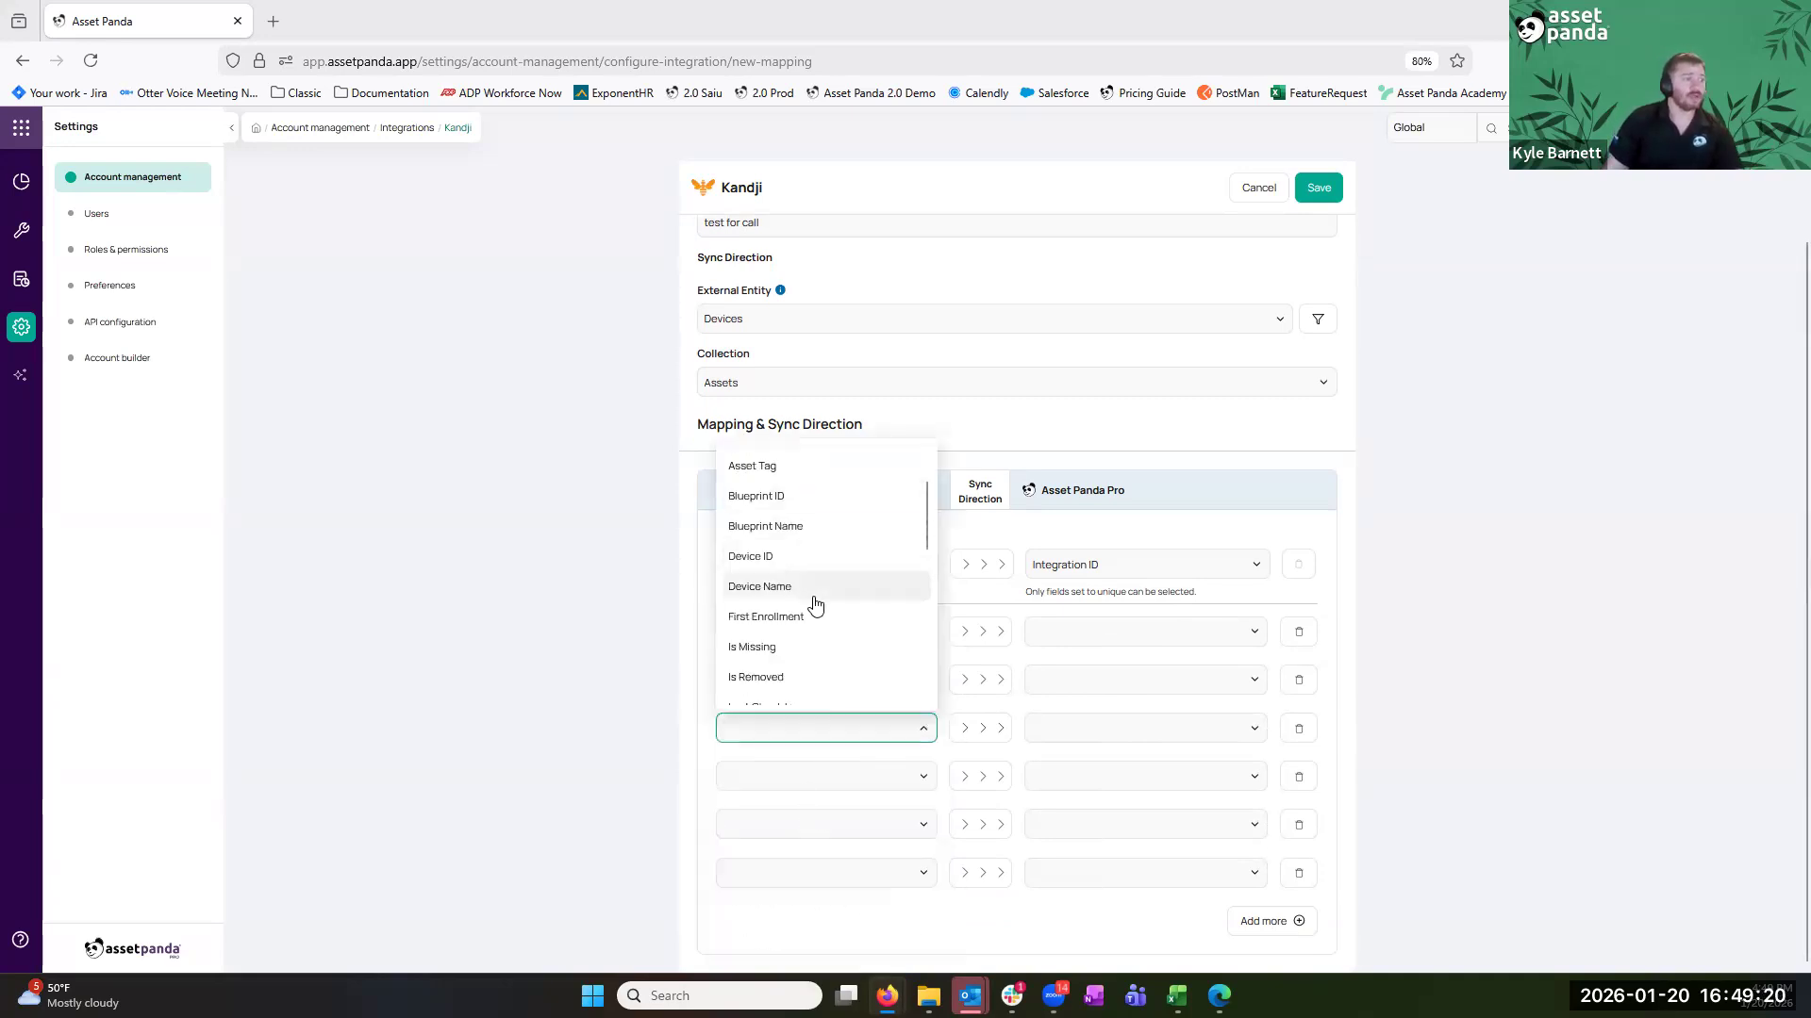
pyautogui.scroll(-2, 815, 607)
pyautogui.click(817, 636)
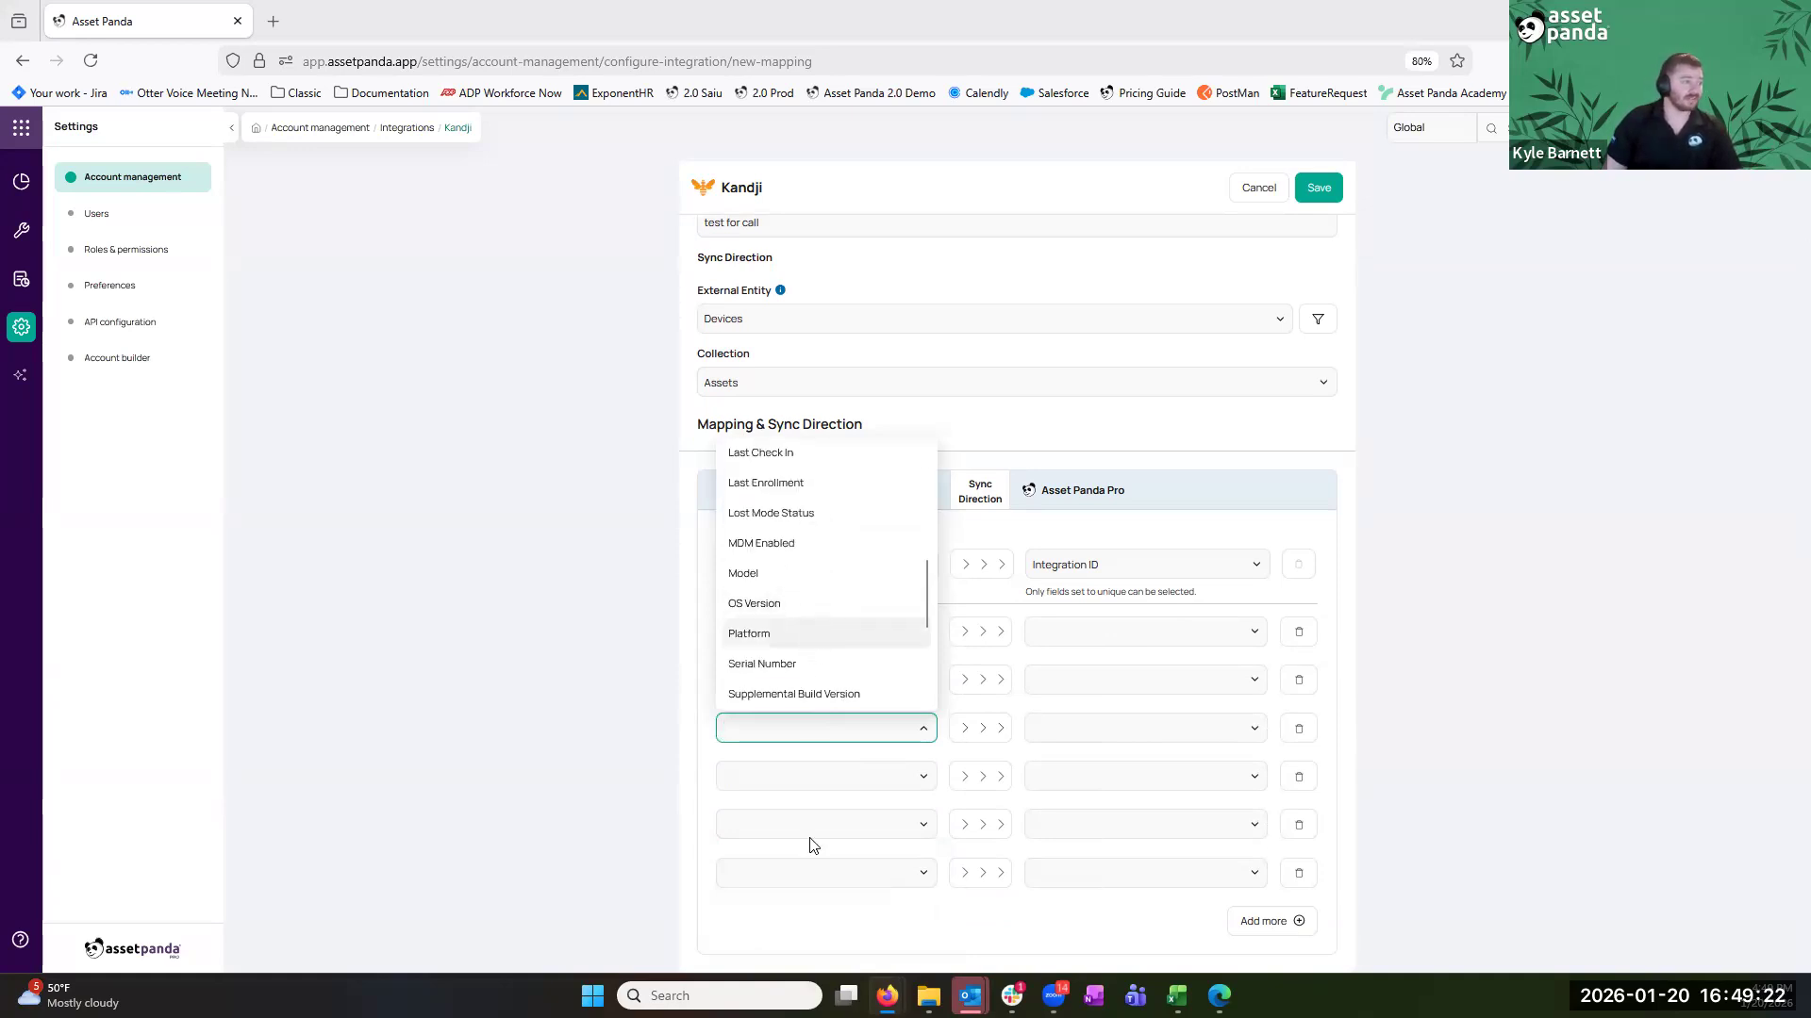
# Set the remaining Kandji fields to Serial Number, User Email and Device Name
pyautogui.click(821, 769)
pyautogui.write('ser')
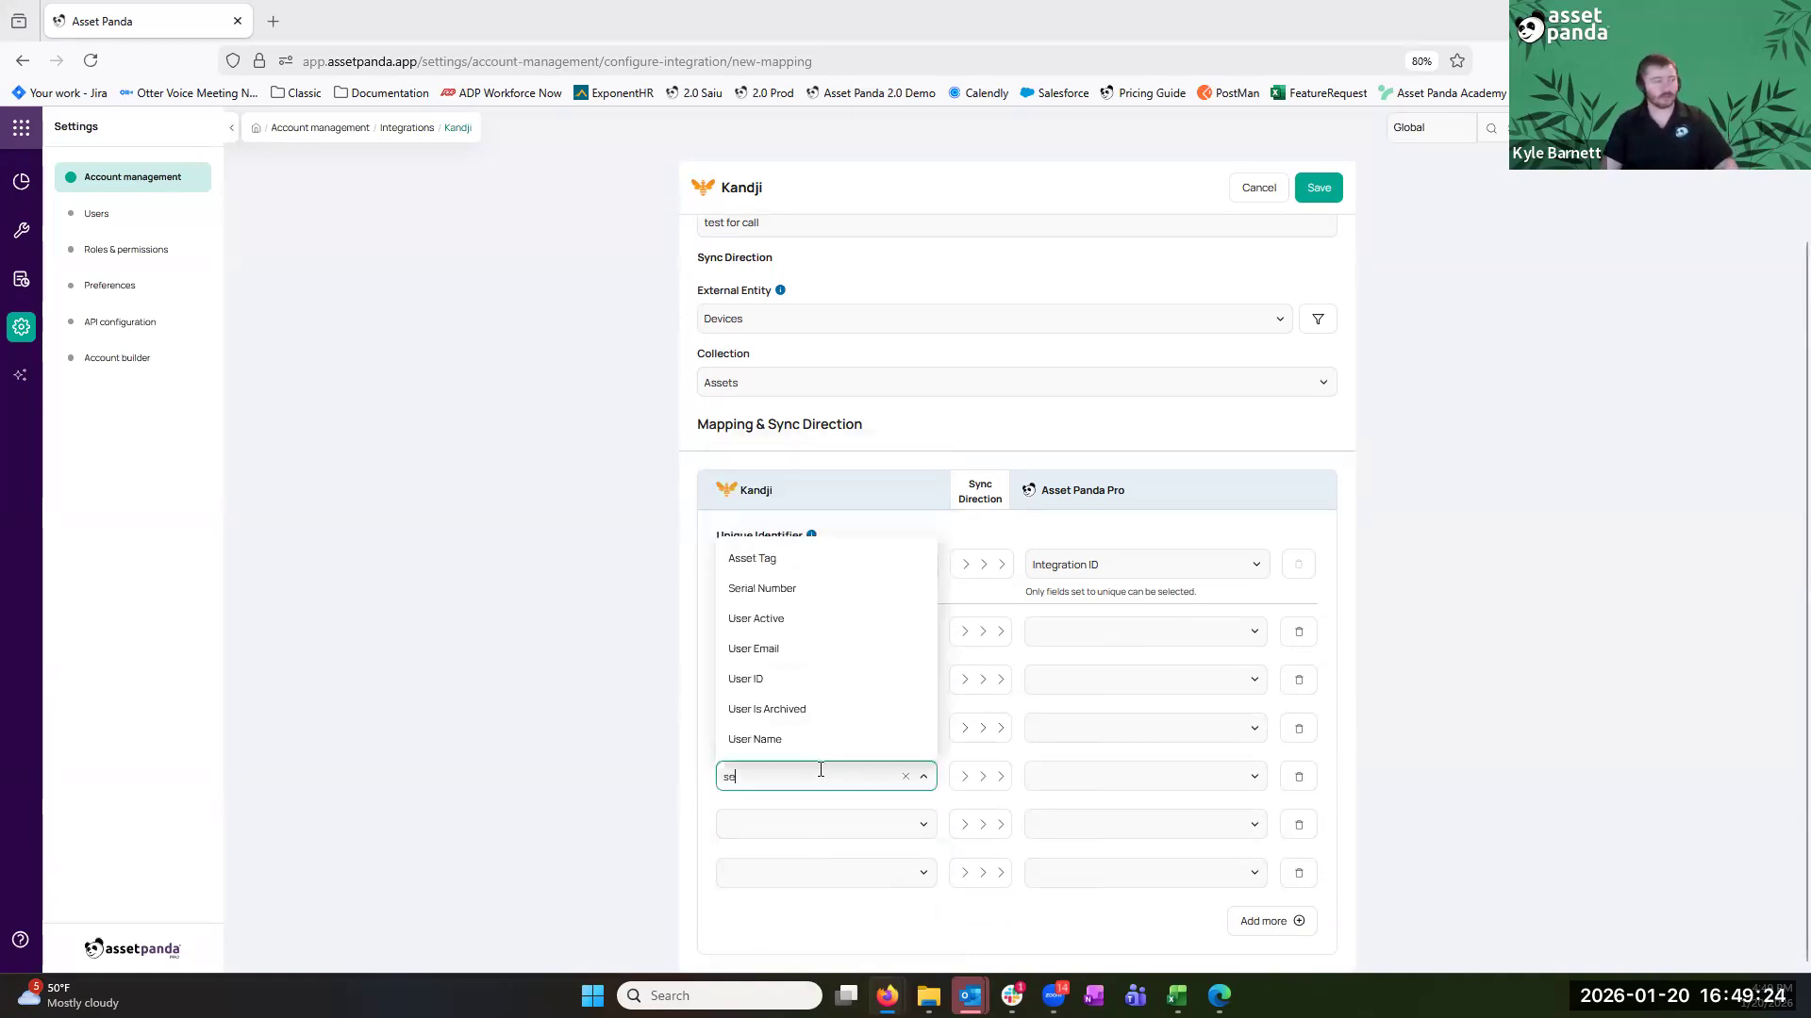
pyautogui.click(817, 589)
pyautogui.click(783, 817)
pyautogui.write('user')
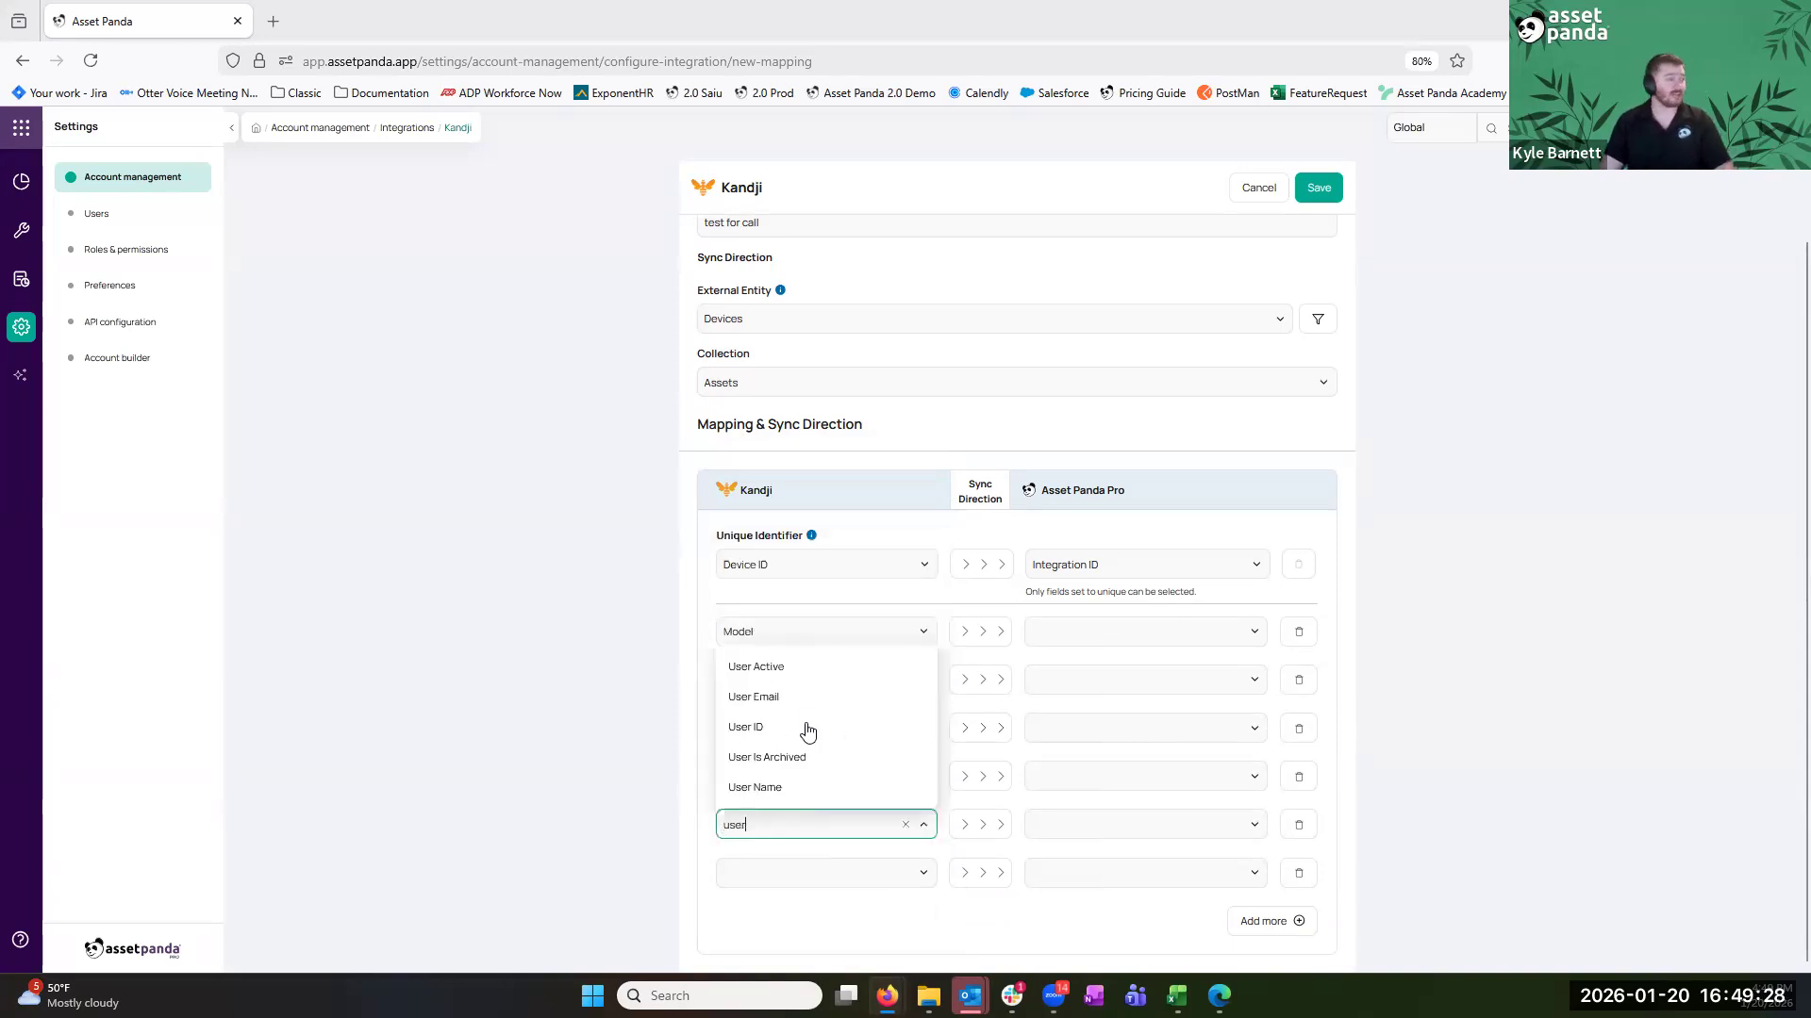
pyautogui.click(808, 695)
pyautogui.click(812, 873)
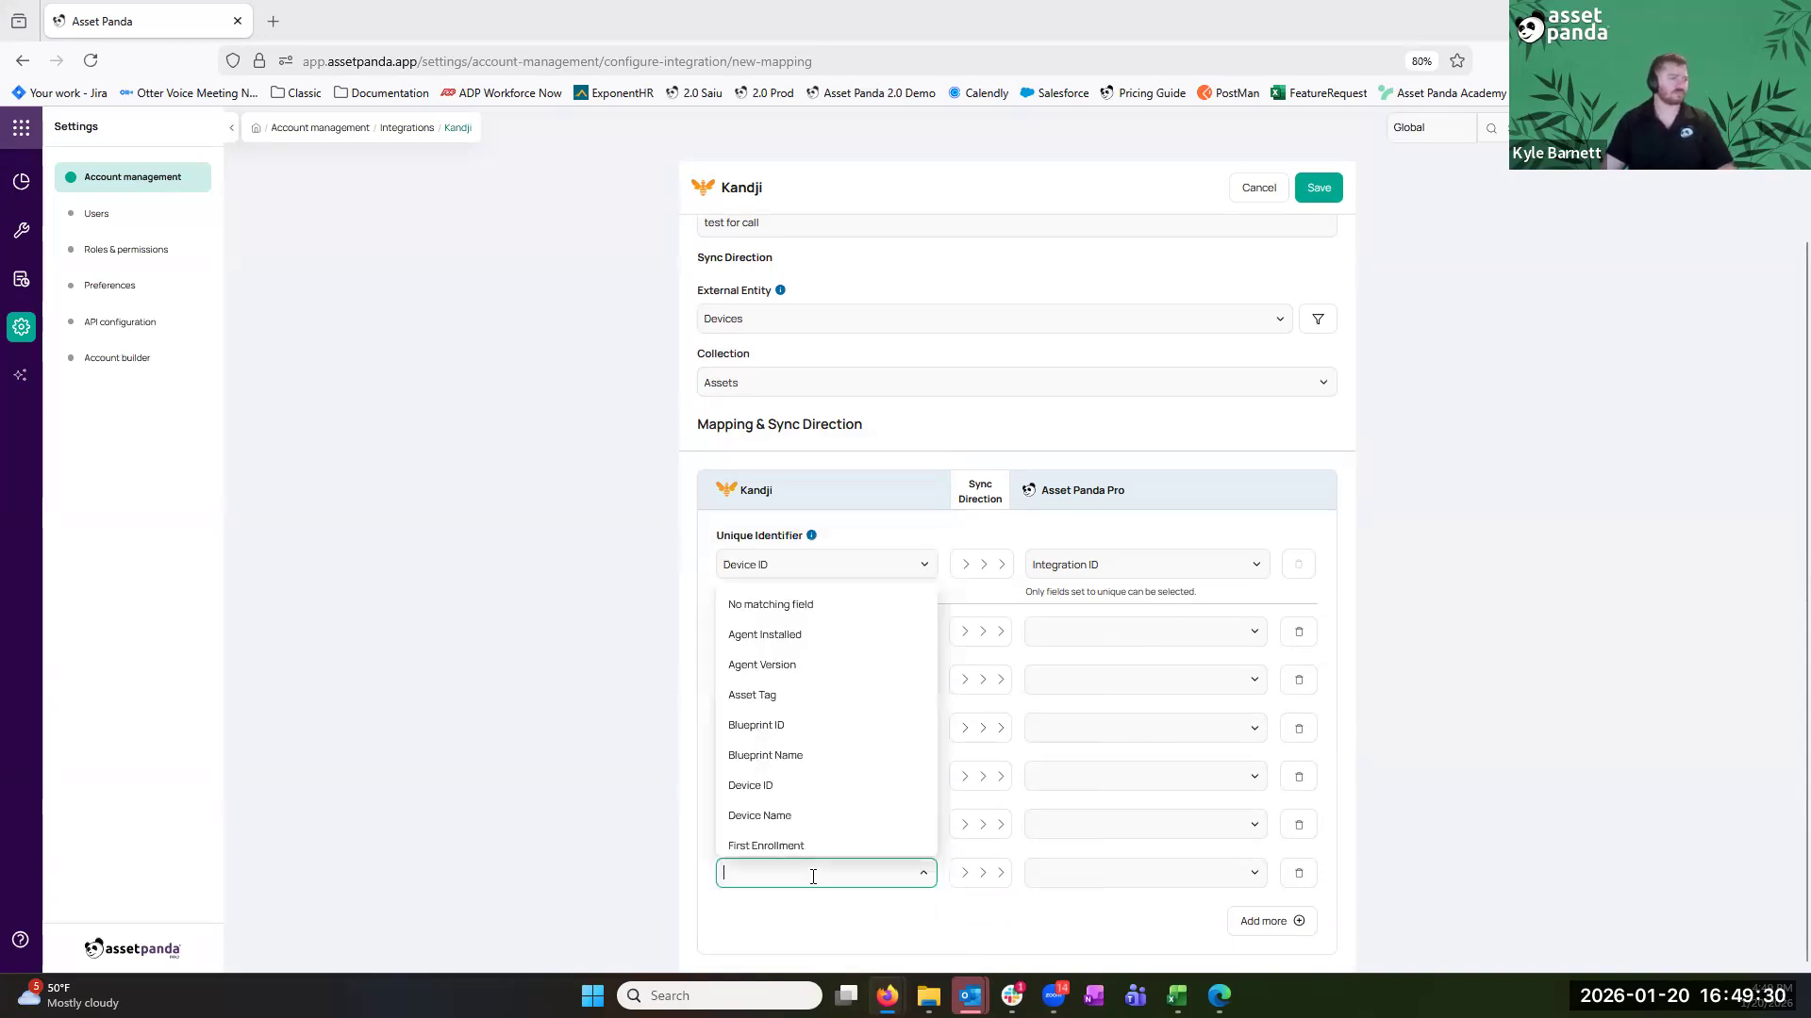
pyautogui.scroll(-2, 821, 767)
pyautogui.click(812, 647)
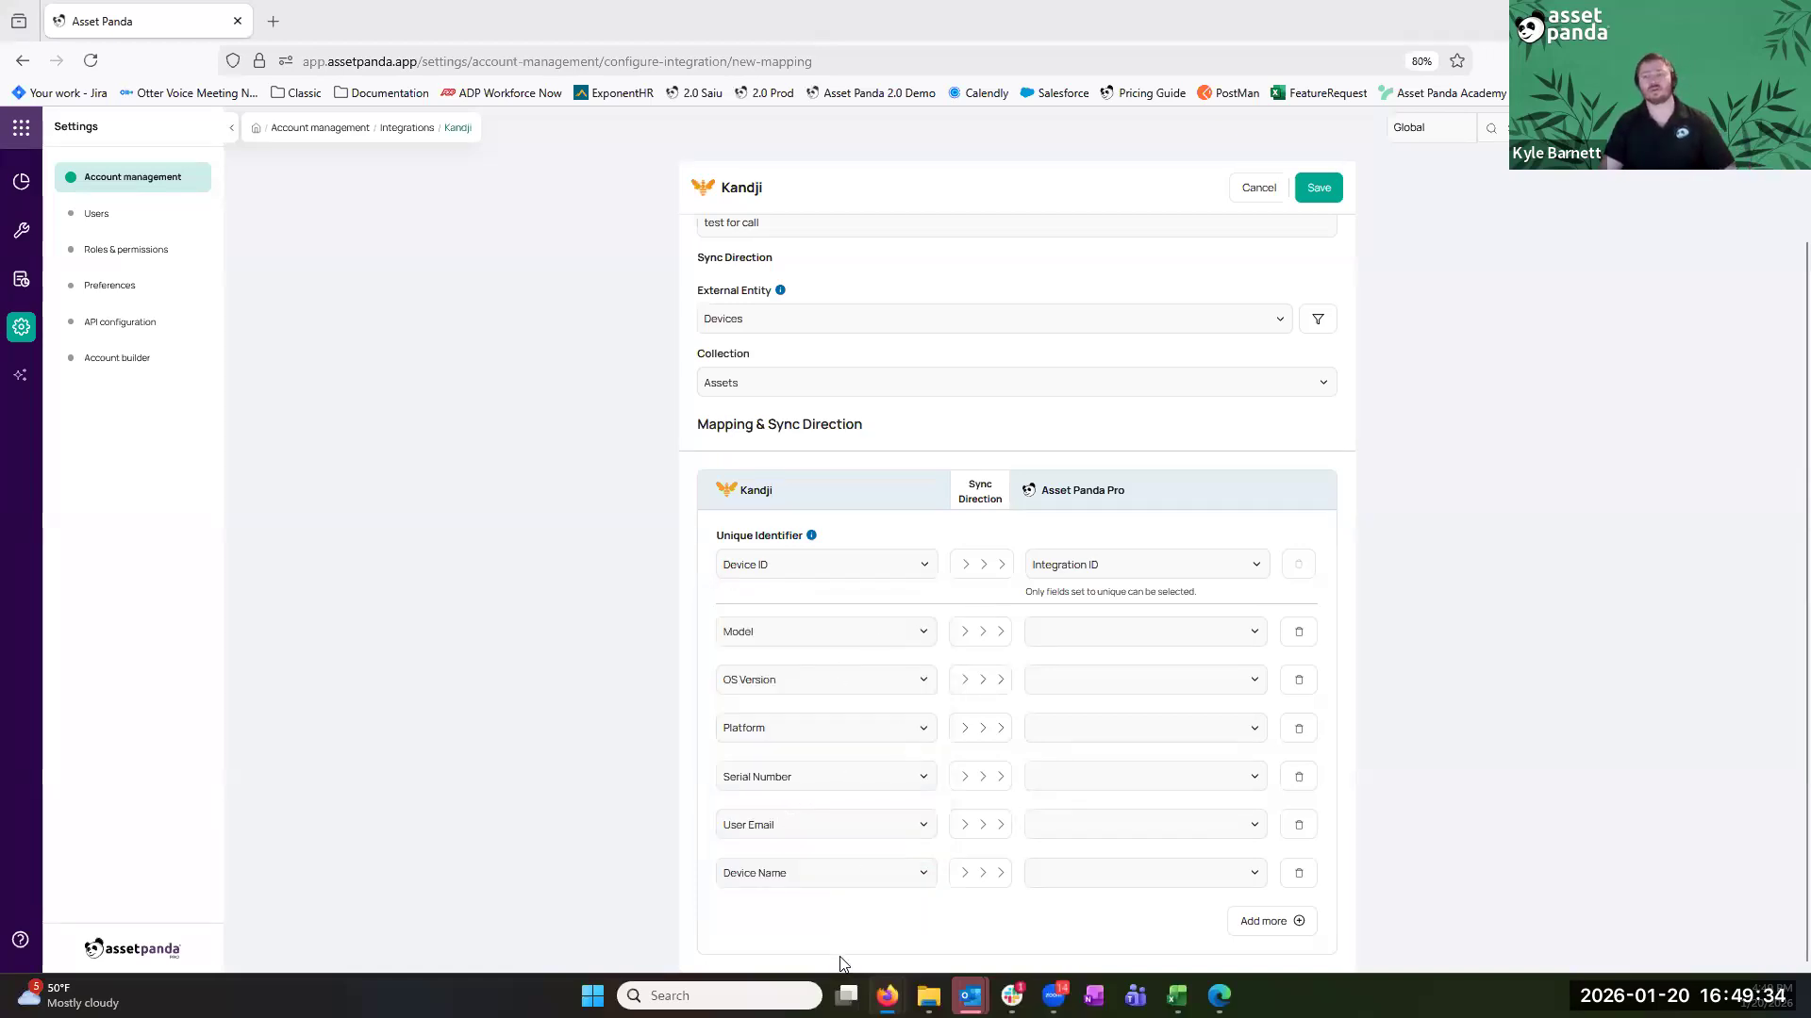
# Map Model, OS Version and Platform to Asset Panda's Model, OS Version and Operating System fields
pyautogui.tripleClick(1068, 506)
pyautogui.click(1107, 632)
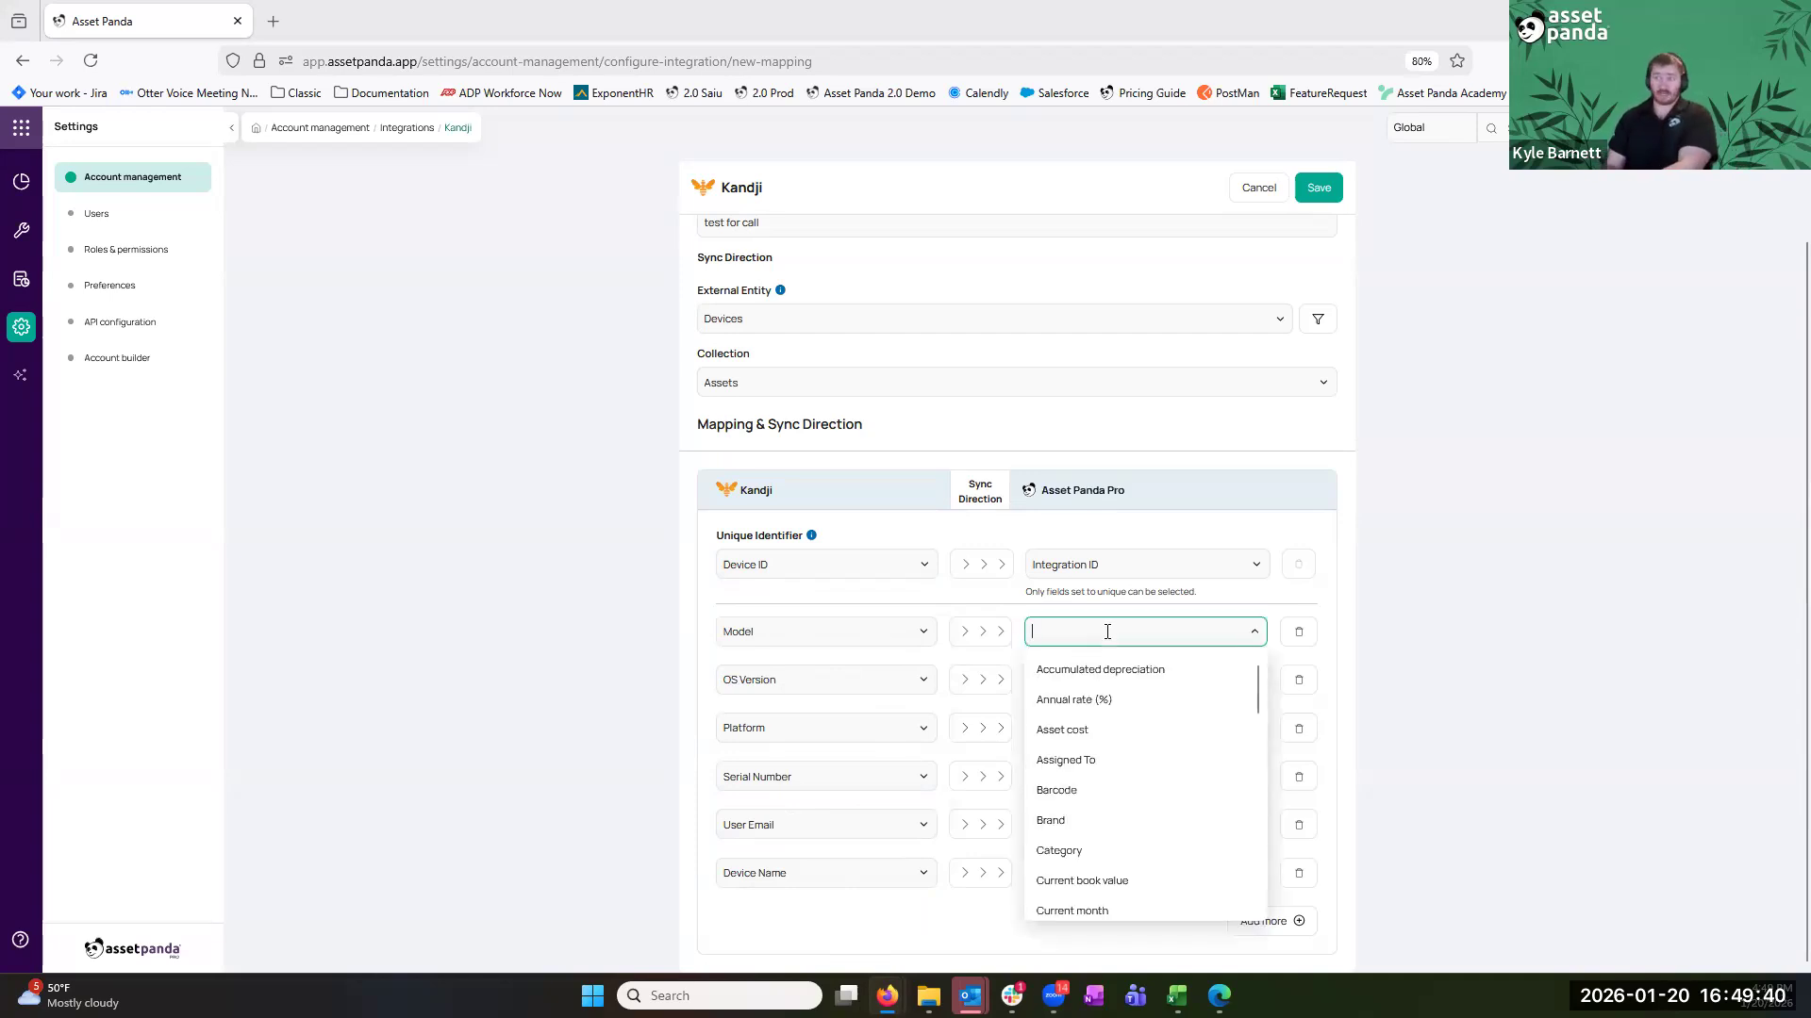
pyautogui.write('model')
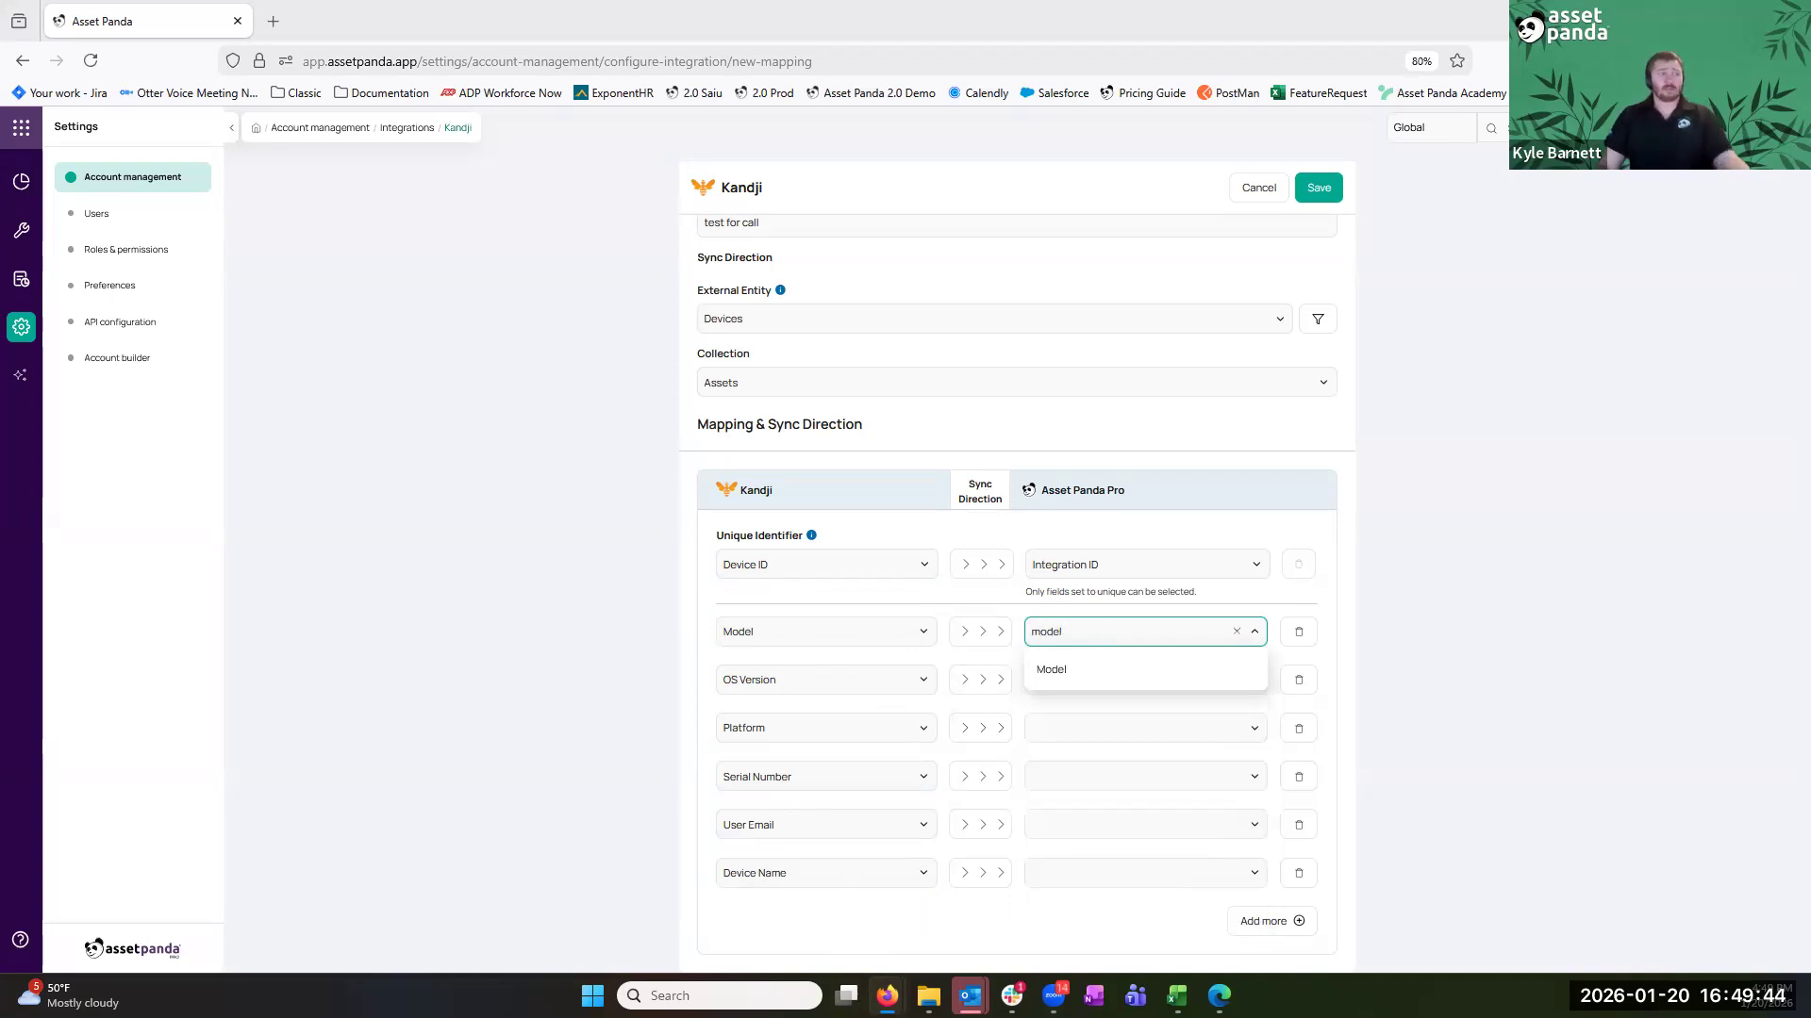
pyautogui.click(1105, 671)
pyautogui.click(1095, 681)
pyautogui.write('os')
pyautogui.click(1130, 747)
pyautogui.click(1126, 737)
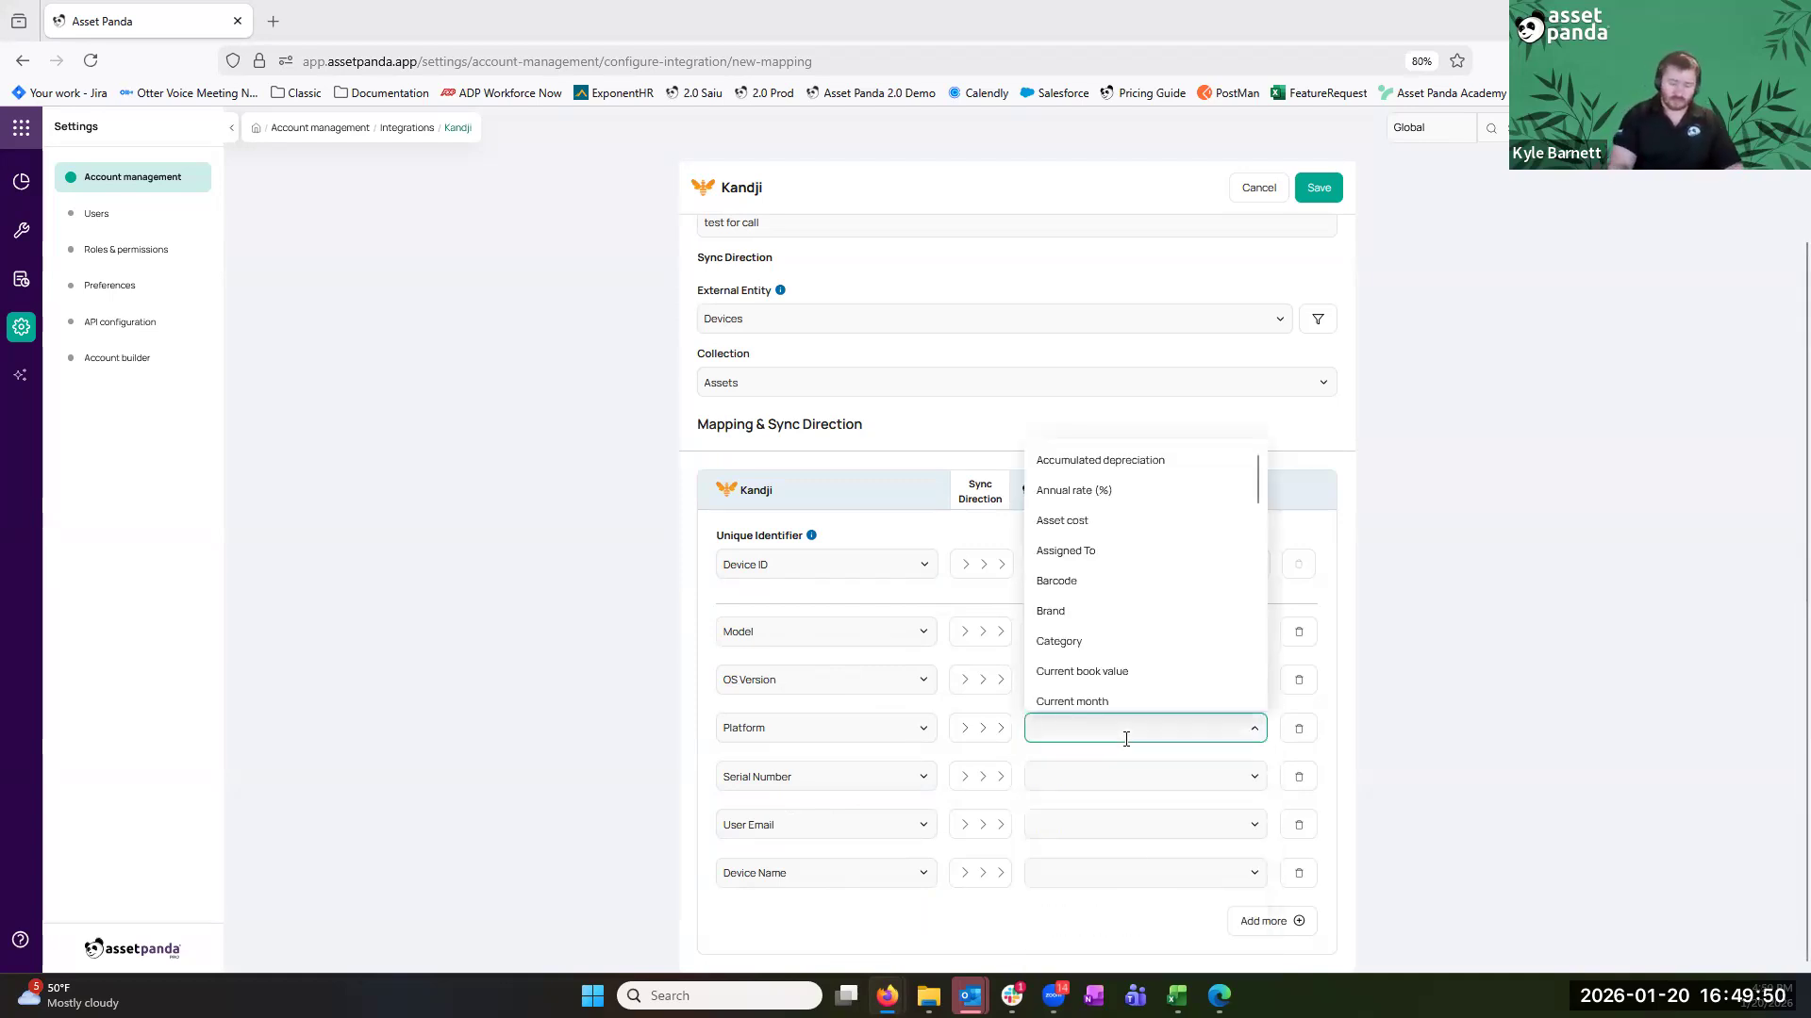
pyautogui.write('oper')
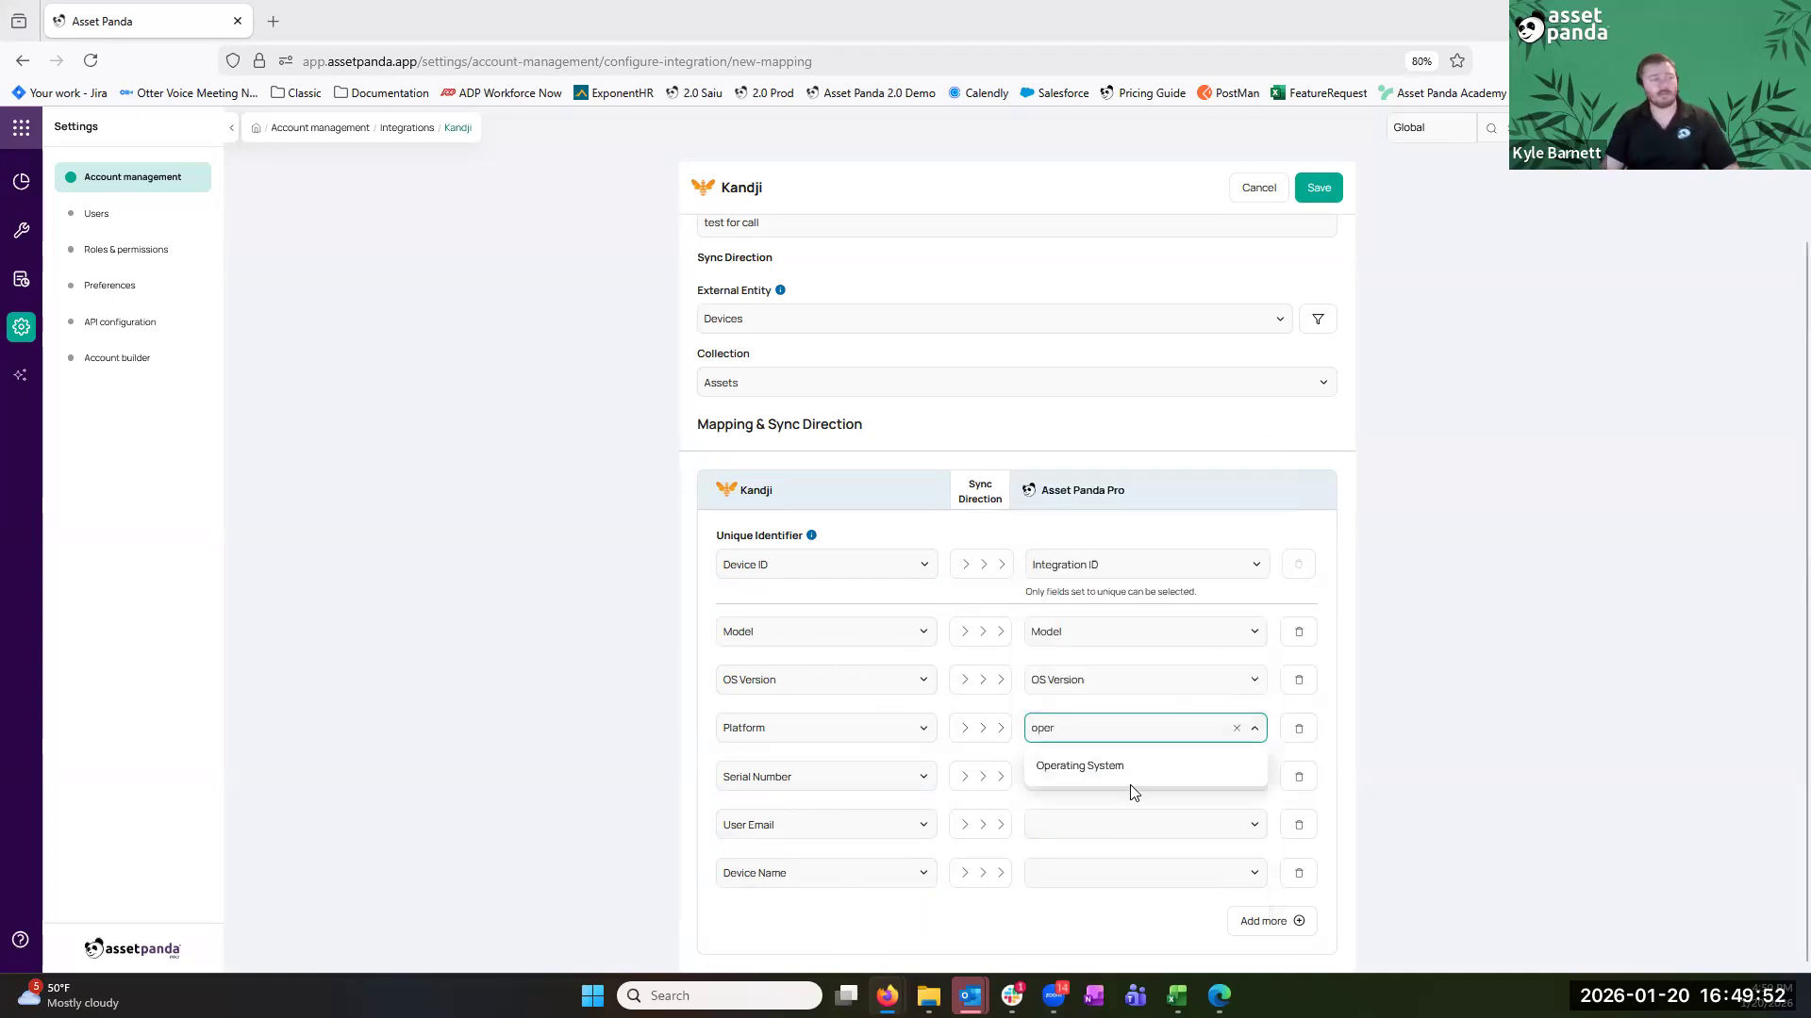
pyautogui.click(1136, 781)
pyautogui.click(1136, 781)
# Map Serial Number, User Email and Device Name to Serial Number, Assigned To and Barcode
pyautogui.write('serial')
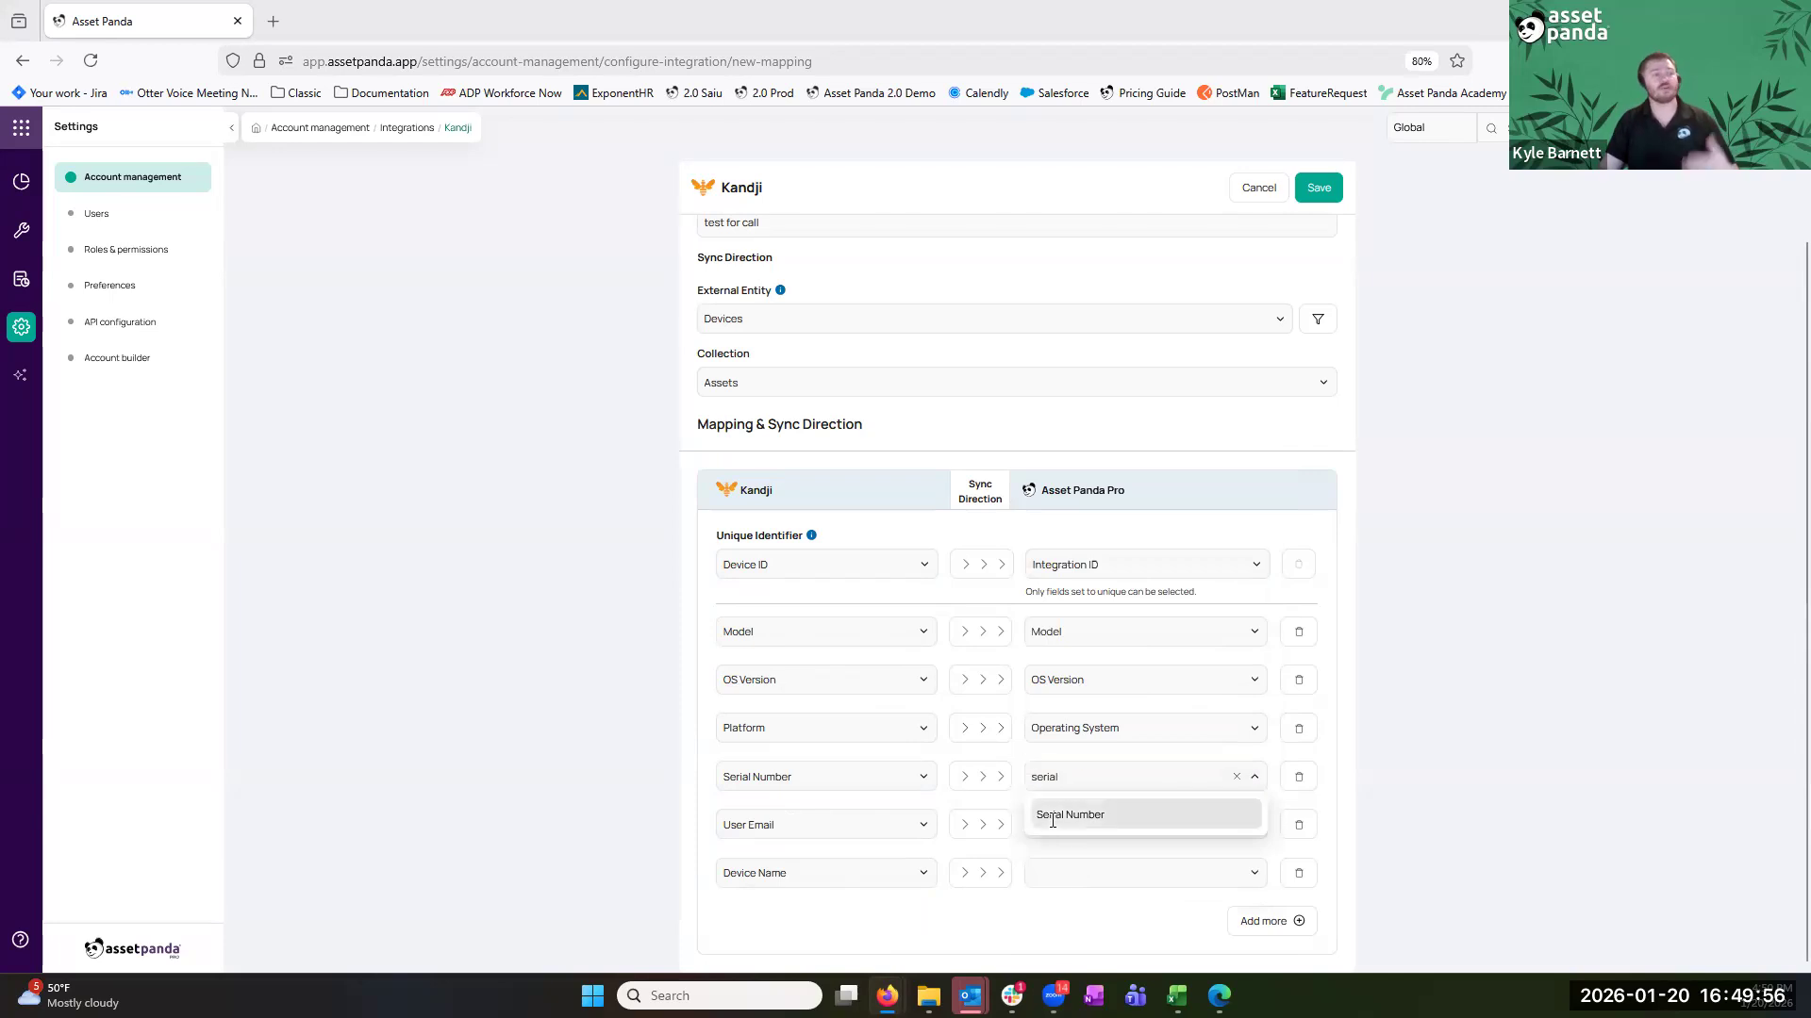
pyautogui.click(1053, 817)
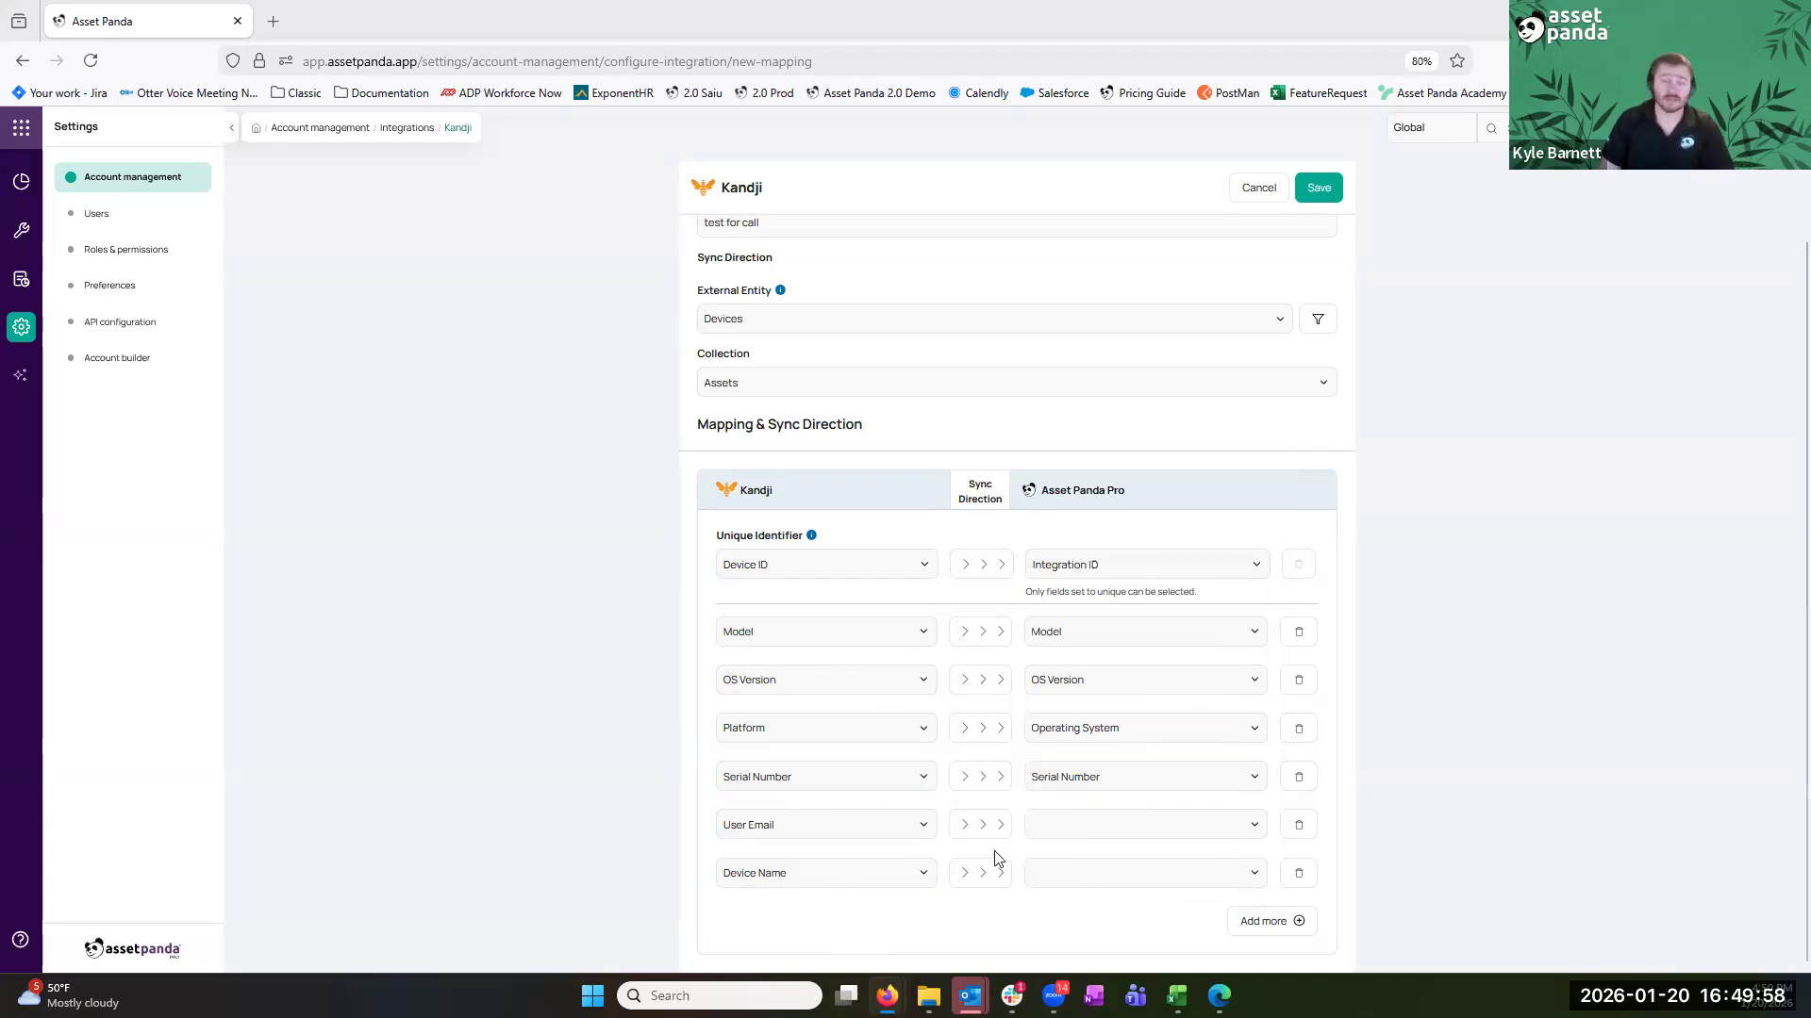
pyautogui.click(1079, 826)
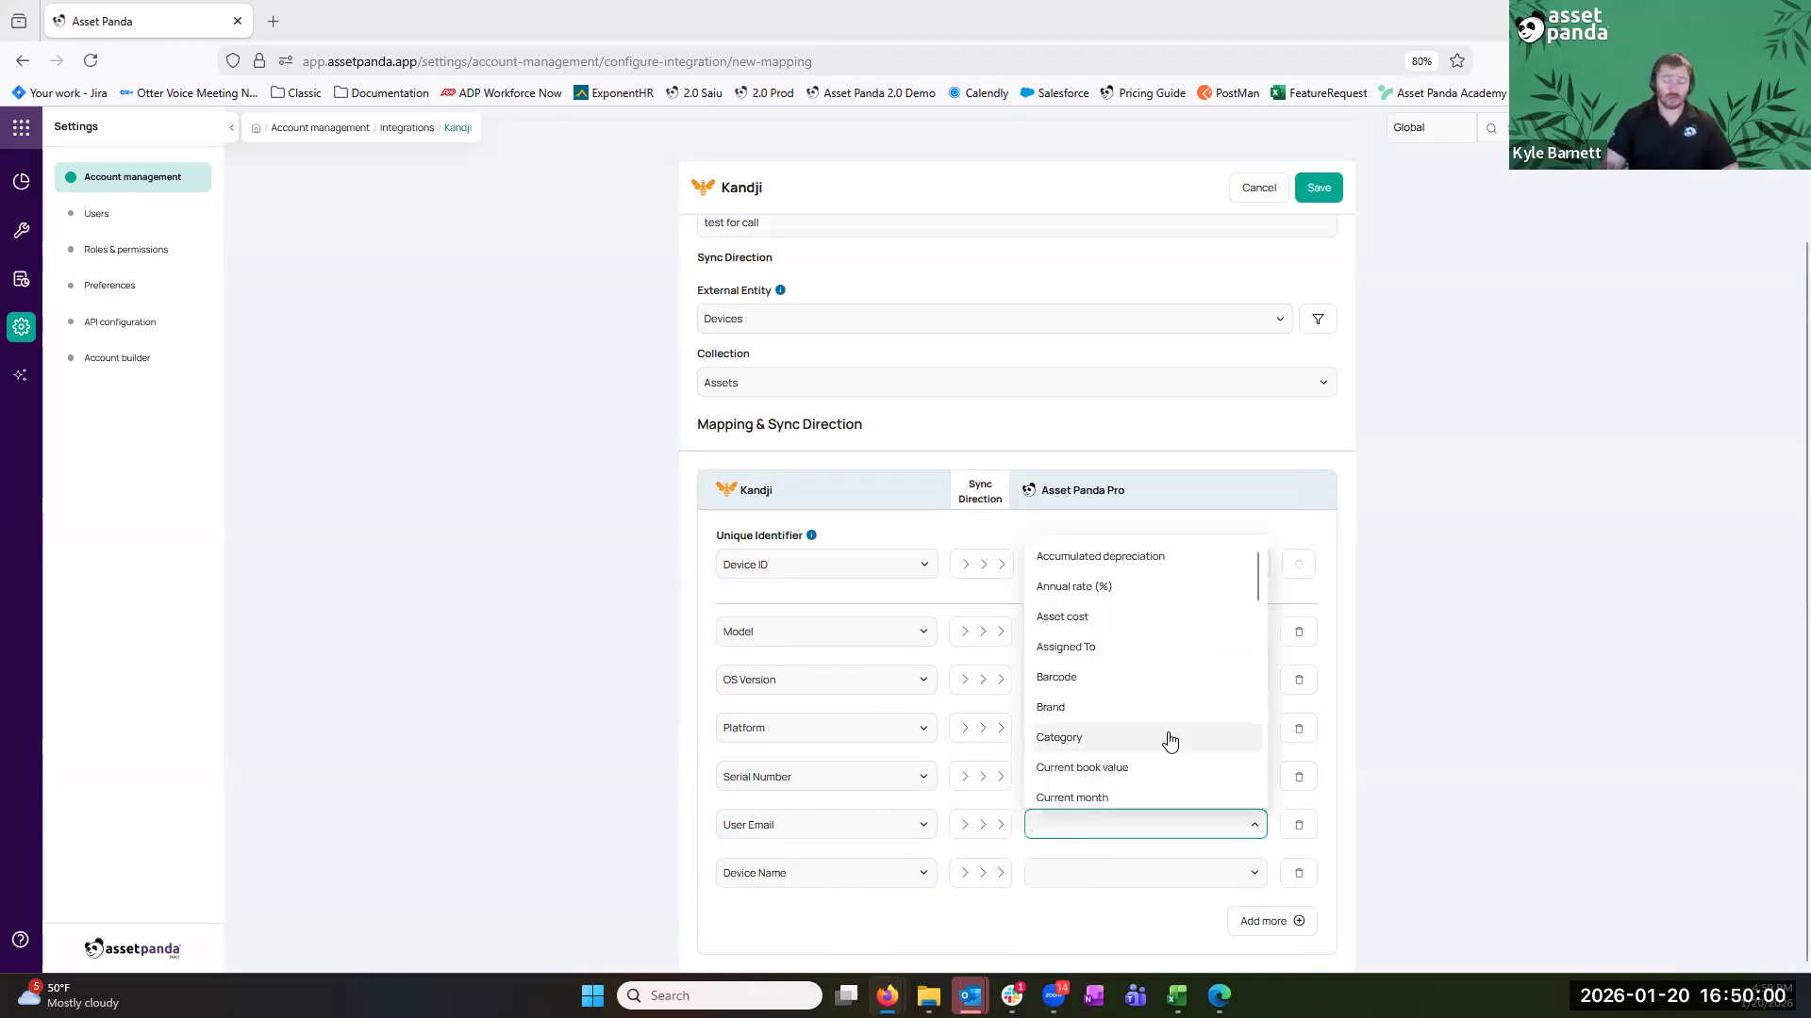
pyautogui.write('ass')
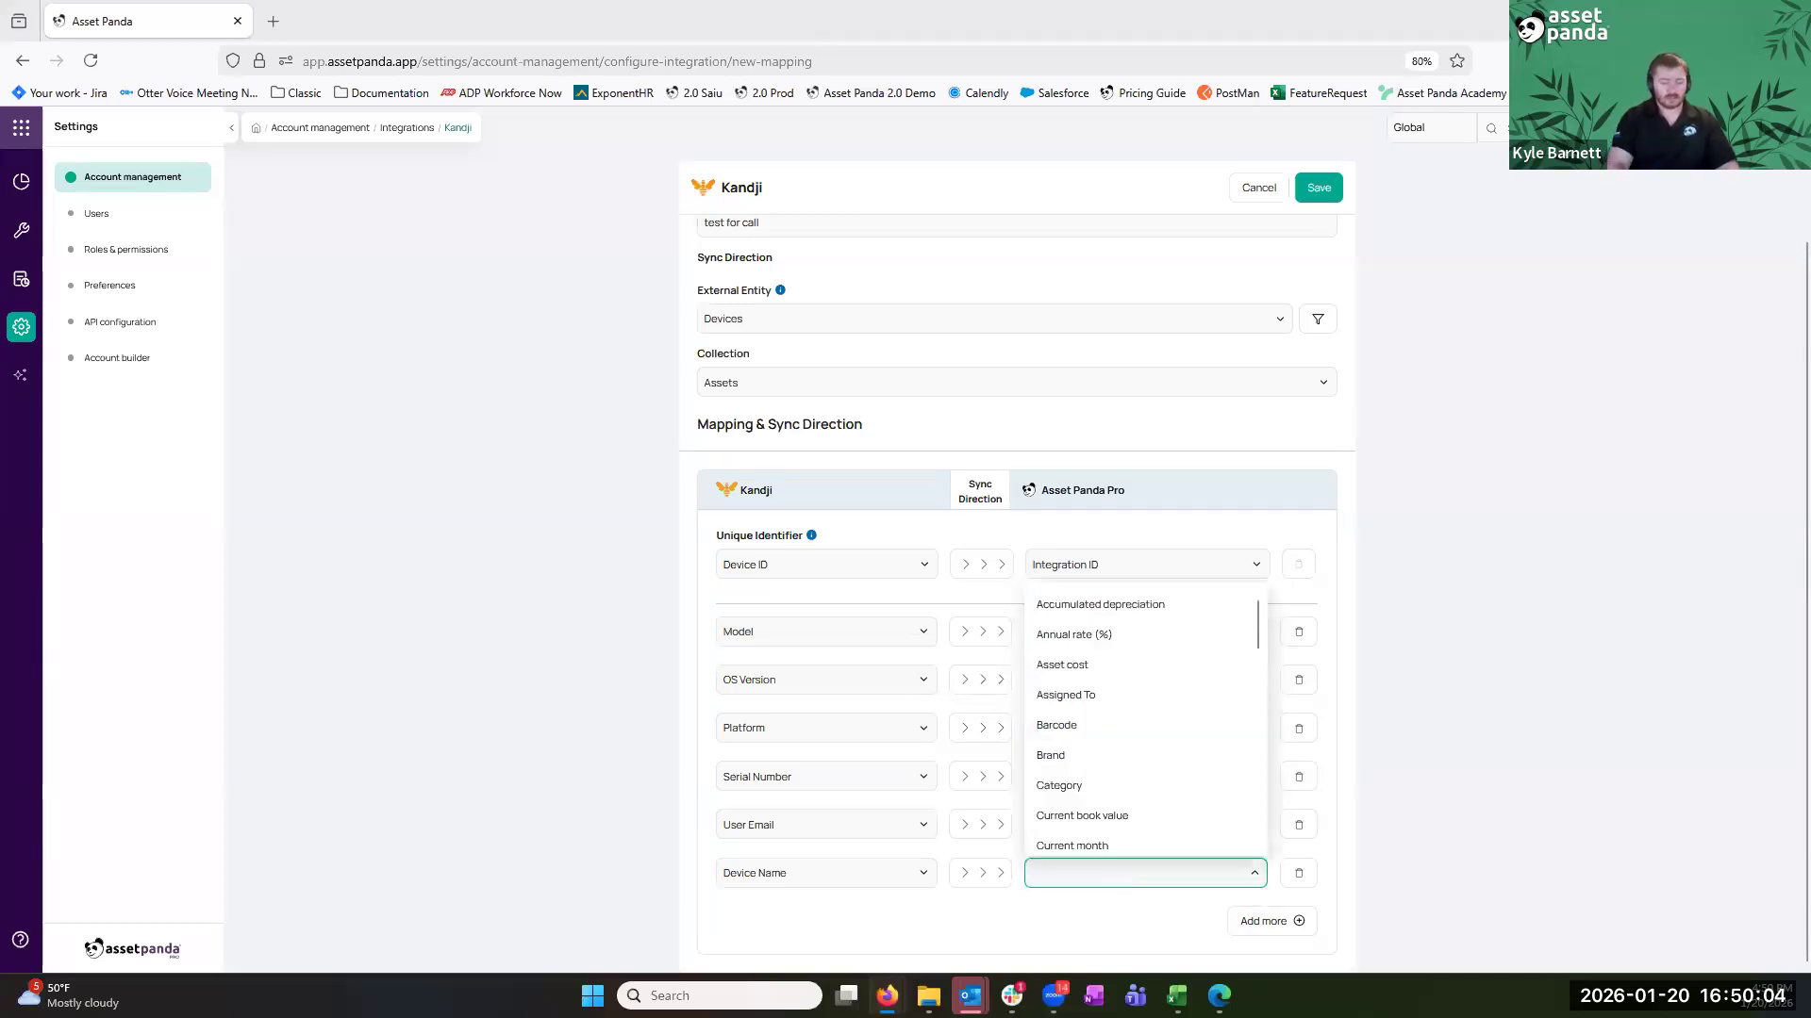
pyautogui.write('ass')
pyautogui.press('BackSpace')
pyautogui.press('BackSpace')
pyautogui.press('BackSpace')
pyautogui.write('ba')
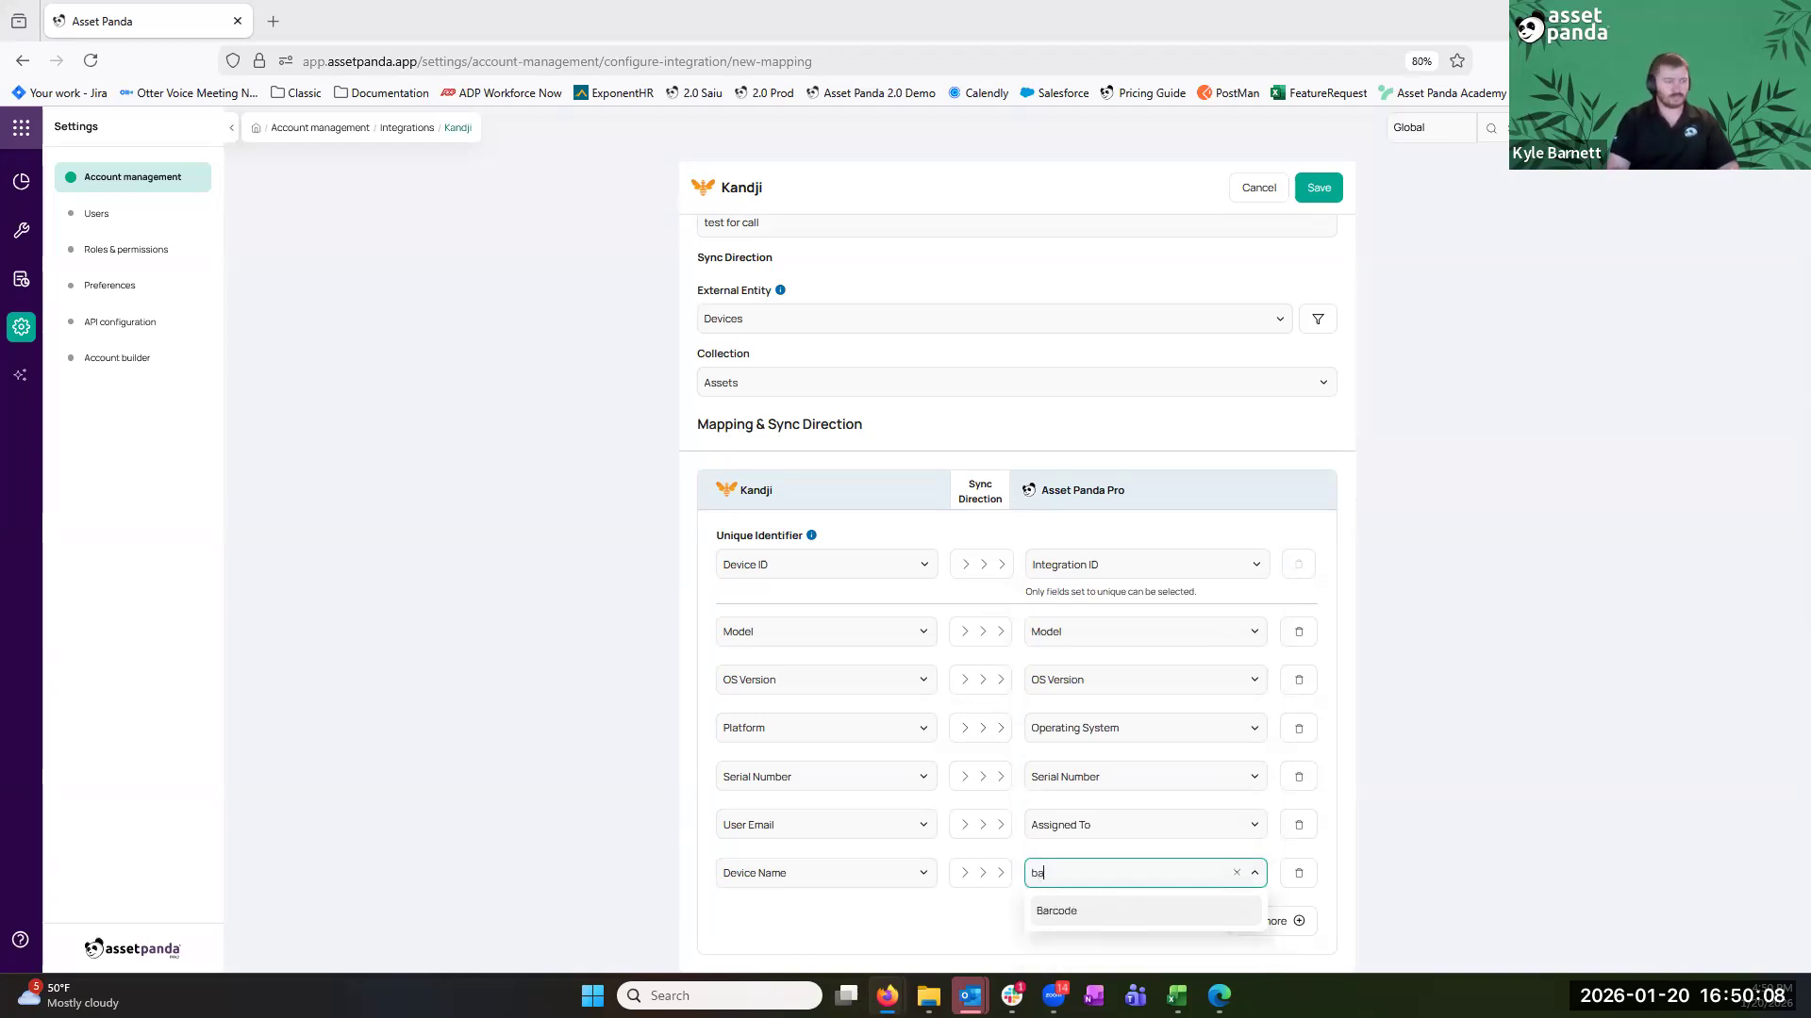
pyautogui.press('Return')
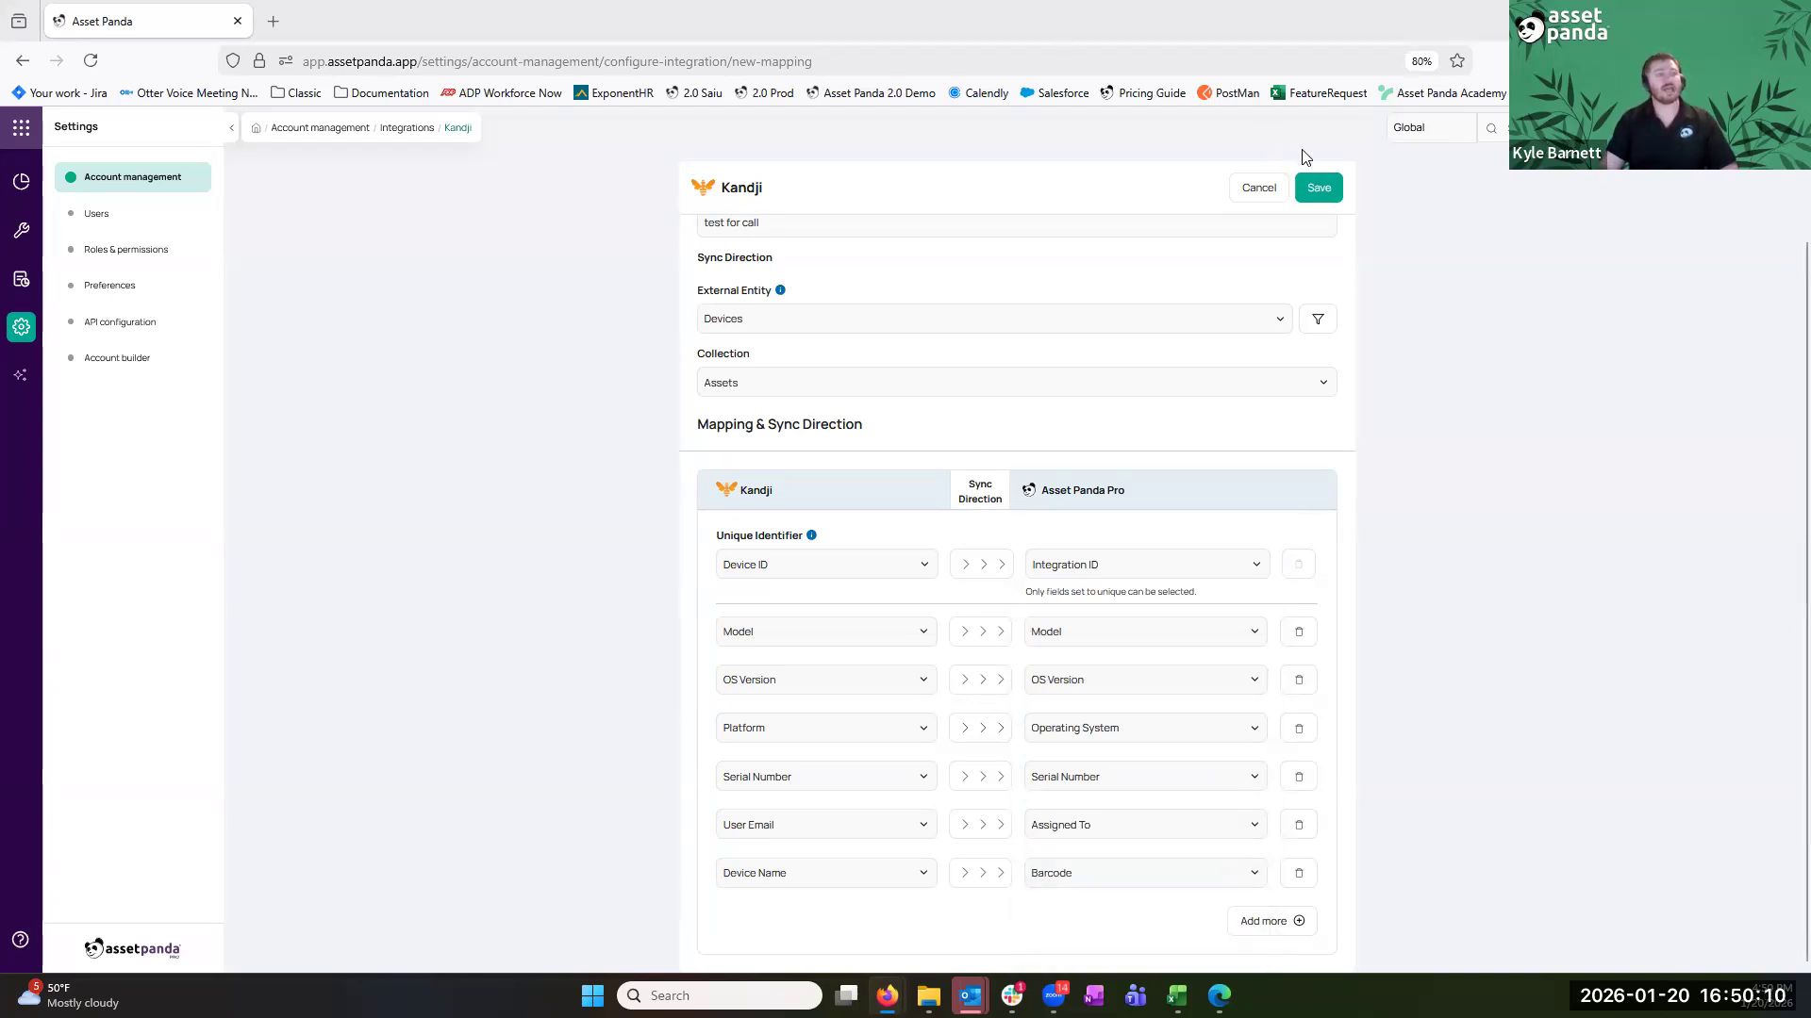
# Save the mapping, then create an automation sync named 'kandji' from the test for call mapping
pyautogui.click(1306, 187)
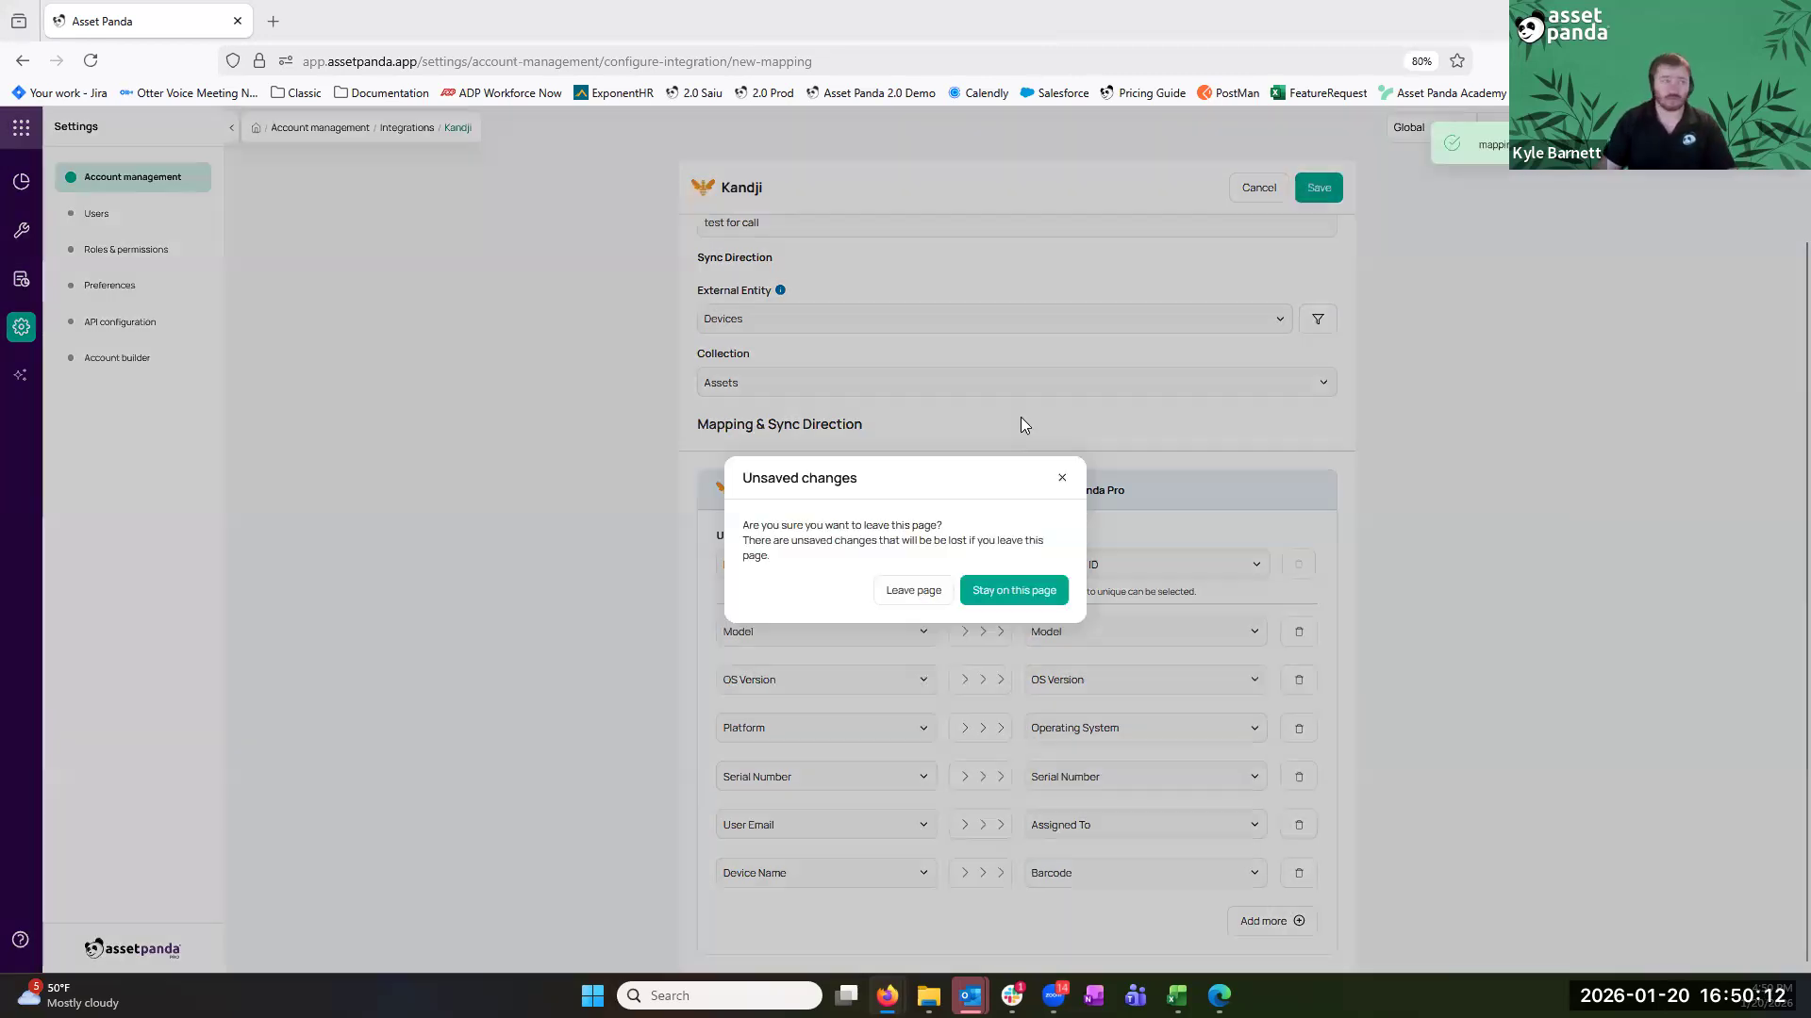
pyautogui.click(934, 590)
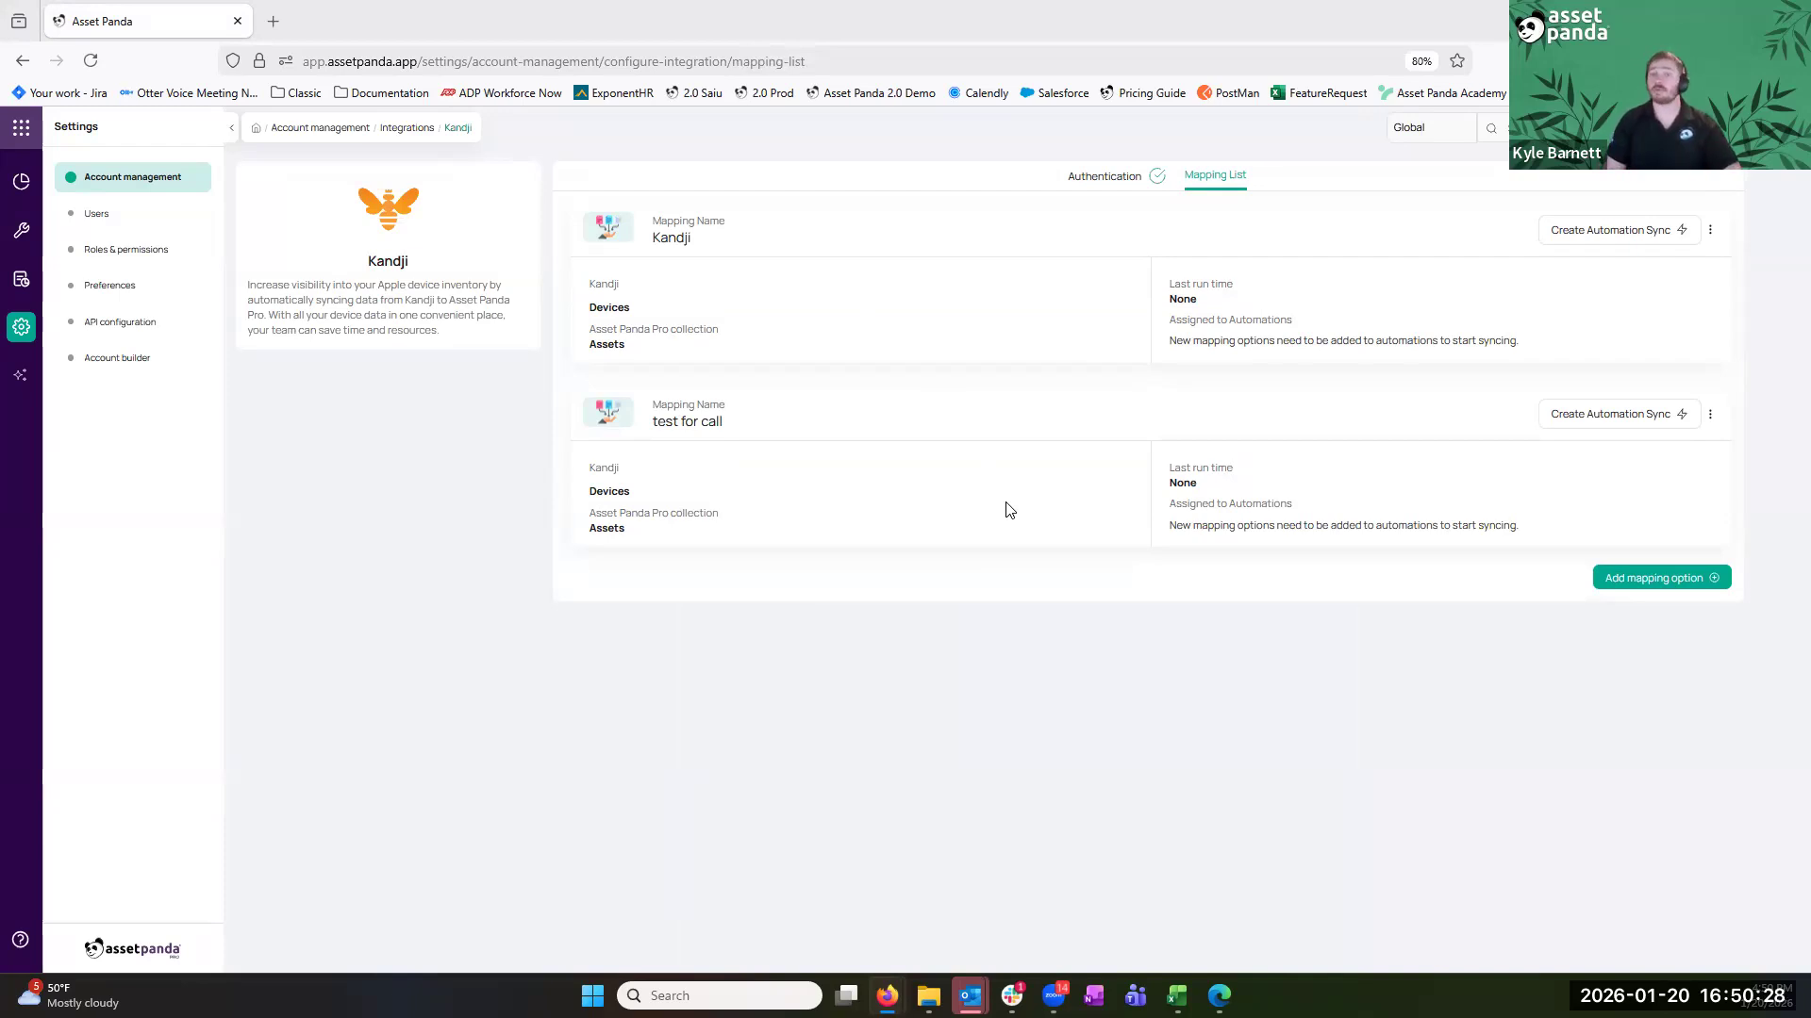
pyautogui.click(1616, 422)
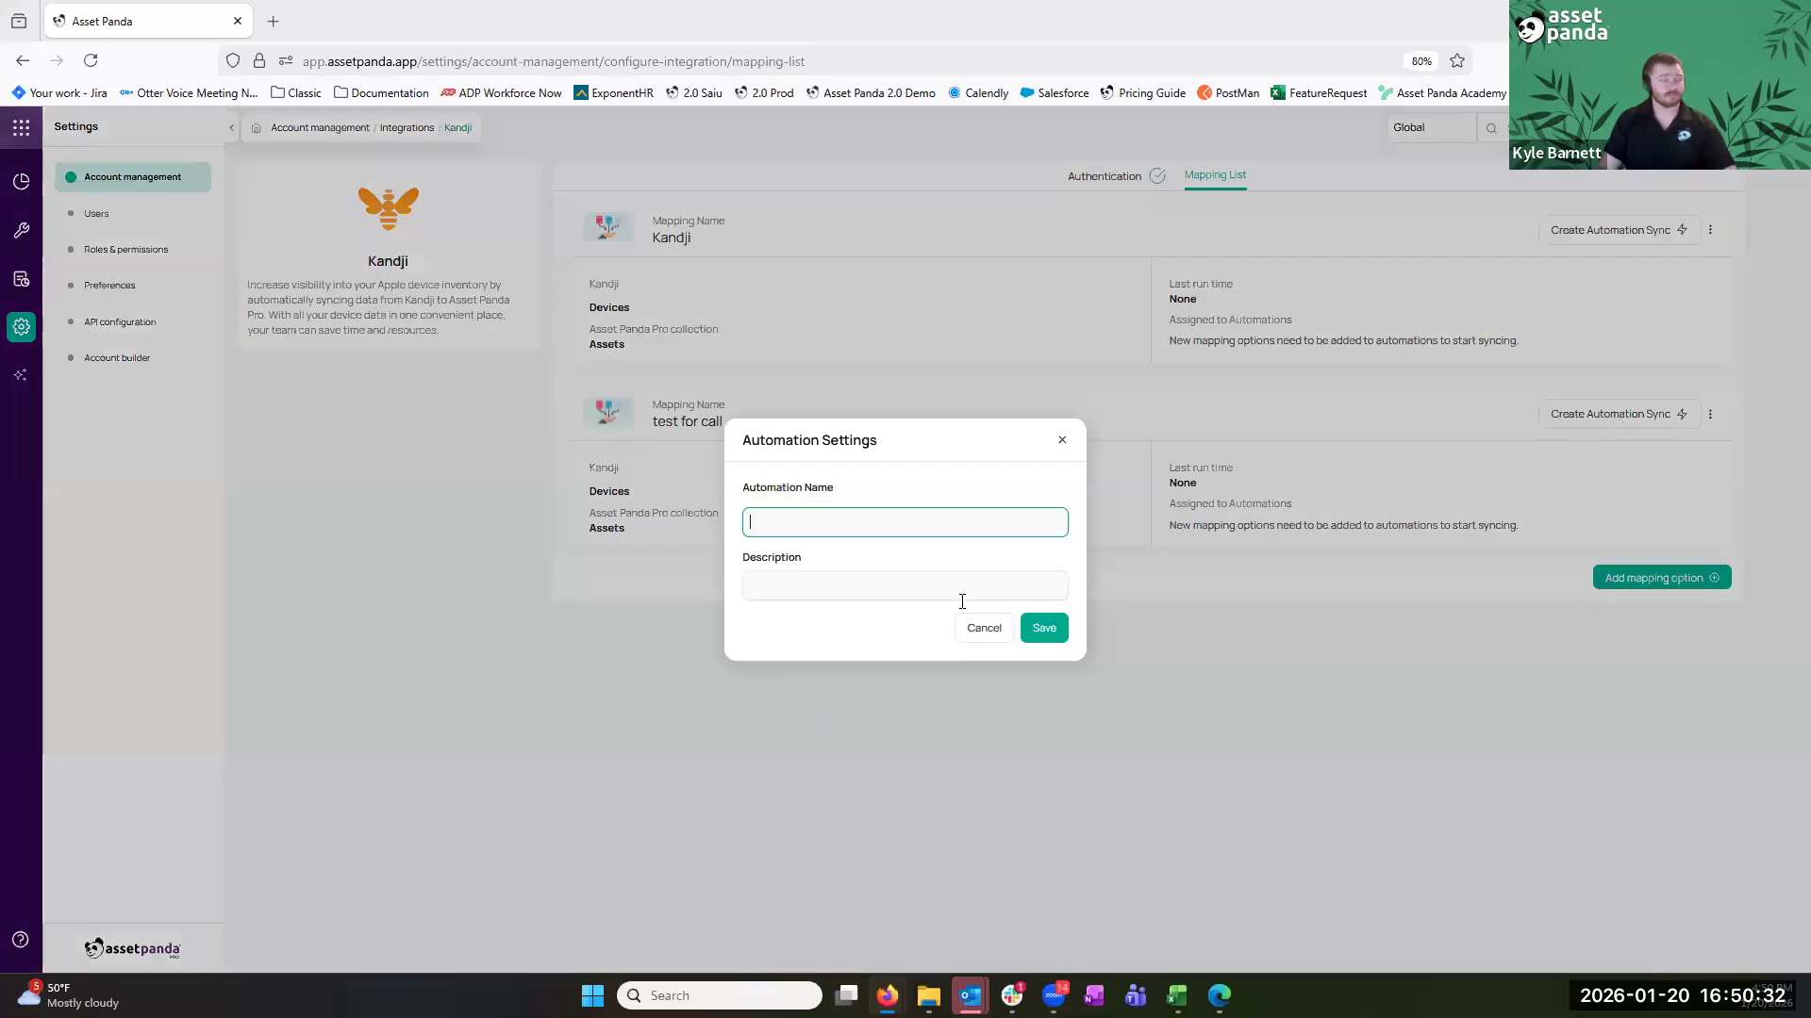
pyautogui.write('kandji')
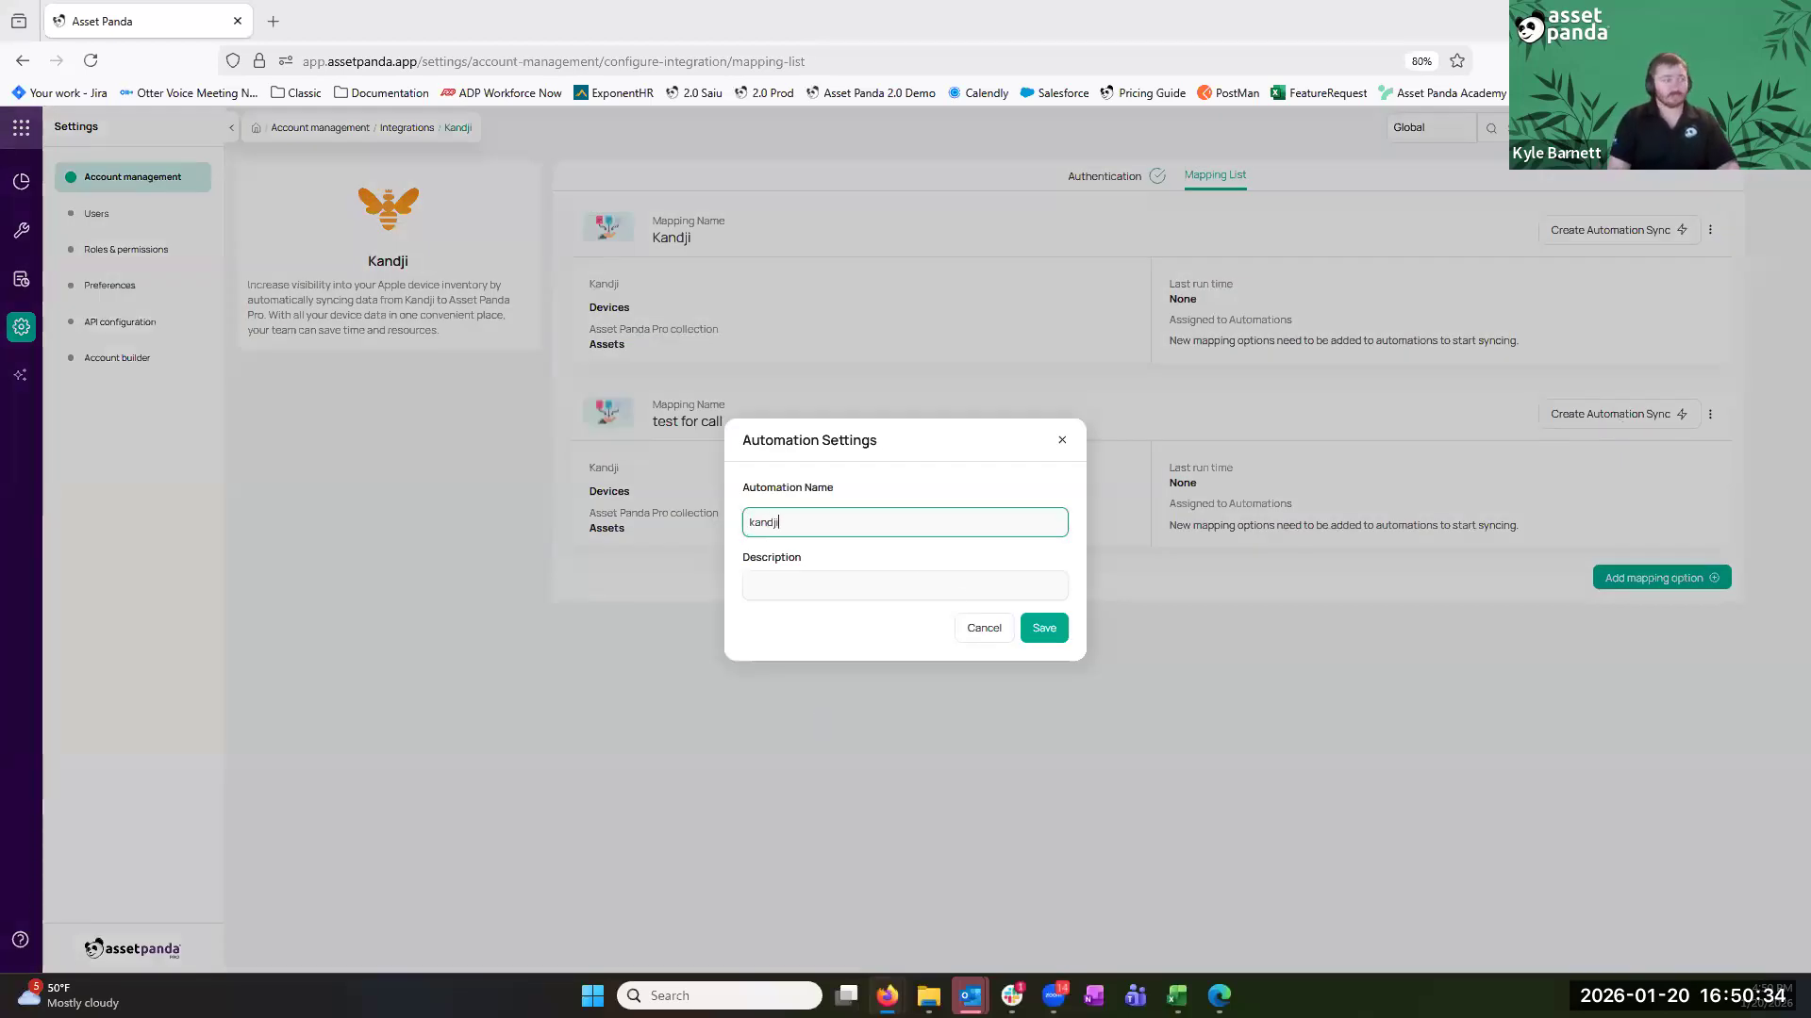
pyautogui.click(1047, 630)
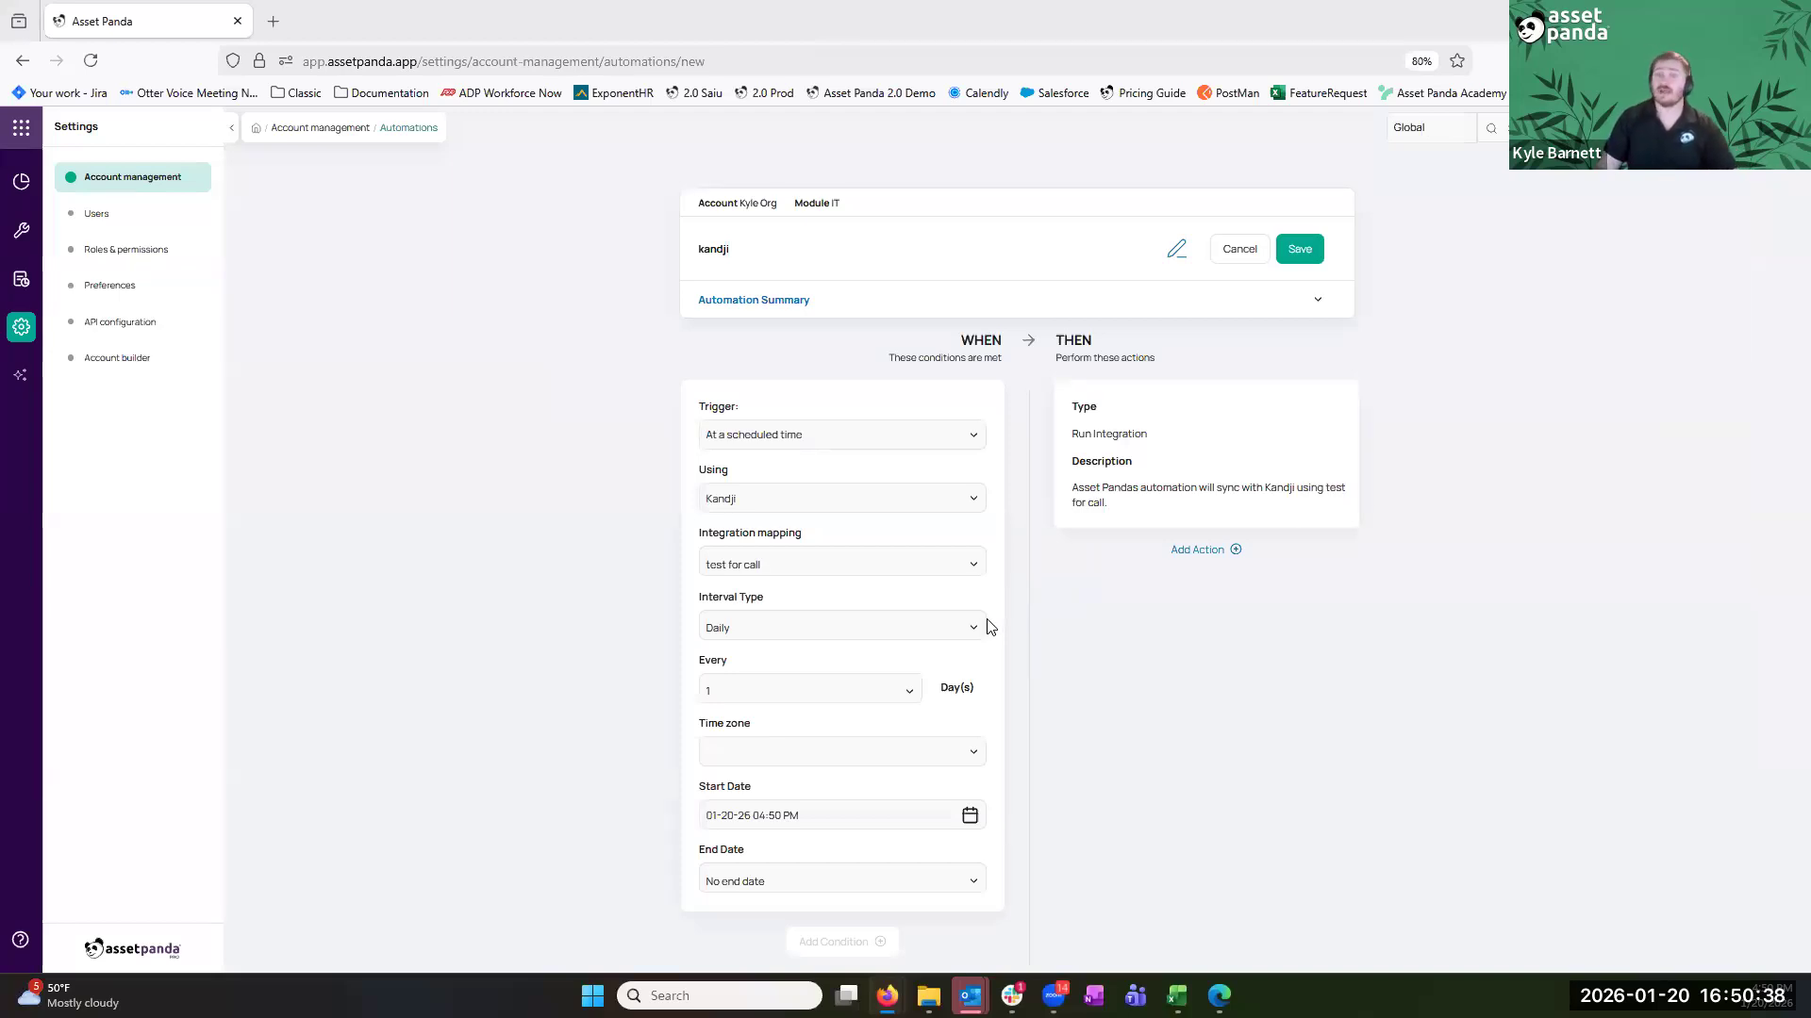
# Schedule the kandji automation Daily, every 1 day, and save it
pyautogui.tripleClick(746, 605)
pyautogui.click(750, 628)
pyautogui.click(749, 660)
pyautogui.click(756, 686)
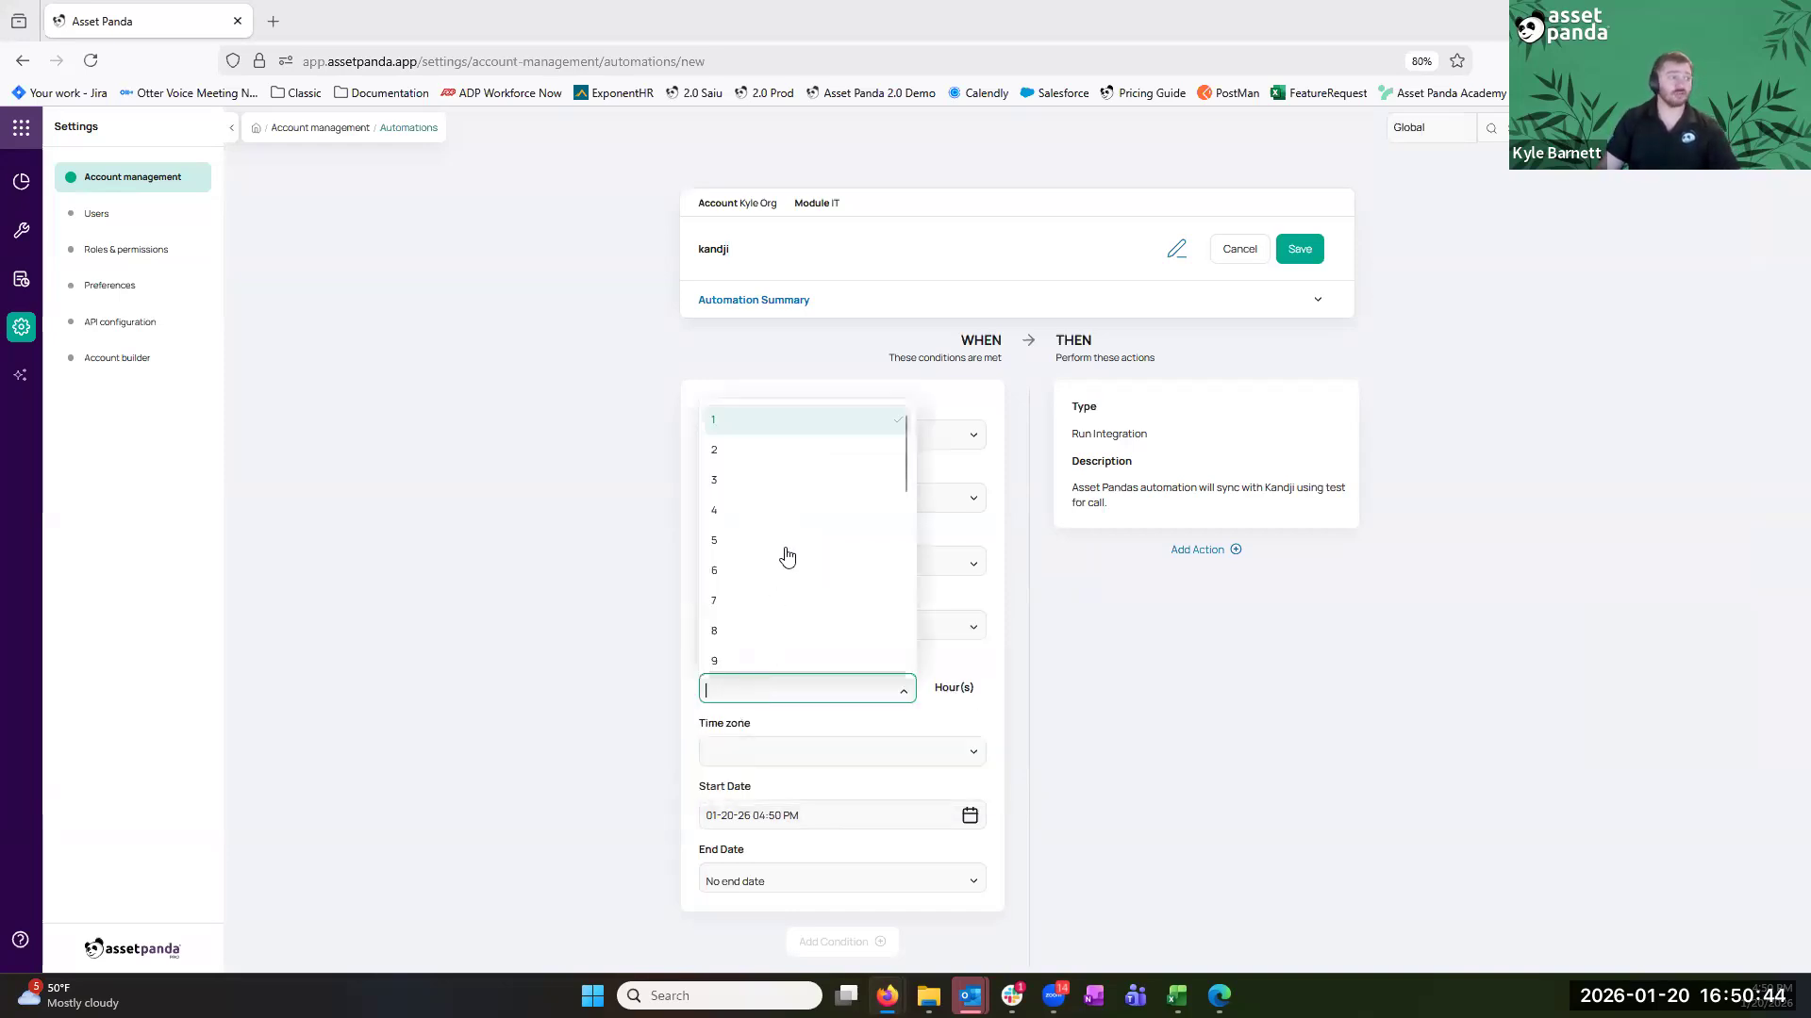
pyautogui.click(1028, 687)
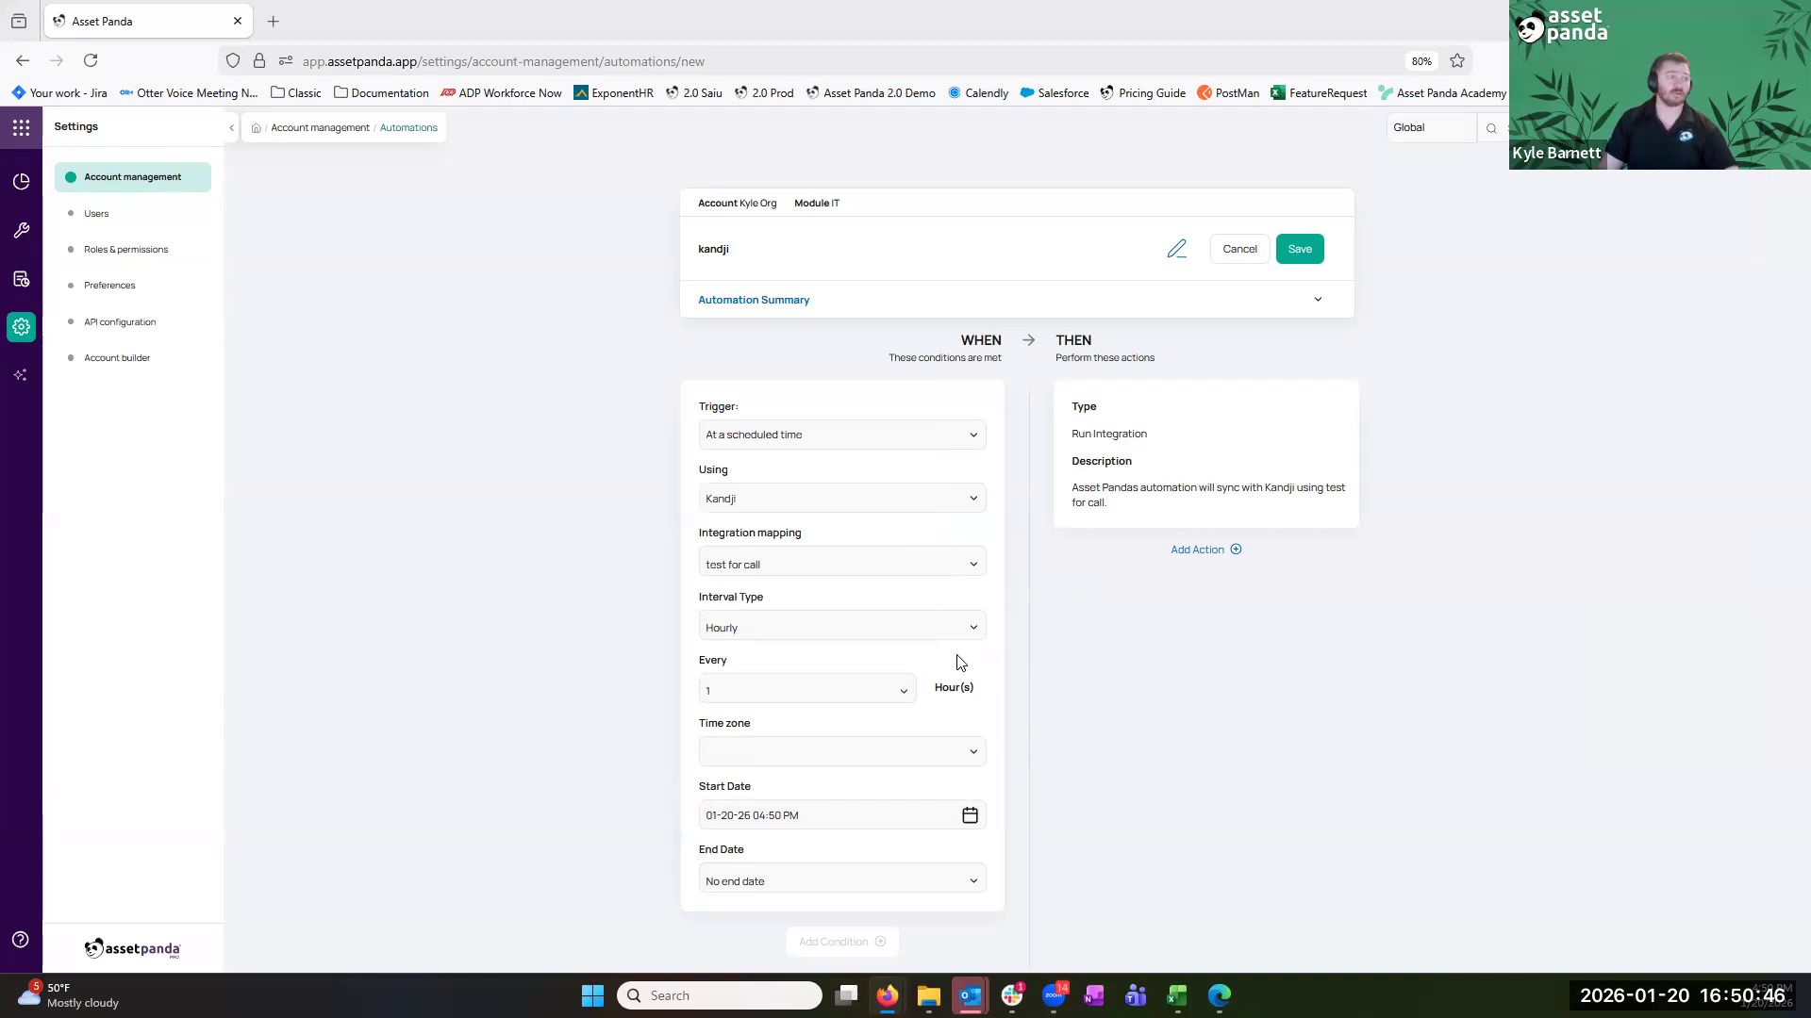
pyautogui.click(935, 628)
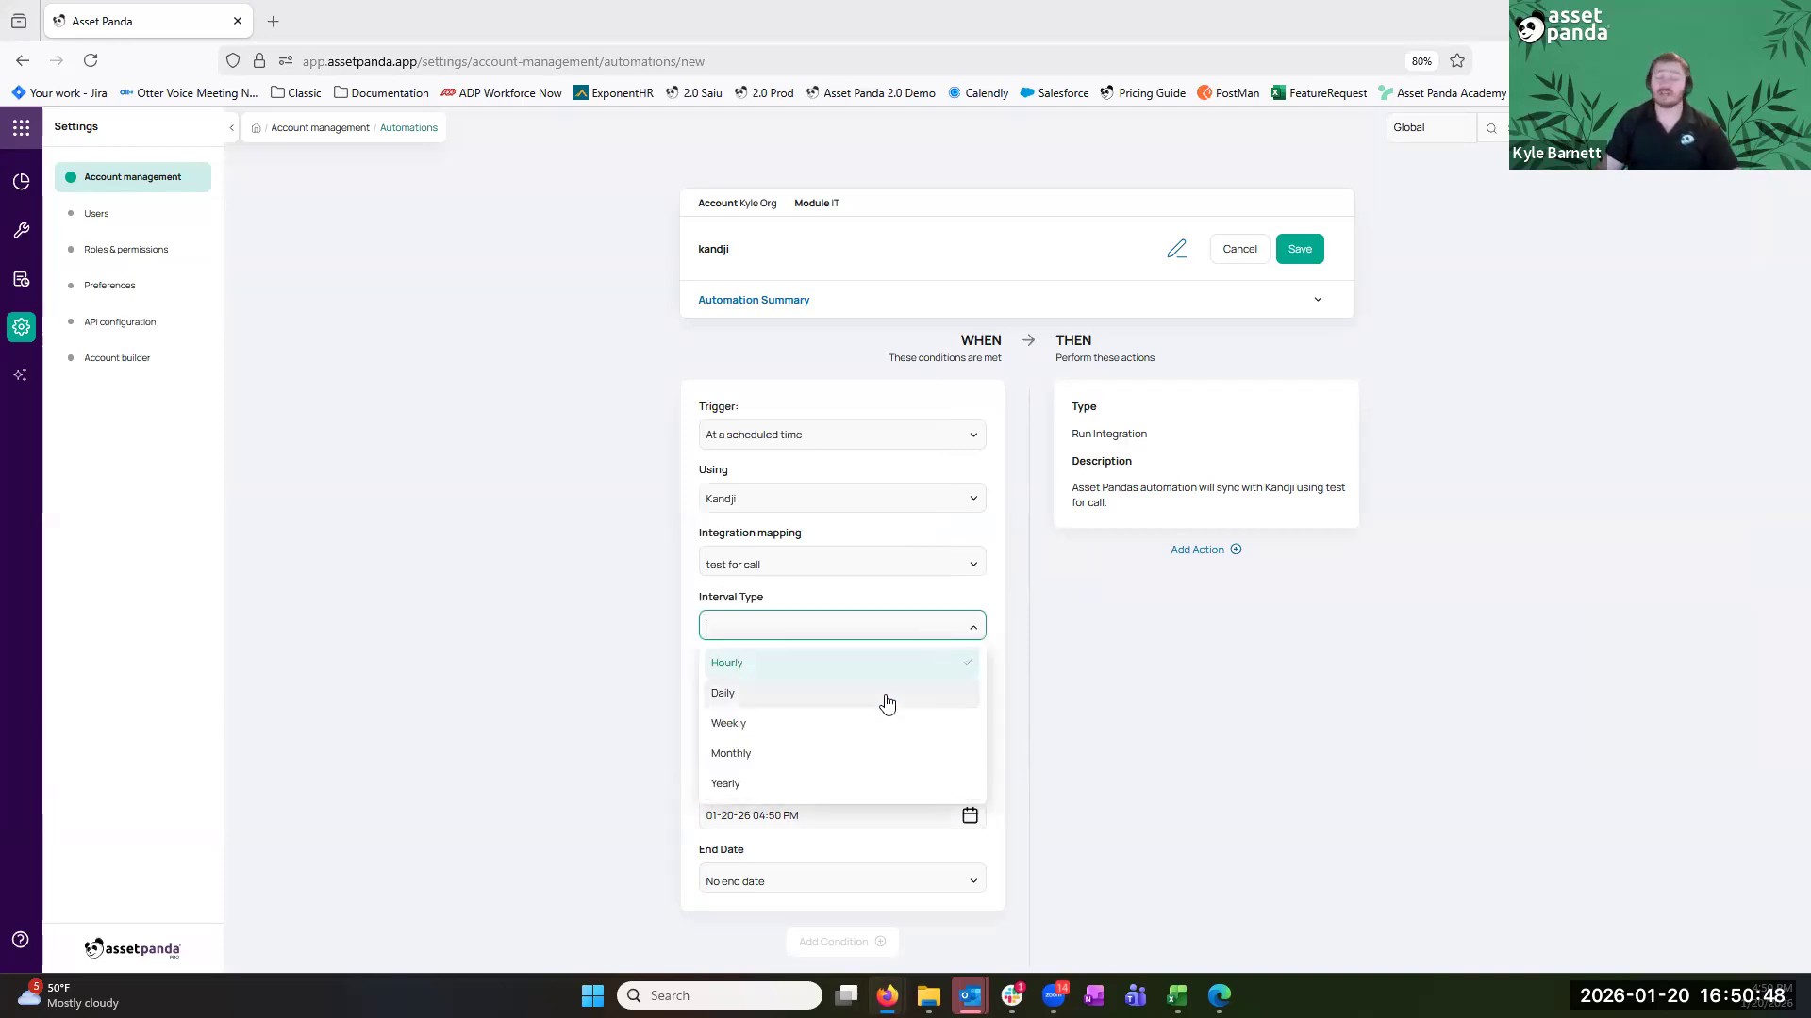
pyautogui.click(886, 700)
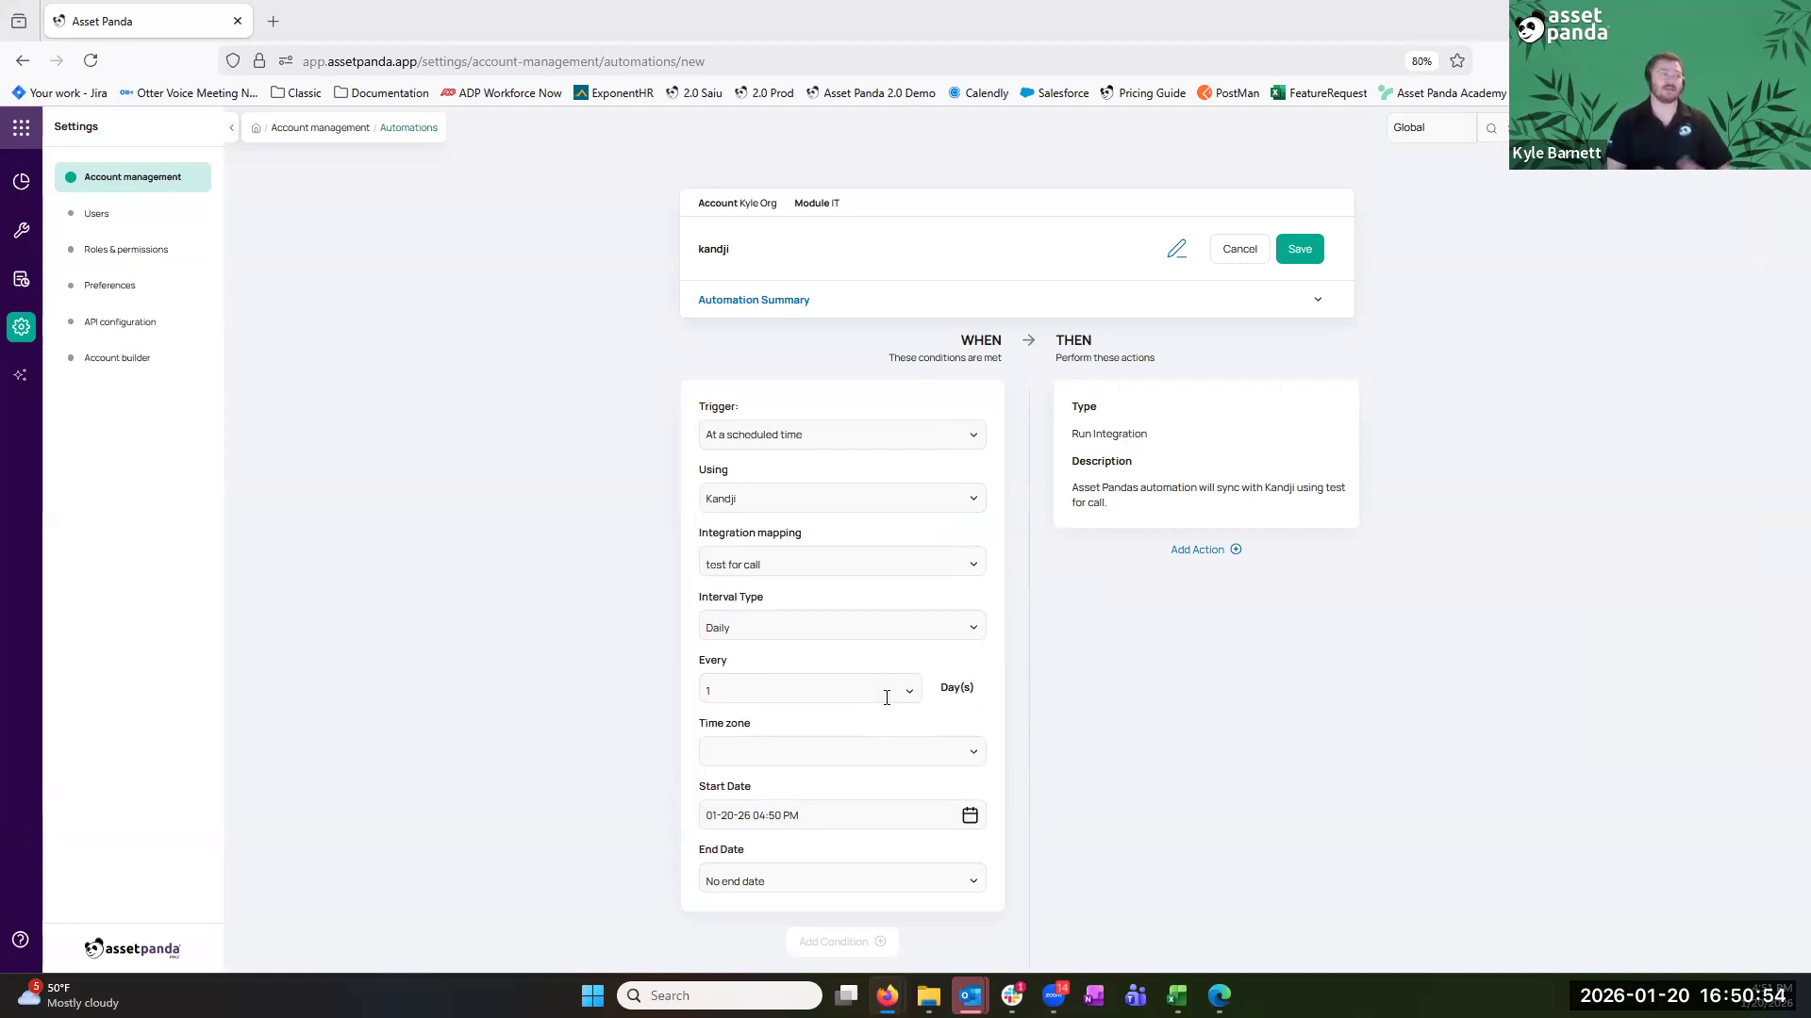
pyautogui.click(1301, 257)
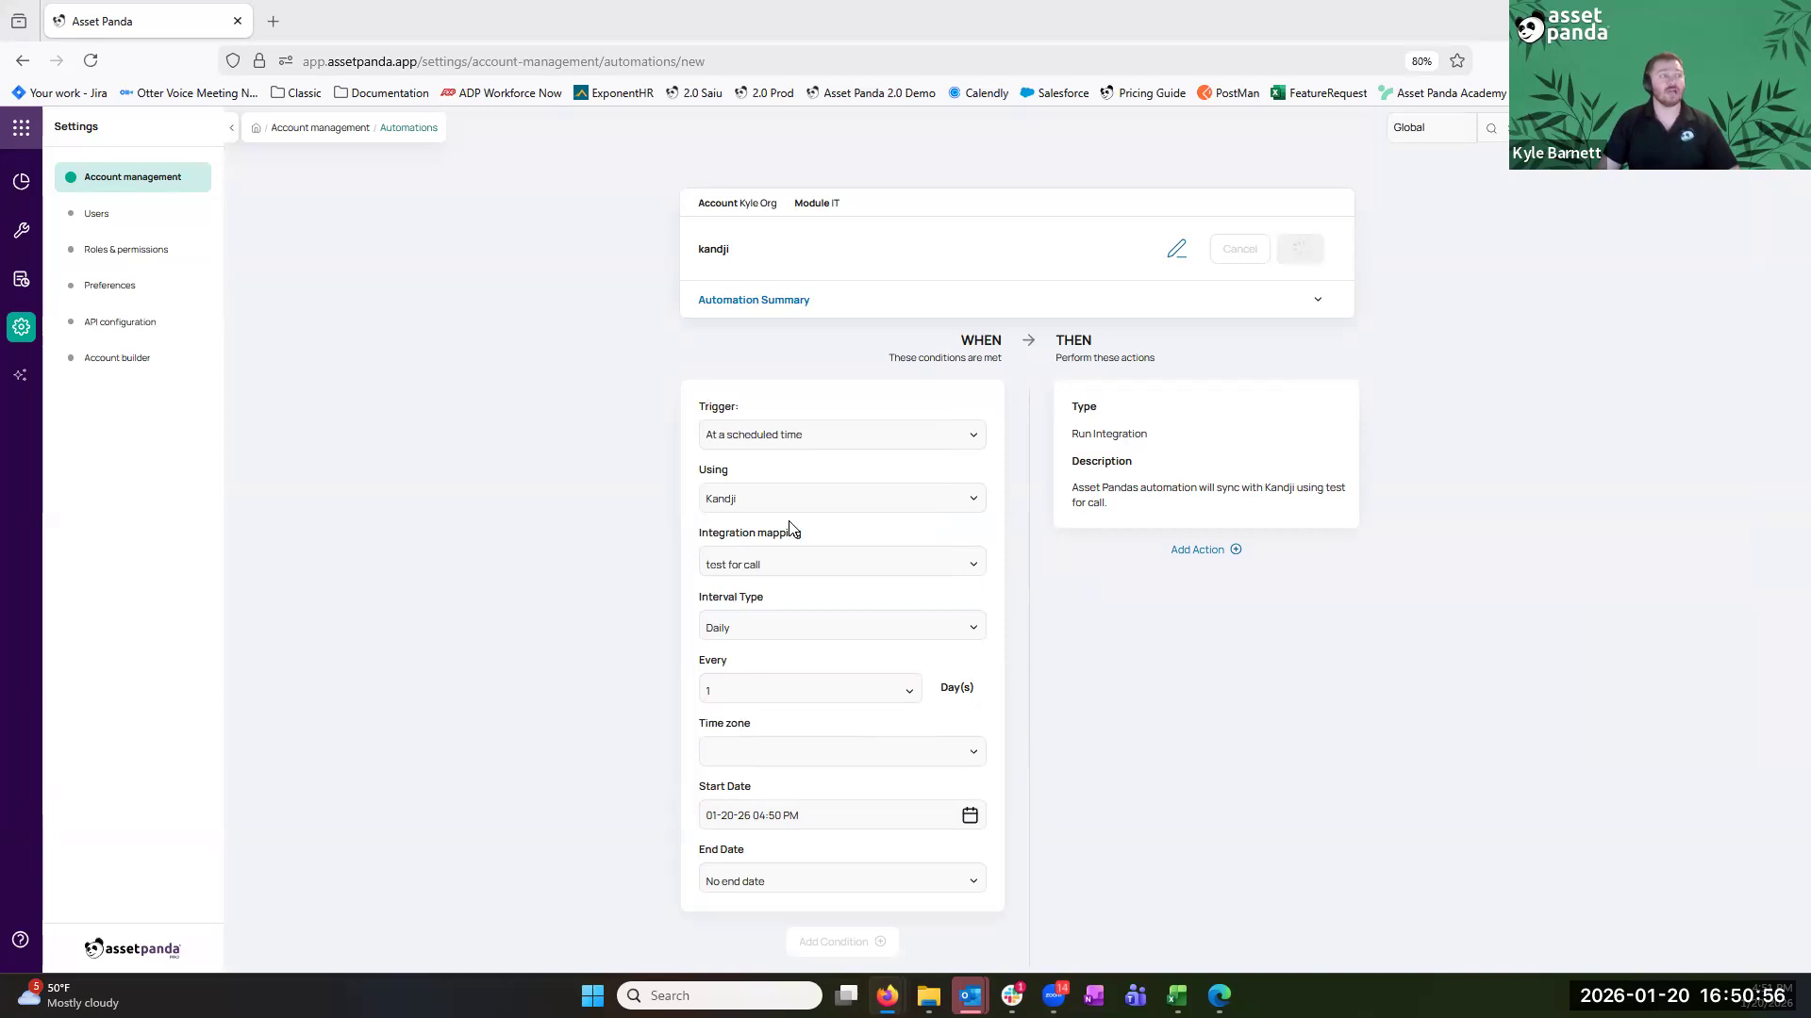